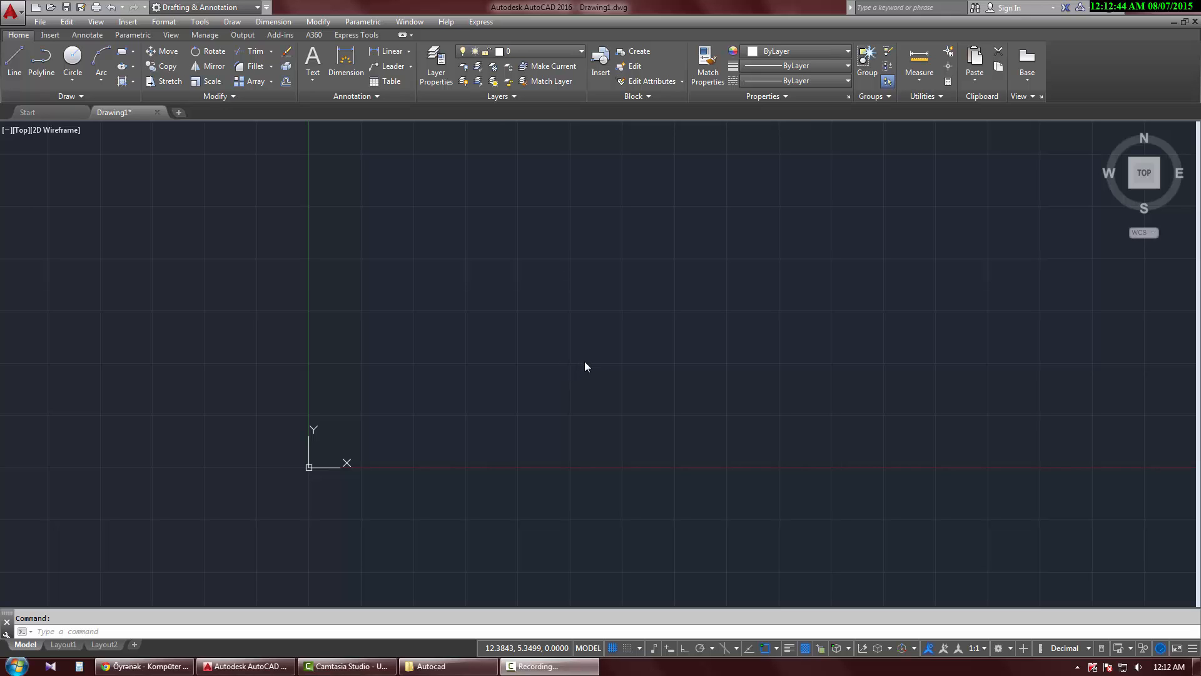
# Step: Draw an open seven-point polyline around the drawing area with object snap off, leaving its outline unclosed on the left
pyautogui.moveTo(530, 345); pyautogui.dragTo(535, 397, button='middle')
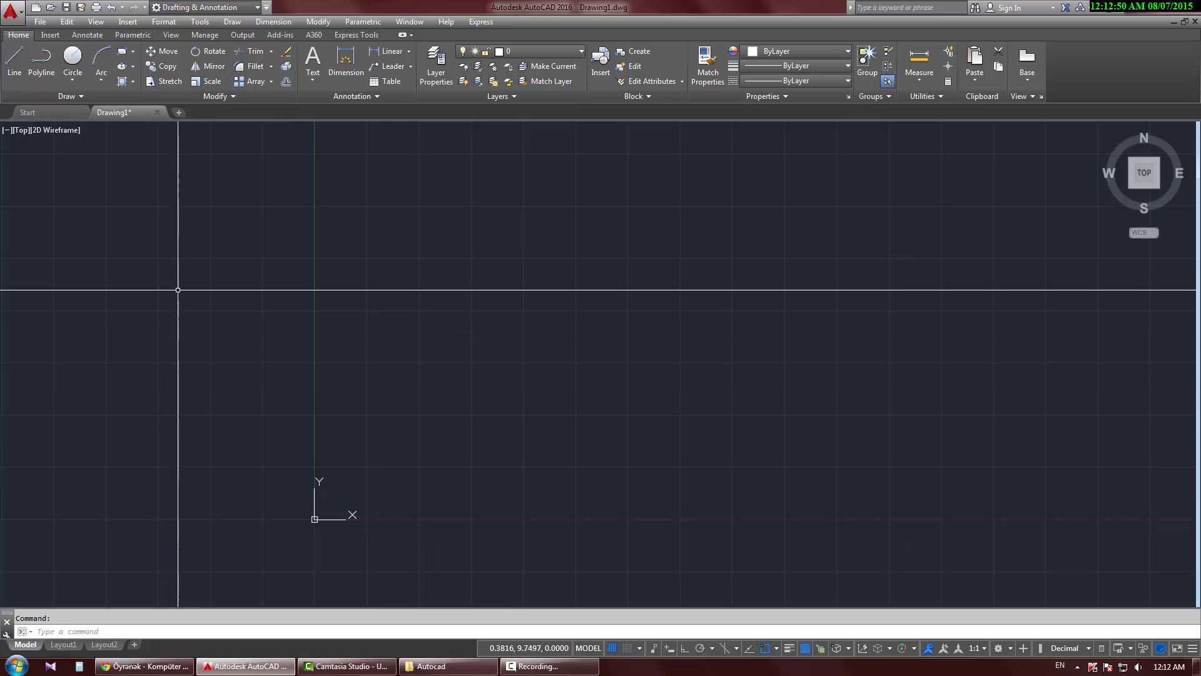
pyautogui.click(49, 66)
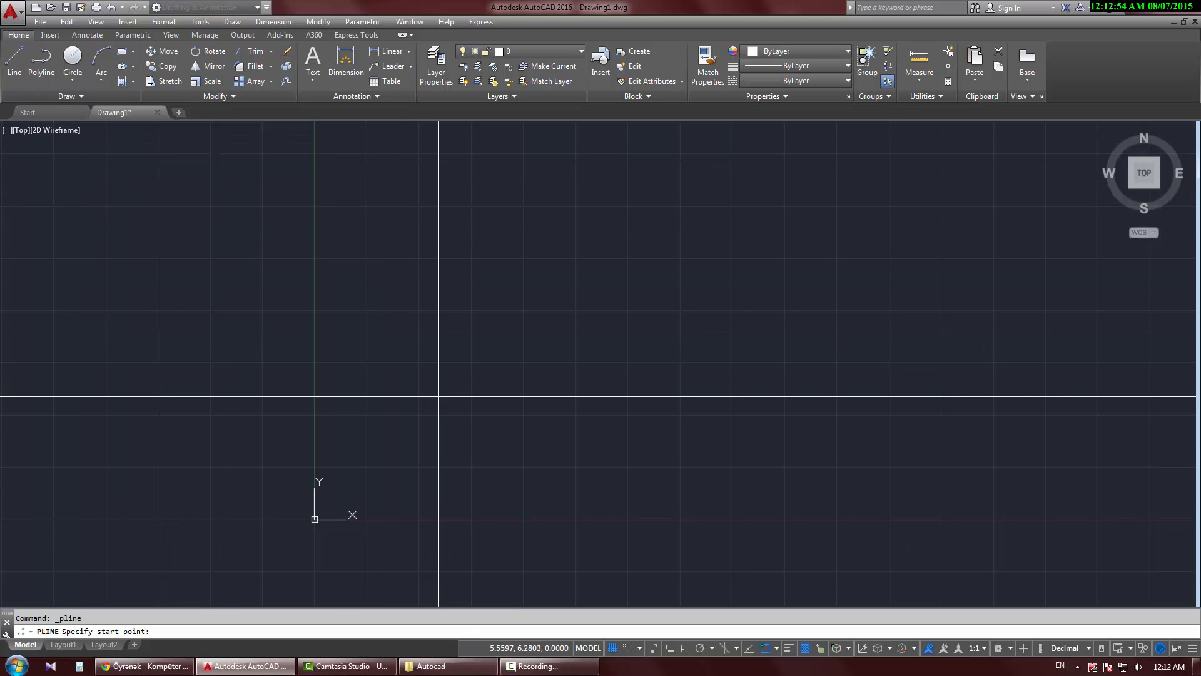
pyautogui.click(368, 373)
pyautogui.click(567, 284)
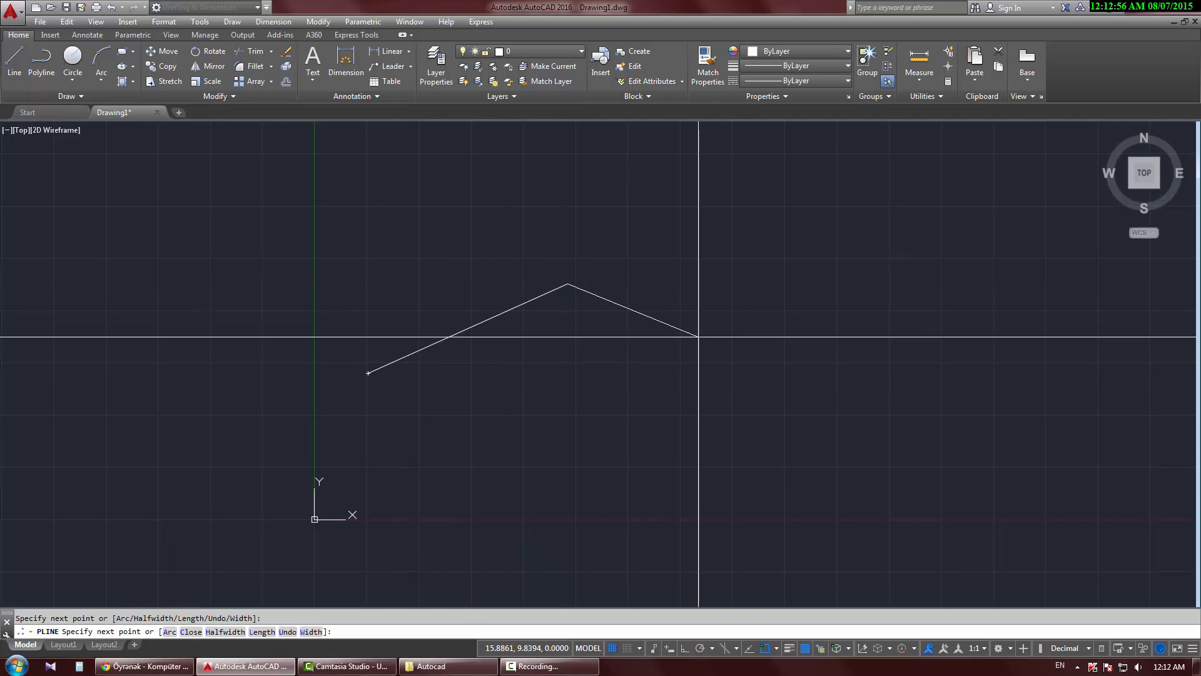
pyautogui.click(774, 371)
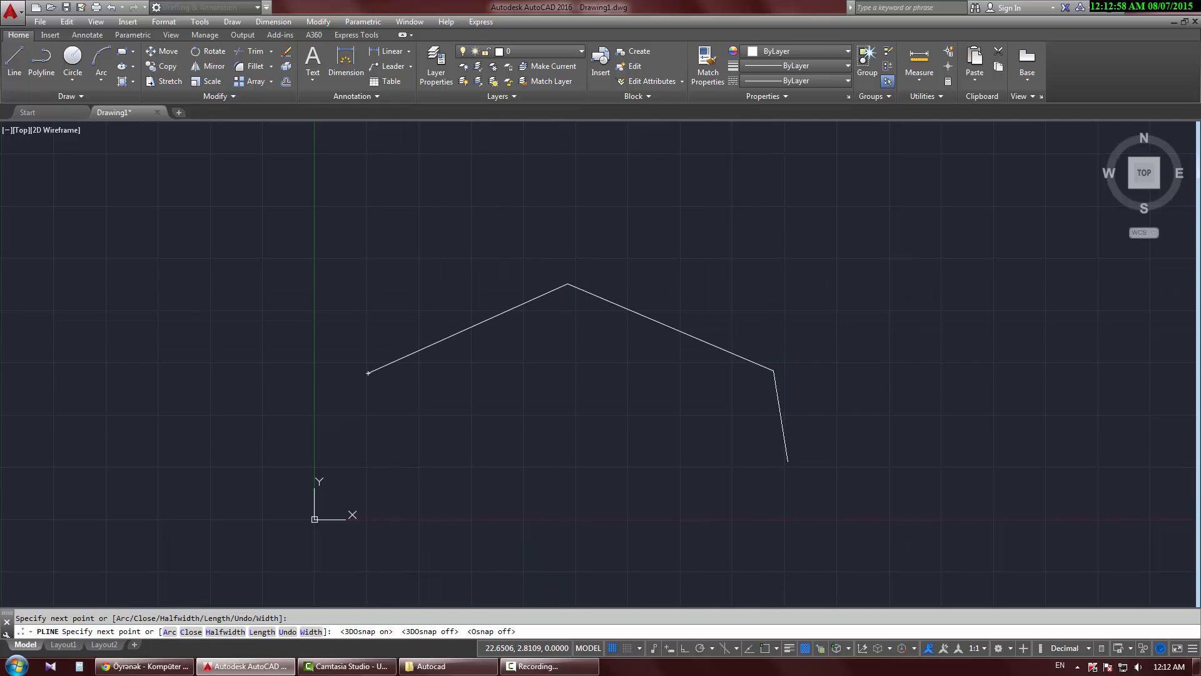
pyautogui.click(787, 462)
pyautogui.click(685, 558)
pyautogui.click(444, 484)
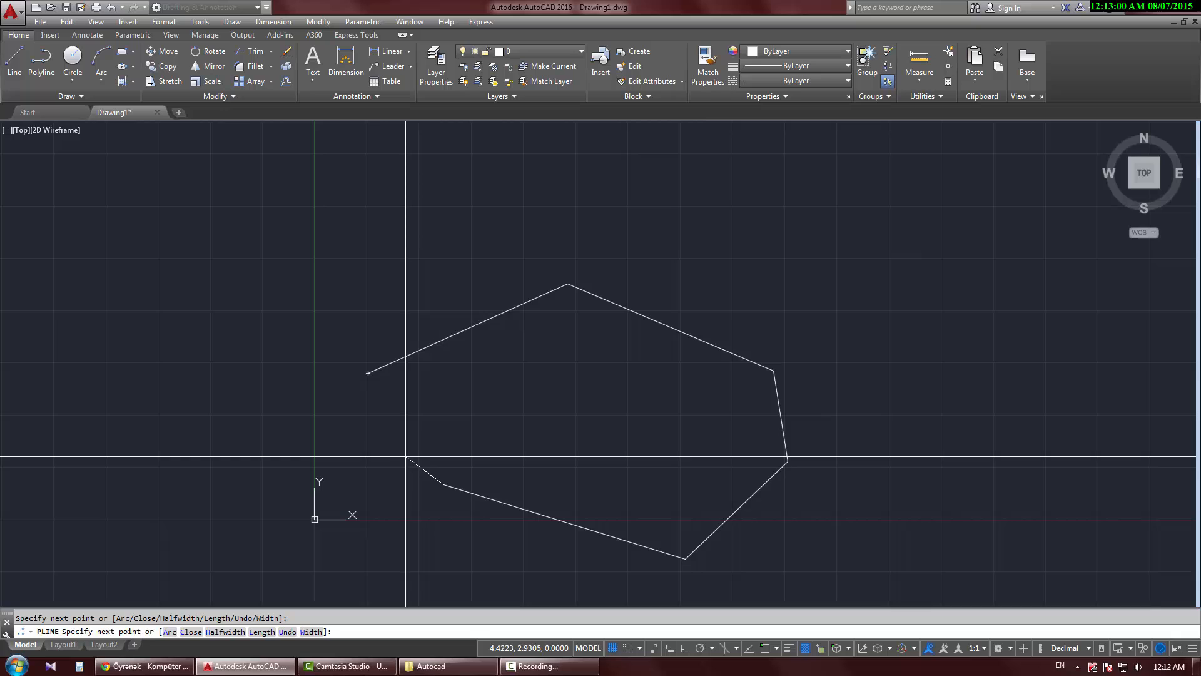
pyautogui.click(389, 426)
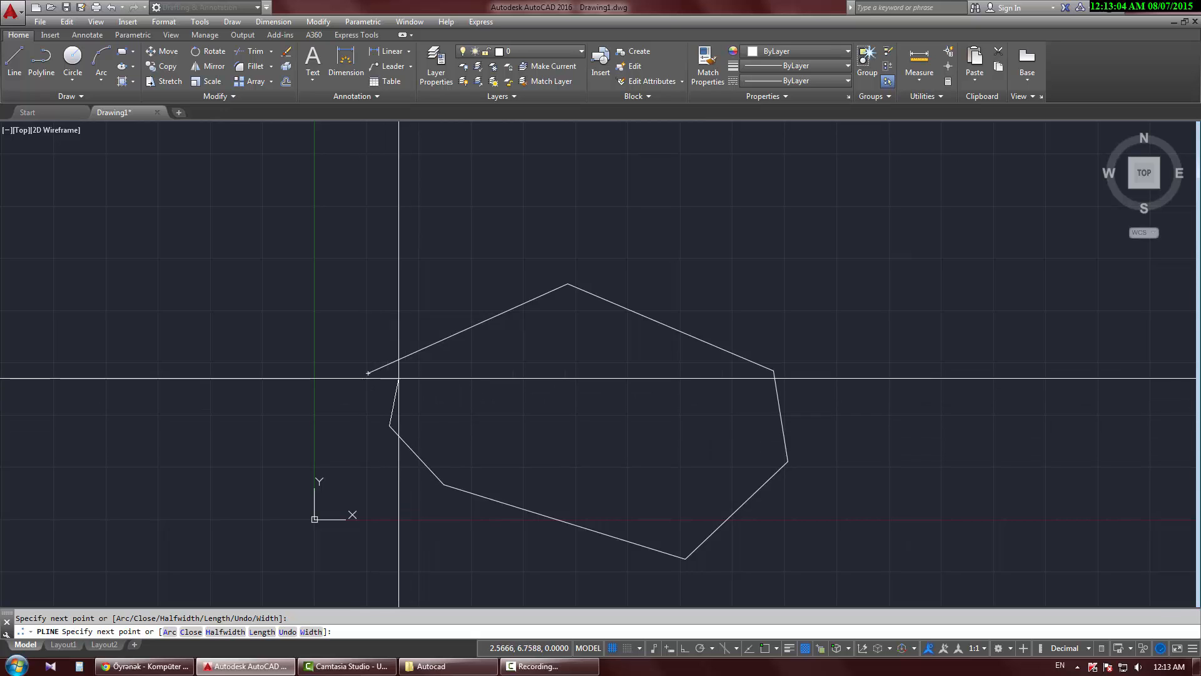
# Step: Add a last polyline point by eye at the start point, without object snap, and finish the polyline
pyautogui.rightClick(499, 369)
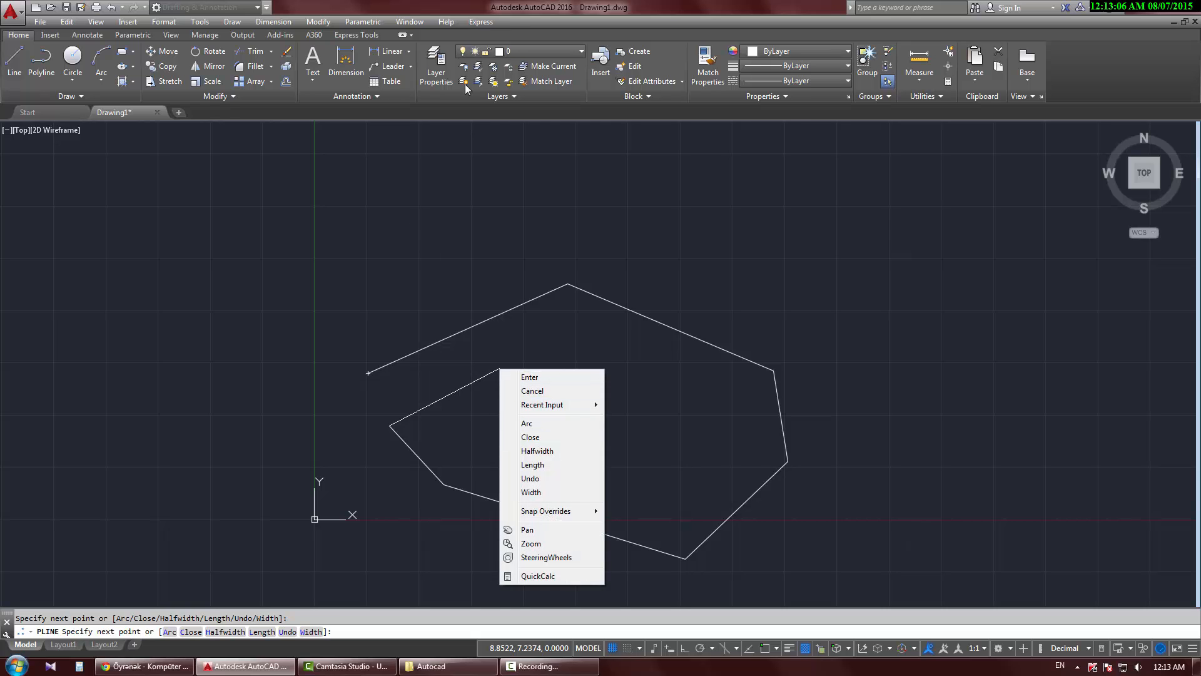
pyautogui.click(505, 15)
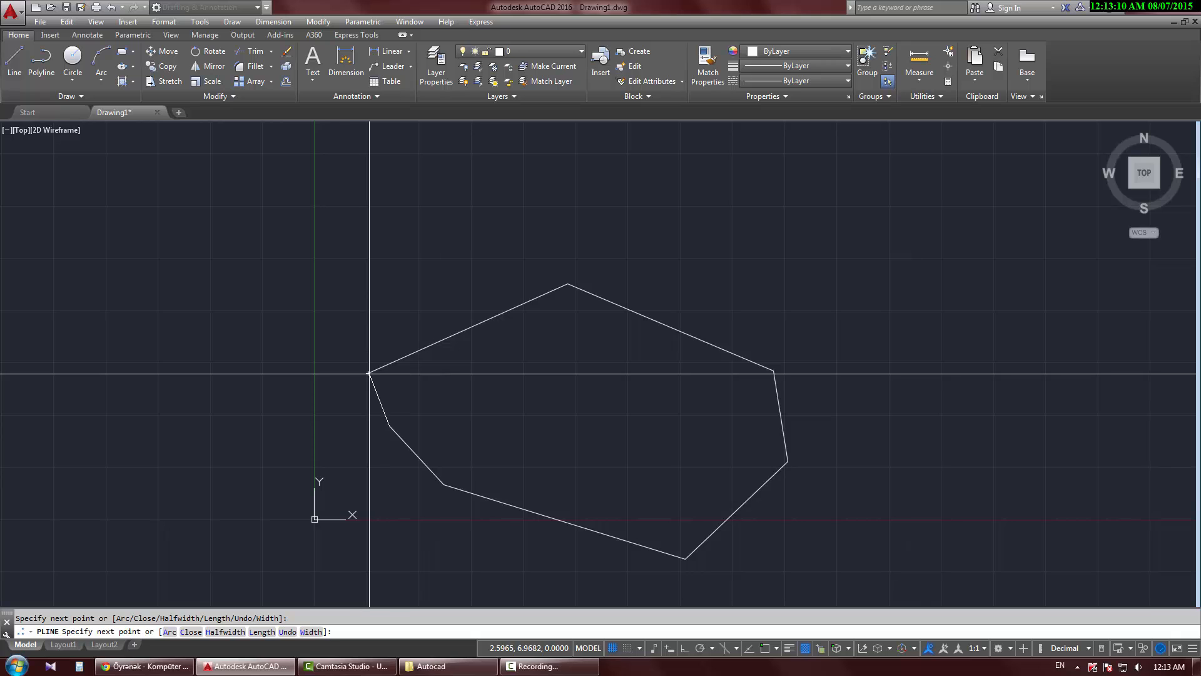
pyautogui.scroll(5, 369, 373)
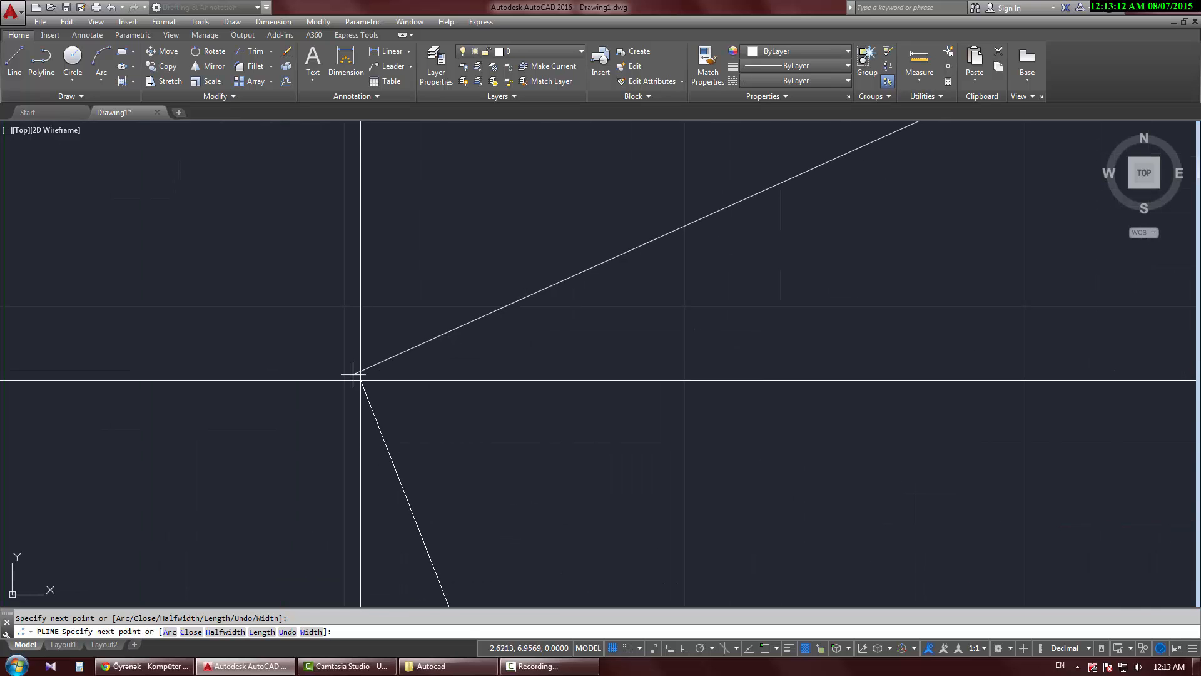
pyautogui.click(353, 374)
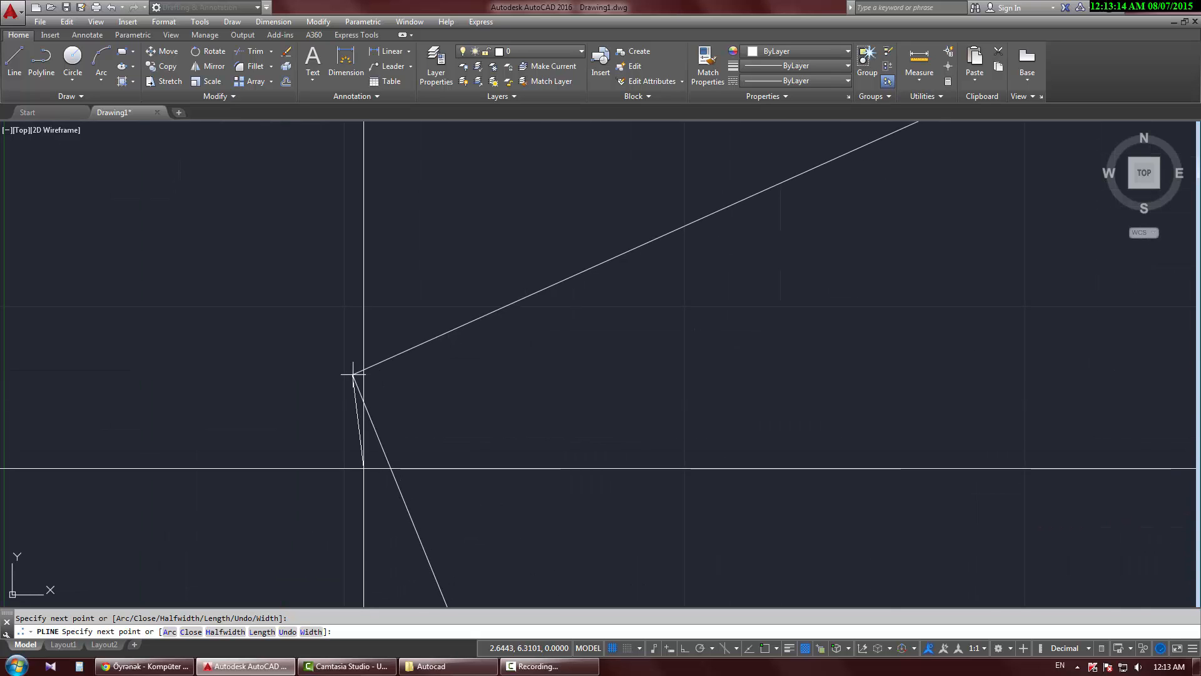
pyautogui.rightClick(438, 379)
pyautogui.click(472, 389)
# Step: Inspect the gap between the polyline's two ends, then stretch its last endpoint into the interior of the outline
pyautogui.scroll(5, 362, 374)
pyautogui.scroll(10, 312, 382)
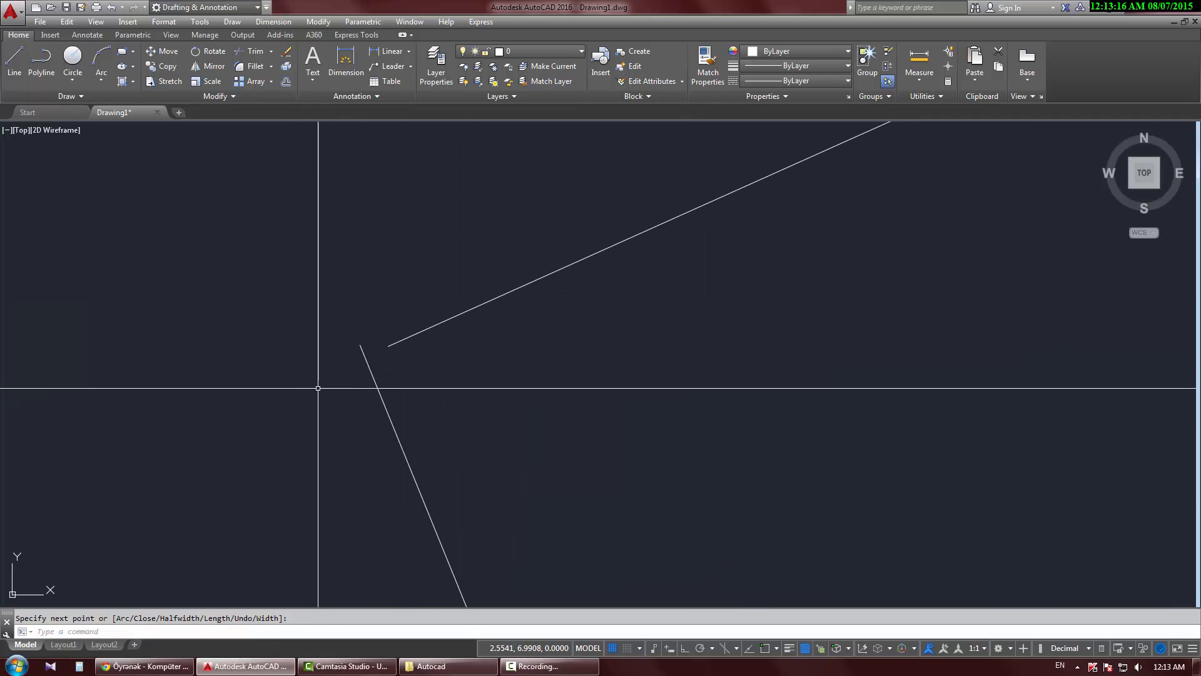
pyautogui.scroll(-3, 452, 341)
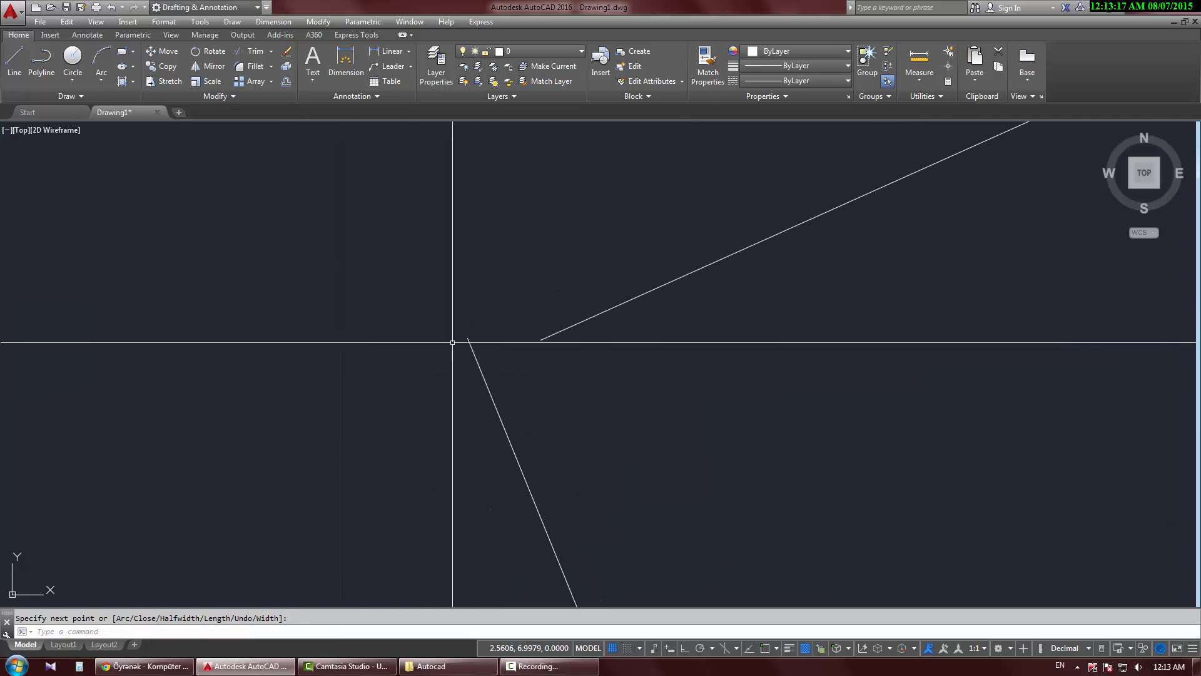
pyautogui.click(514, 370)
pyautogui.click(445, 400)
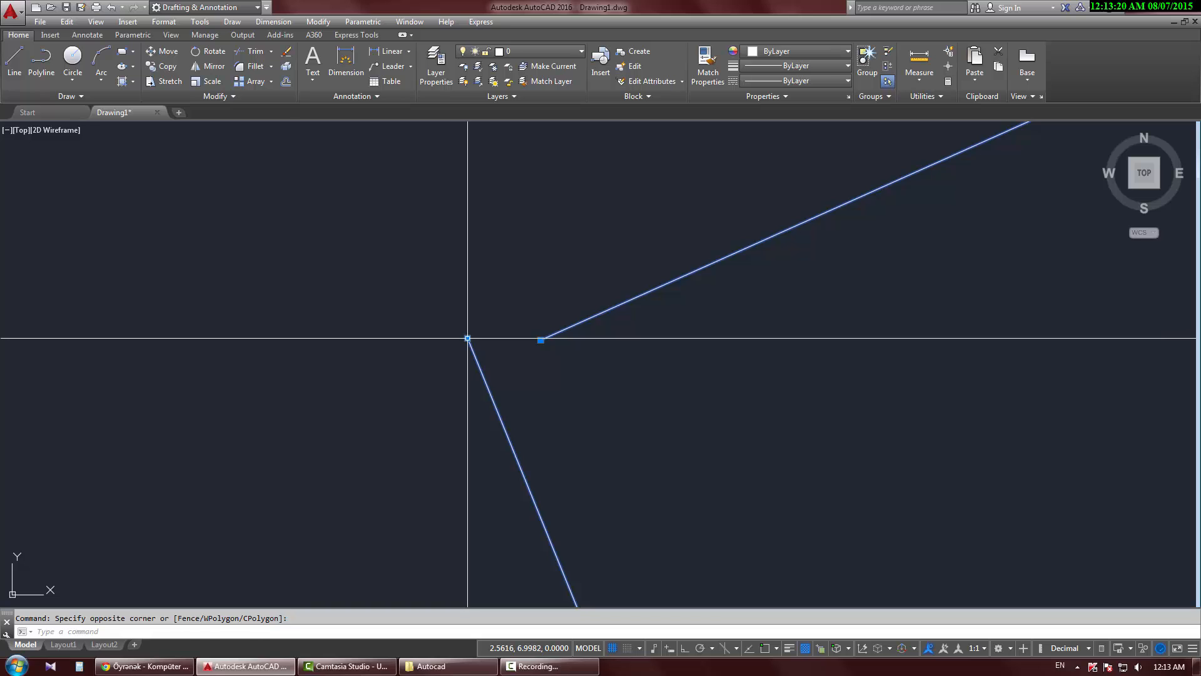
pyautogui.click(468, 338)
pyautogui.scroll(-5, 497, 357)
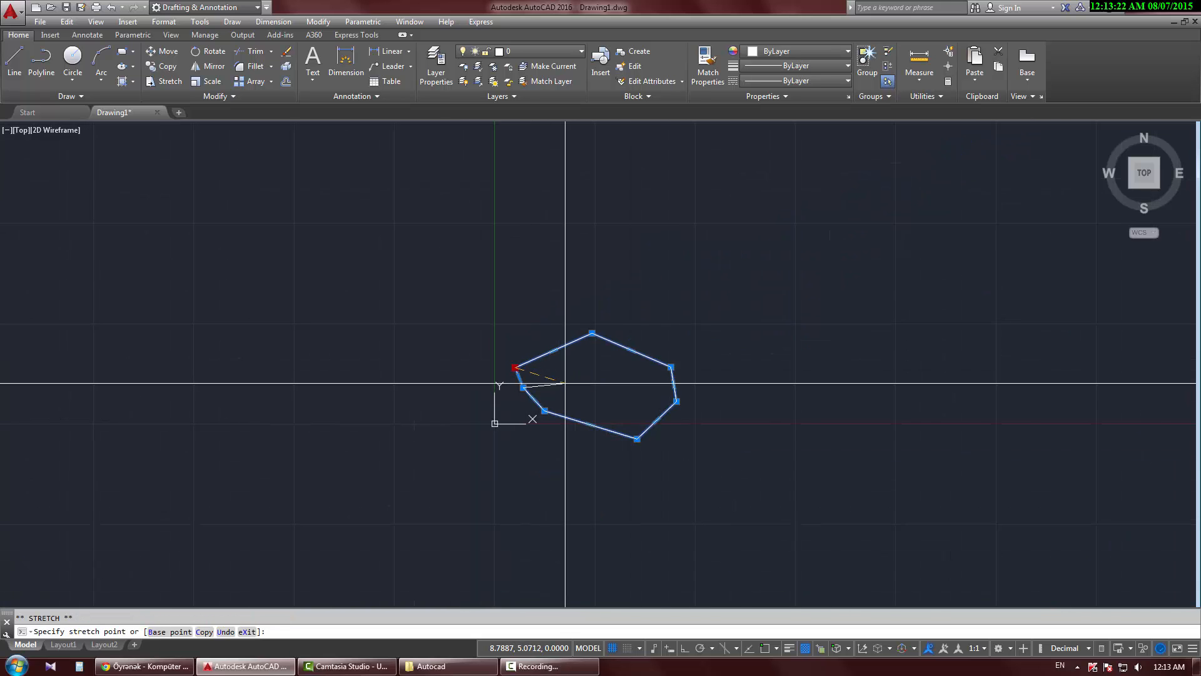
pyautogui.click(630, 386)
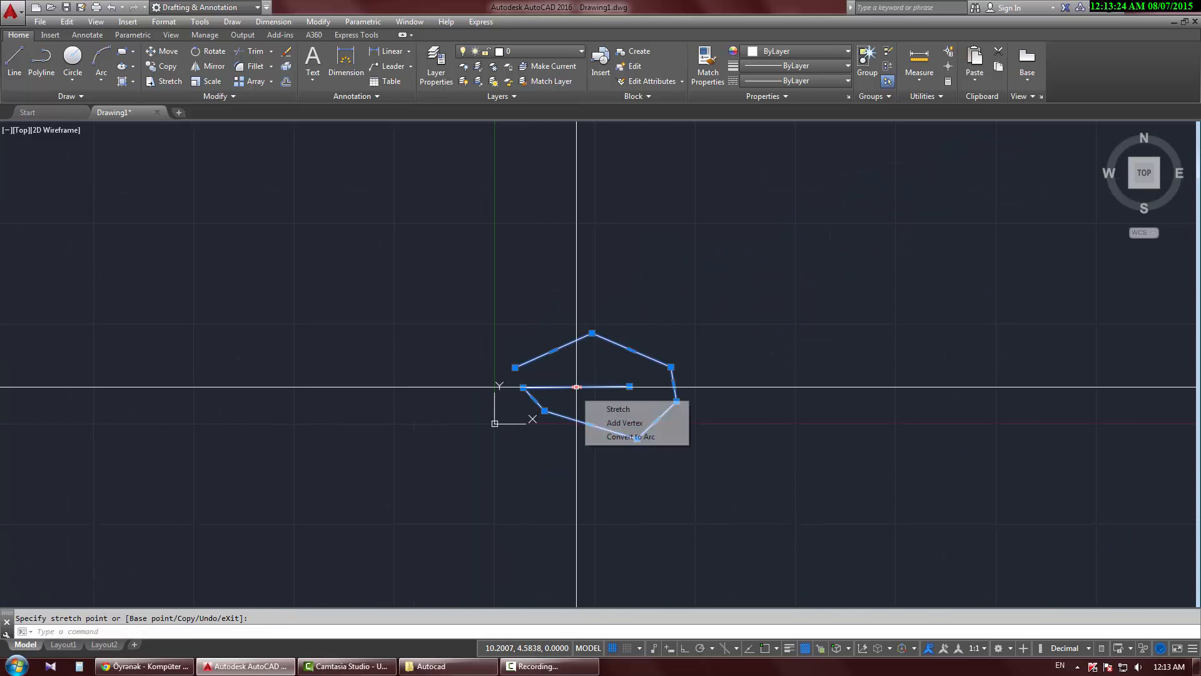
# Step: Stretch the vertex next to the polyline's last endpoint into the interior, then move that endpoint above it
pyautogui.click(523, 388)
pyautogui.click(585, 395)
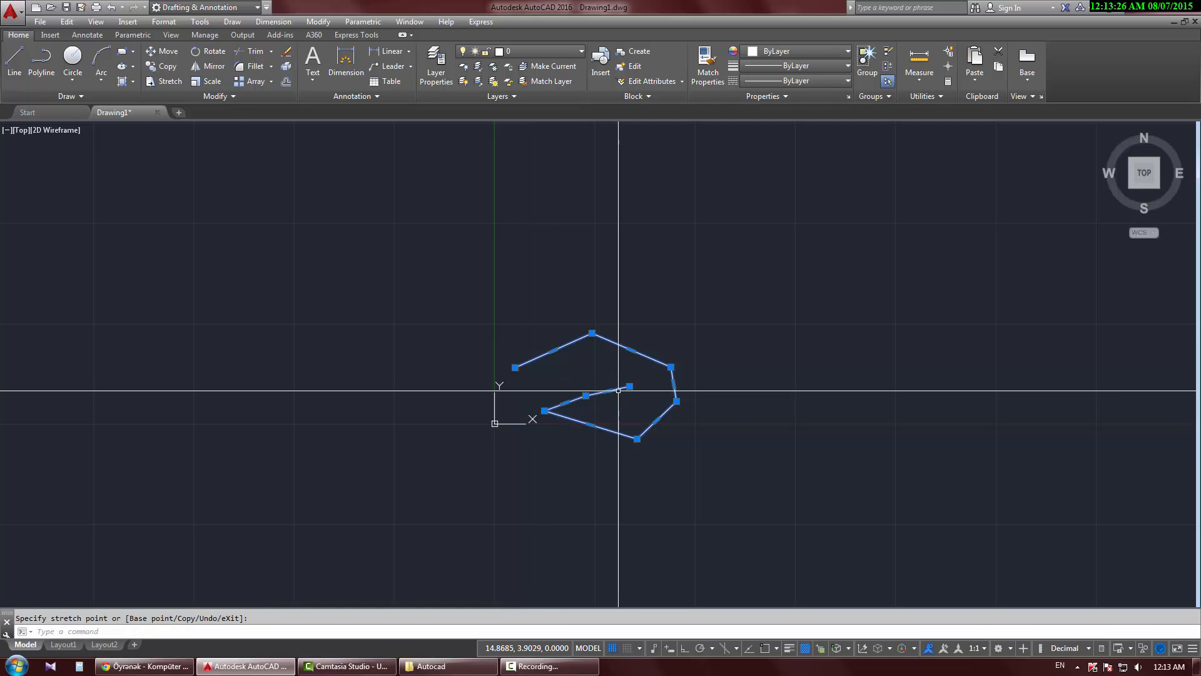
pyautogui.click(630, 386)
pyautogui.scroll(6, 532, 362)
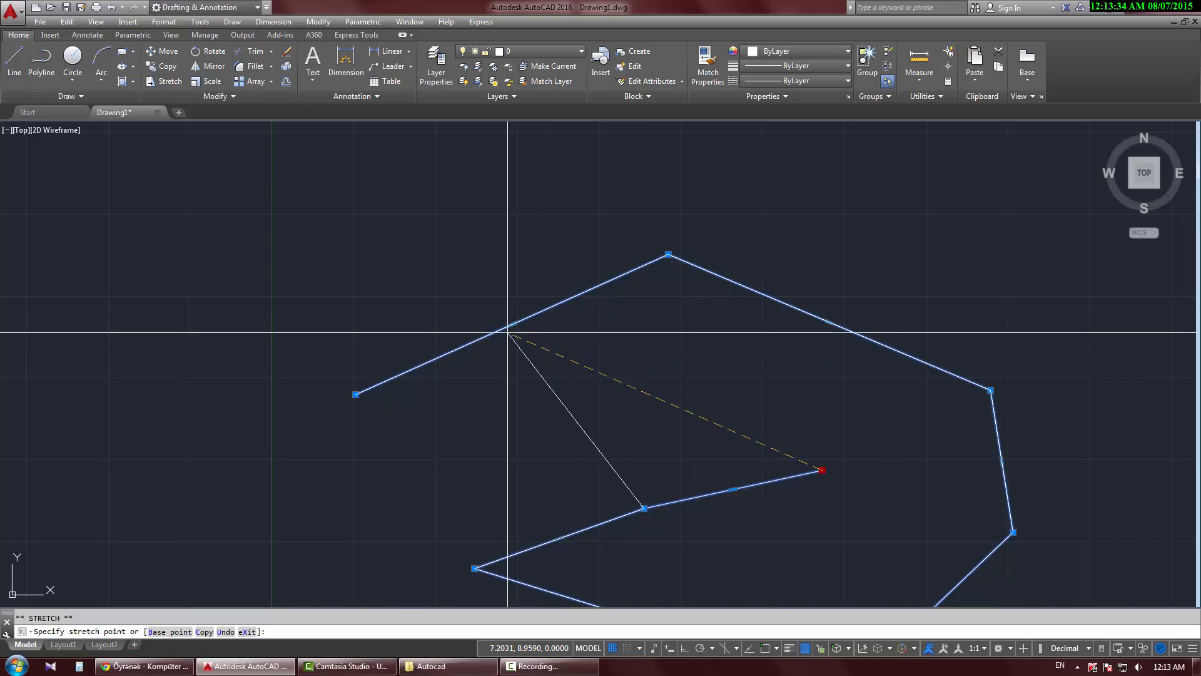
pyautogui.click(682, 385)
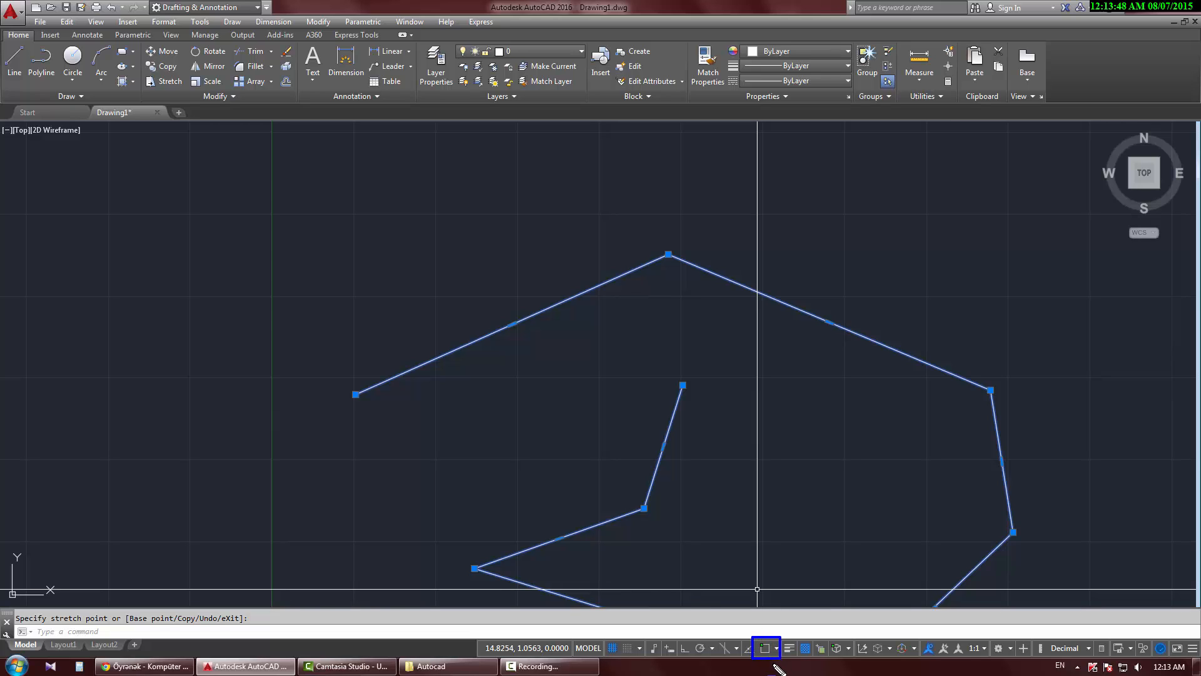
# Step: Toggle object snap on and off, leaving it switched on
pyautogui.press('Escape')
pyautogui.press('F3')
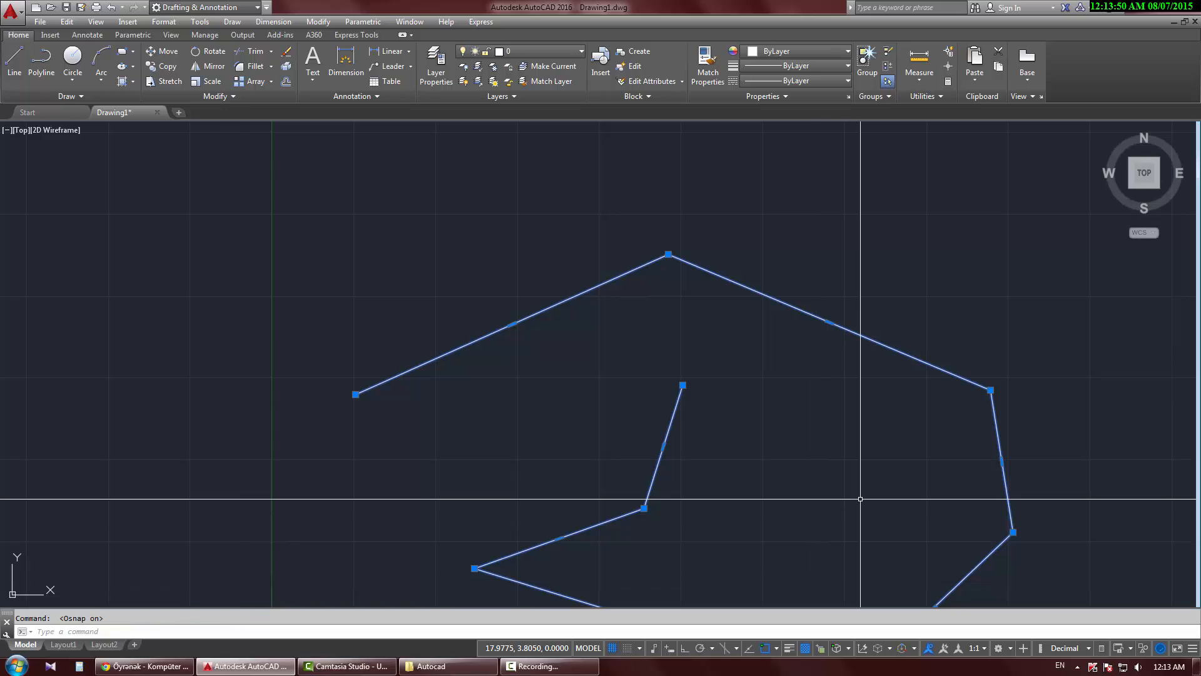
pyautogui.click(767, 649)
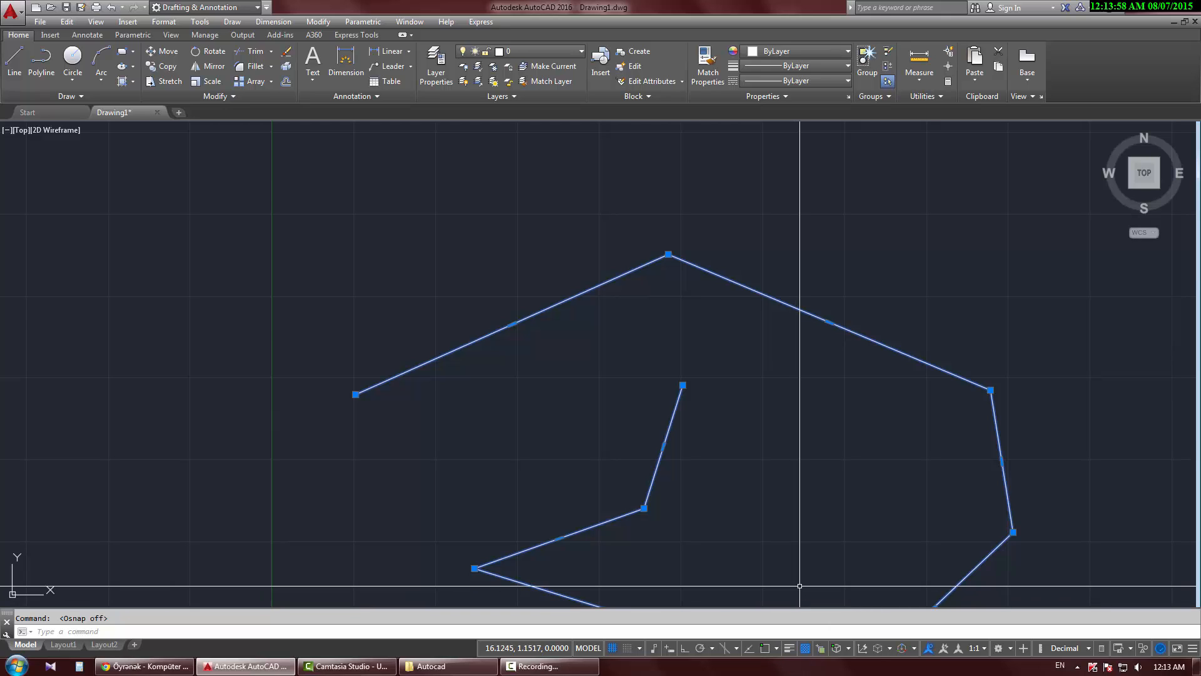
pyautogui.press('F3')
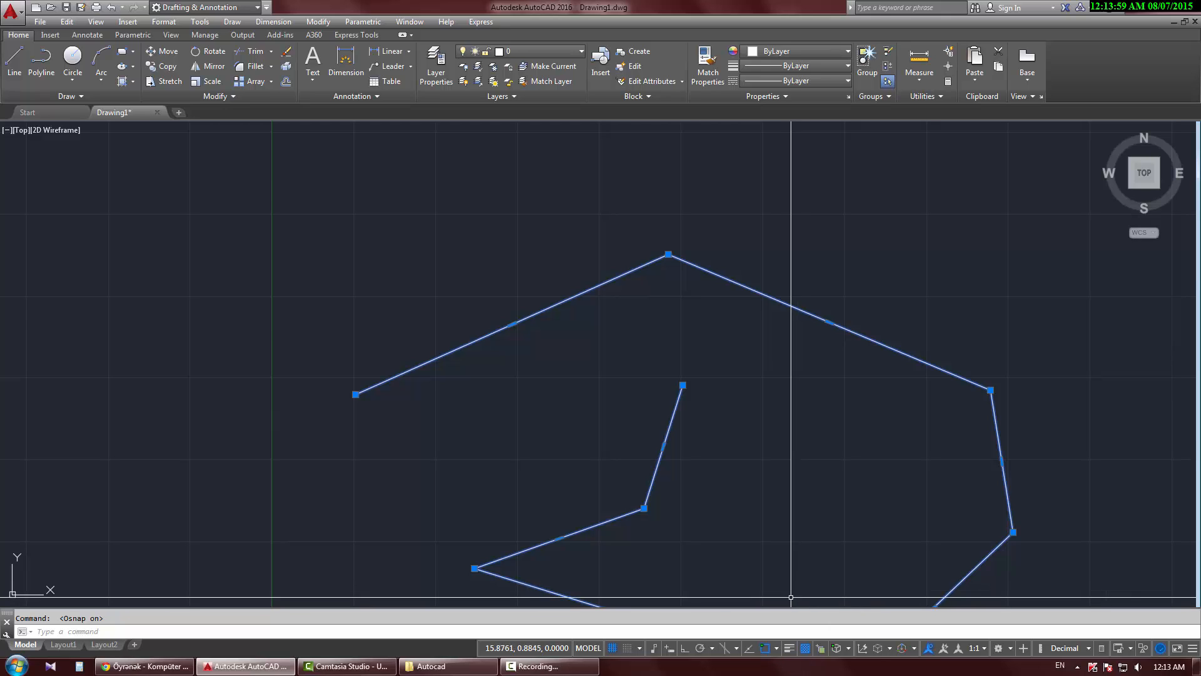
# Step: Disable the Insertion object snap, leaving only Endpoint active, and try window-selecting the polyline
pyautogui.click(777, 649)
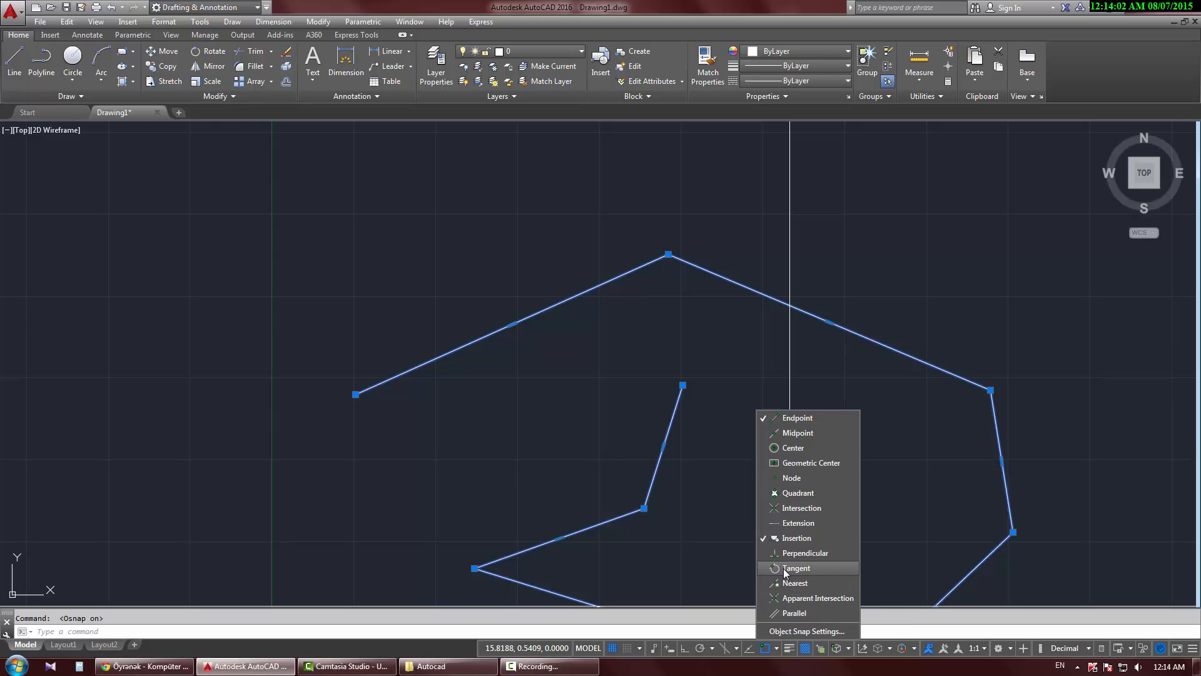
pyautogui.click(781, 538)
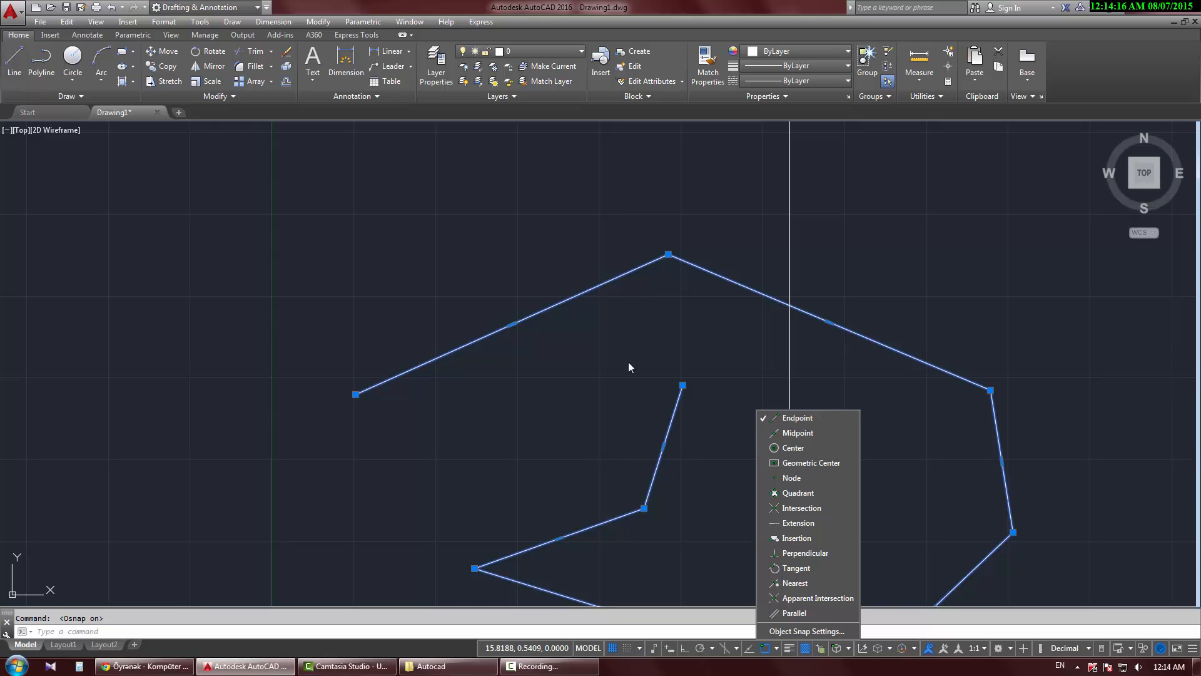
pyautogui.click(583, 375)
pyautogui.click(584, 375)
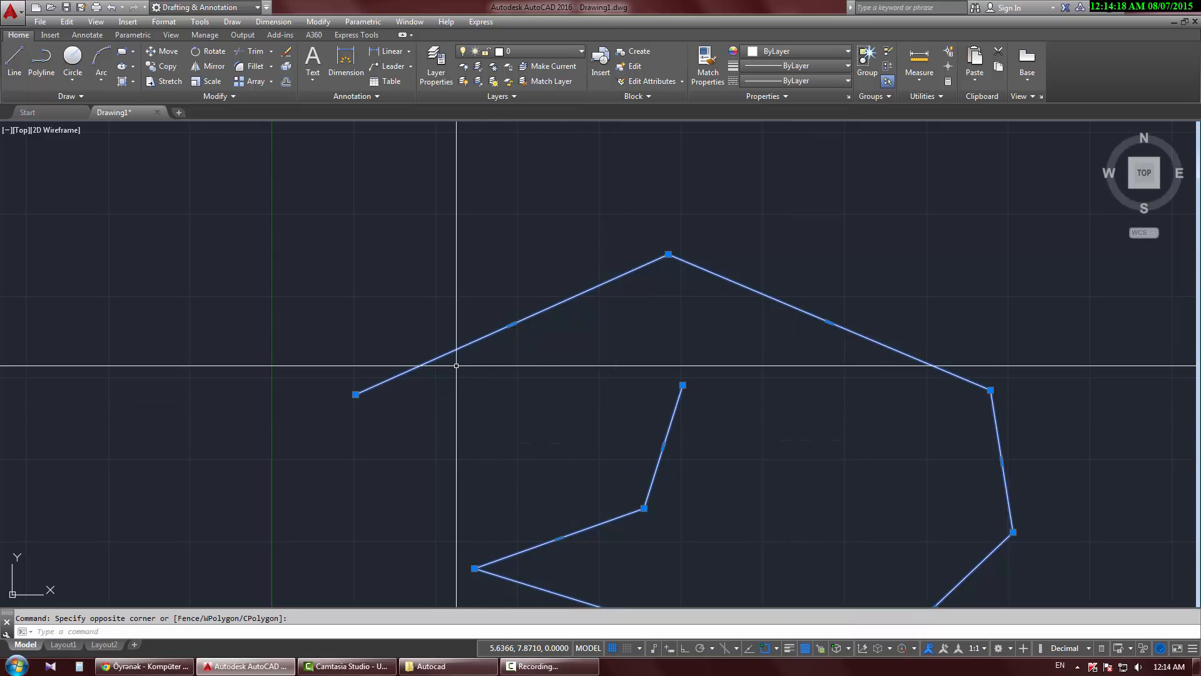
pyautogui.press('Escape')
pyautogui.click(552, 247)
pyautogui.click(505, 338)
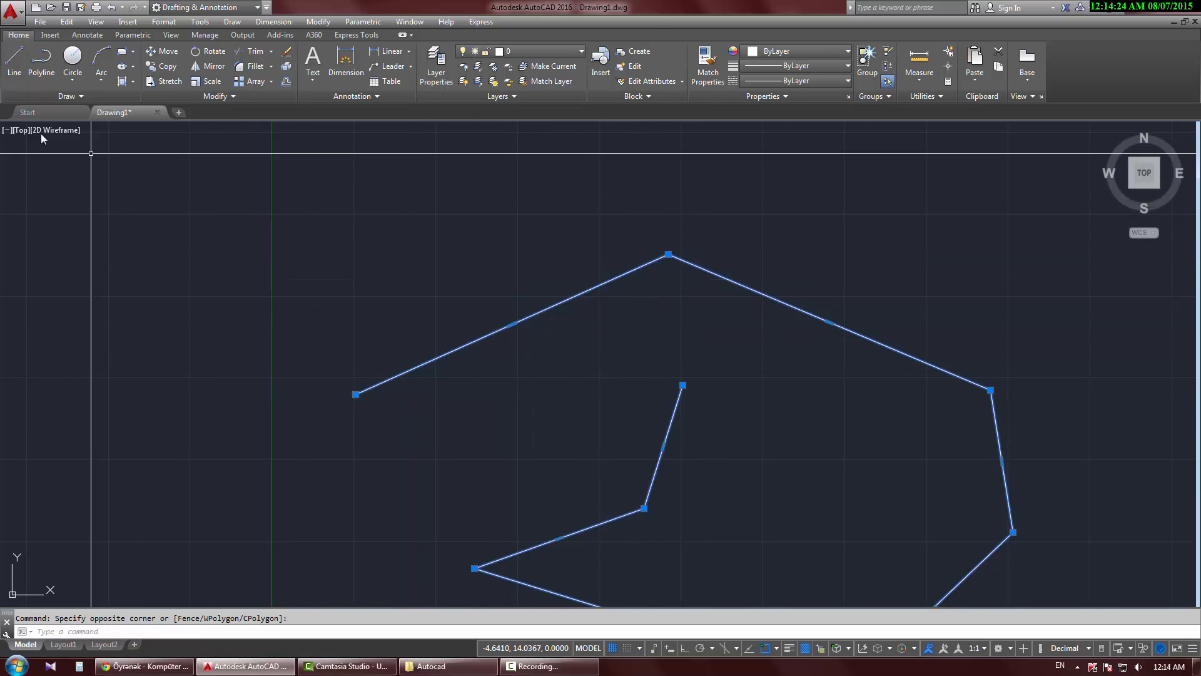
# Step: Start a second polyline above the first one's open left end and snap its next point to the peak vertex
pyautogui.click(41, 63)
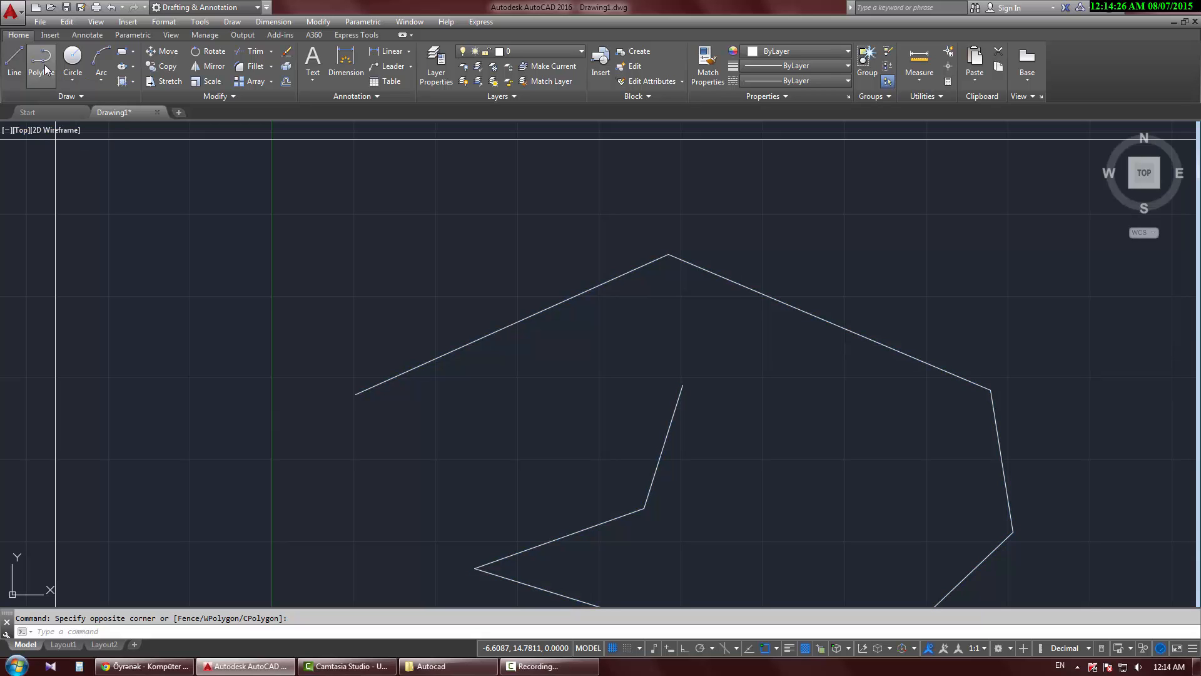
pyautogui.click(395, 189)
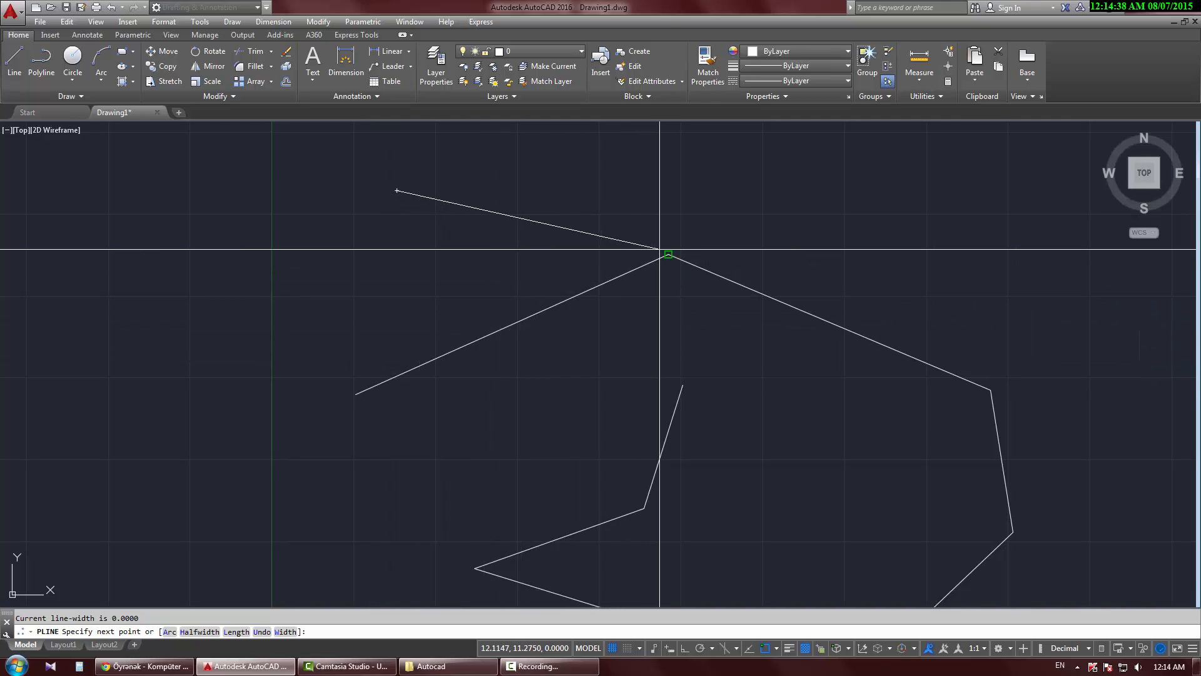
pyautogui.scroll(3, 660, 249)
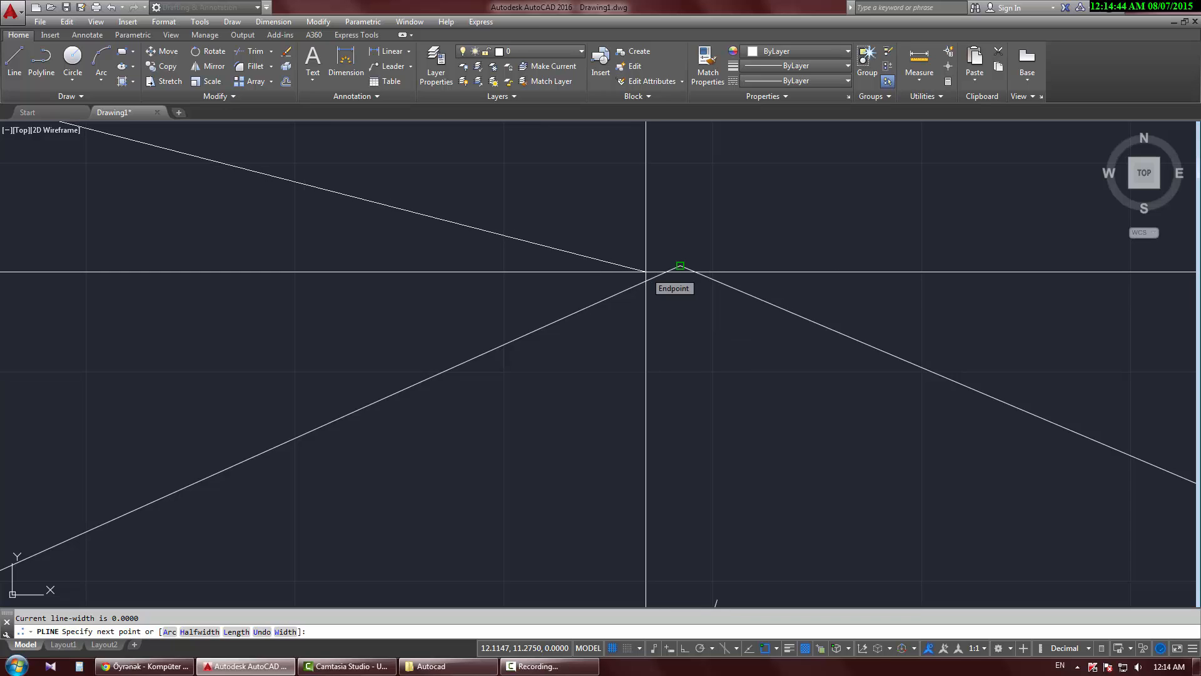
pyautogui.click(646, 272)
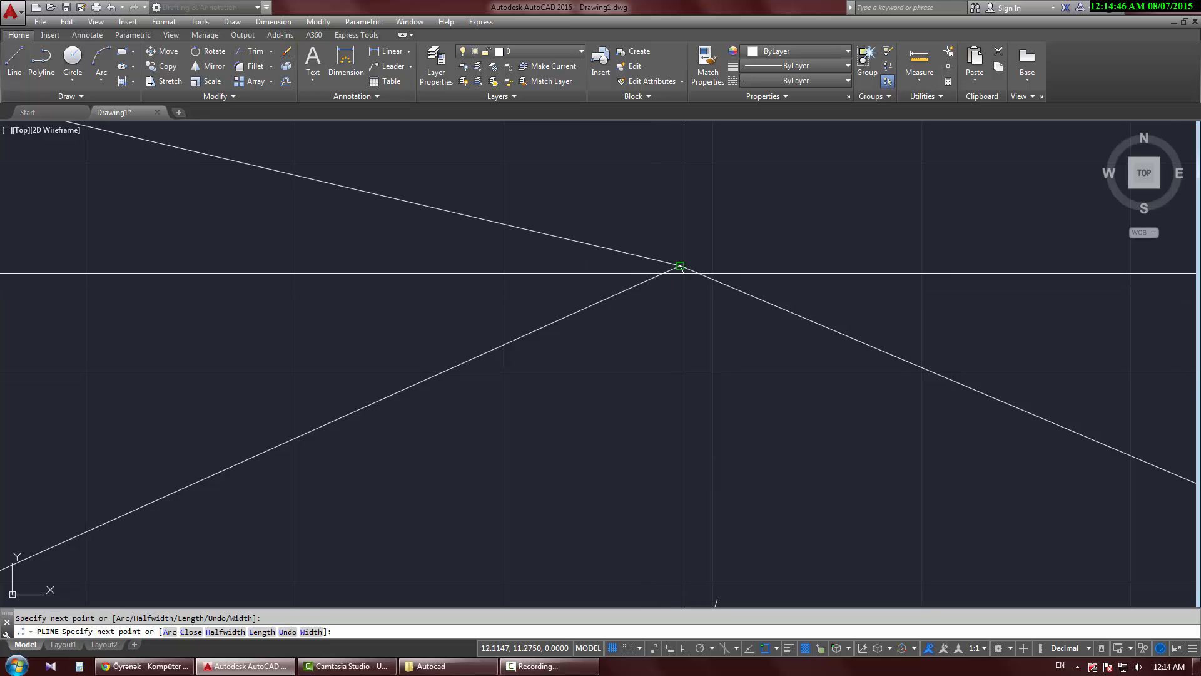
# Step: Continue the polyline through a free point at the upper right, the first outline's right shoulder vertex and a free point outside it
pyautogui.scroll(-5, 679, 268)
pyautogui.scroll(2, 689, 263)
pyautogui.scroll(4, 651, 281)
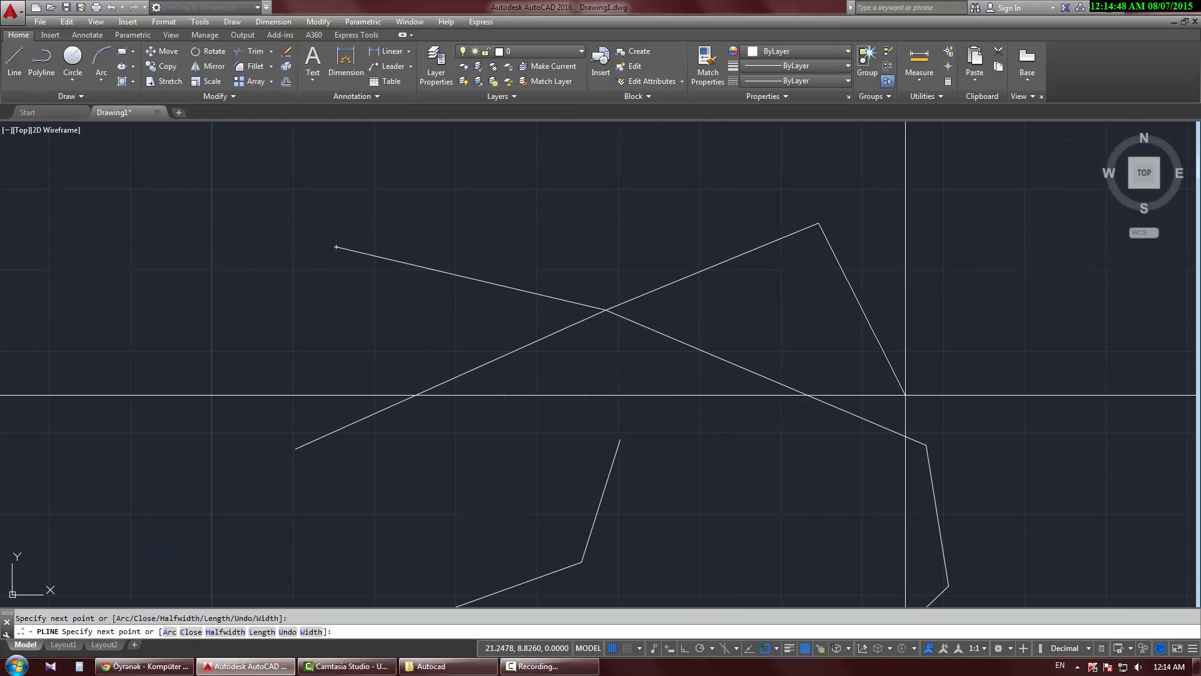
pyautogui.moveTo(896, 495)
pyautogui.mouseDown(button='middle')
pyautogui.moveTo(568, 341)
pyautogui.moveTo(582, 308)
pyautogui.mouseUp(button='middle')
pyautogui.click(784, 318)
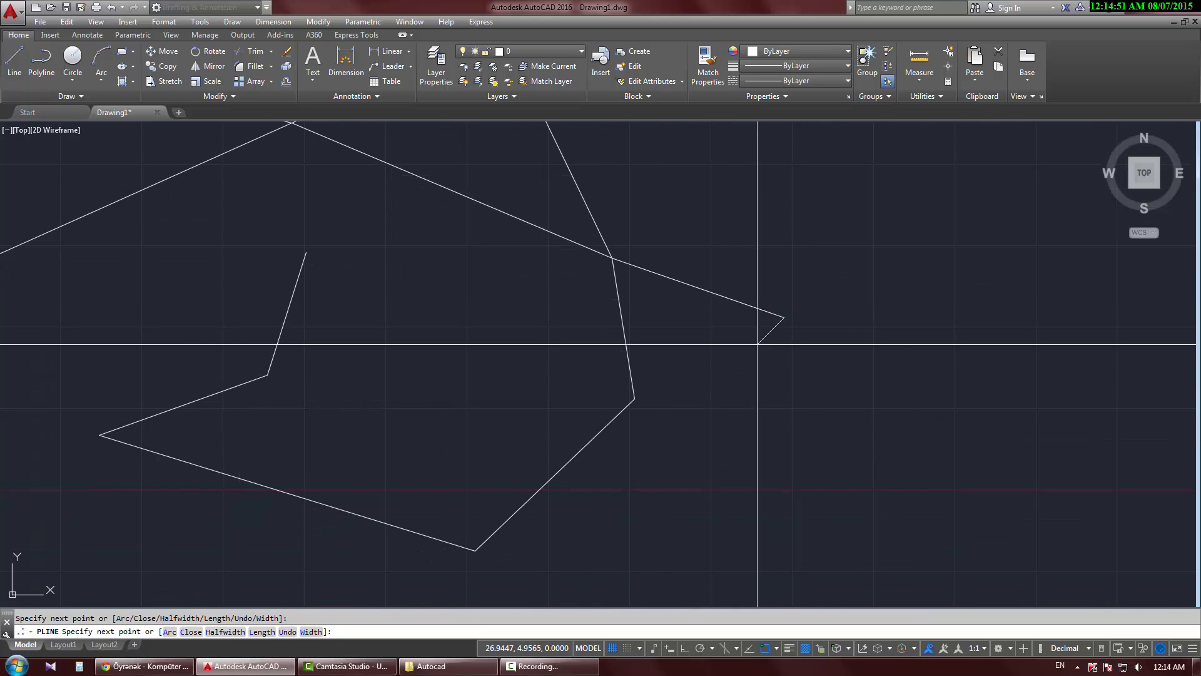
# Step: Snap the polyline's following points to the first outline's lower right, bottom and far left vertices
pyautogui.click(635, 398)
pyautogui.click(475, 550)
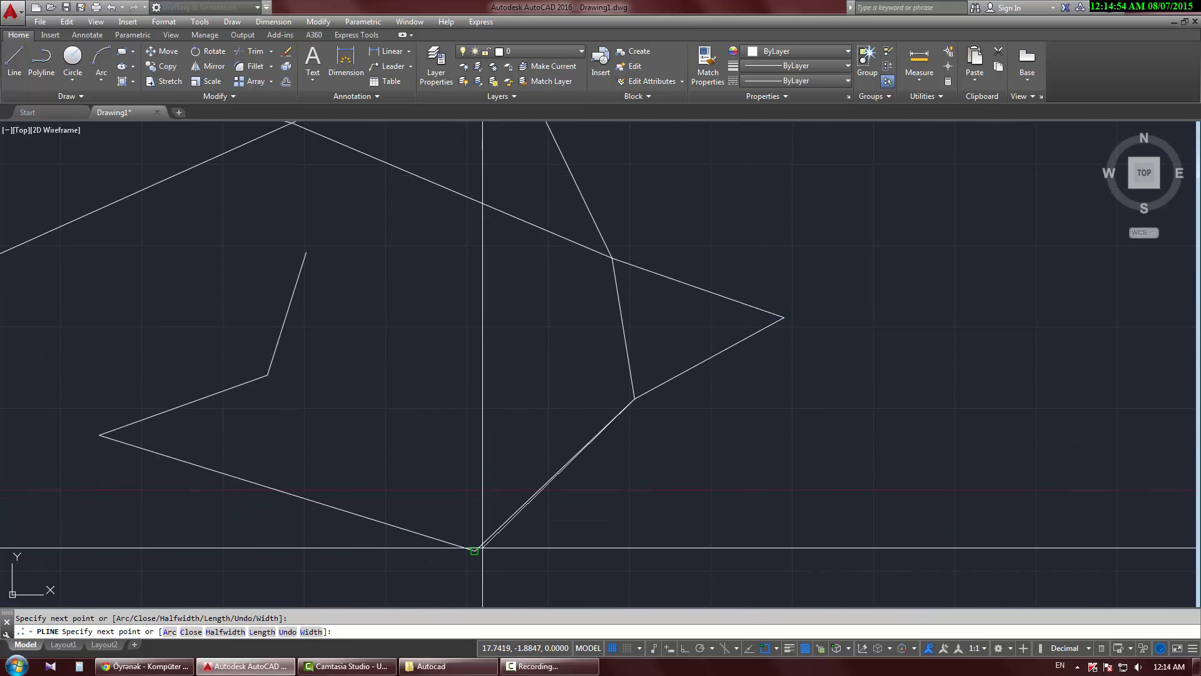
pyautogui.click(99, 434)
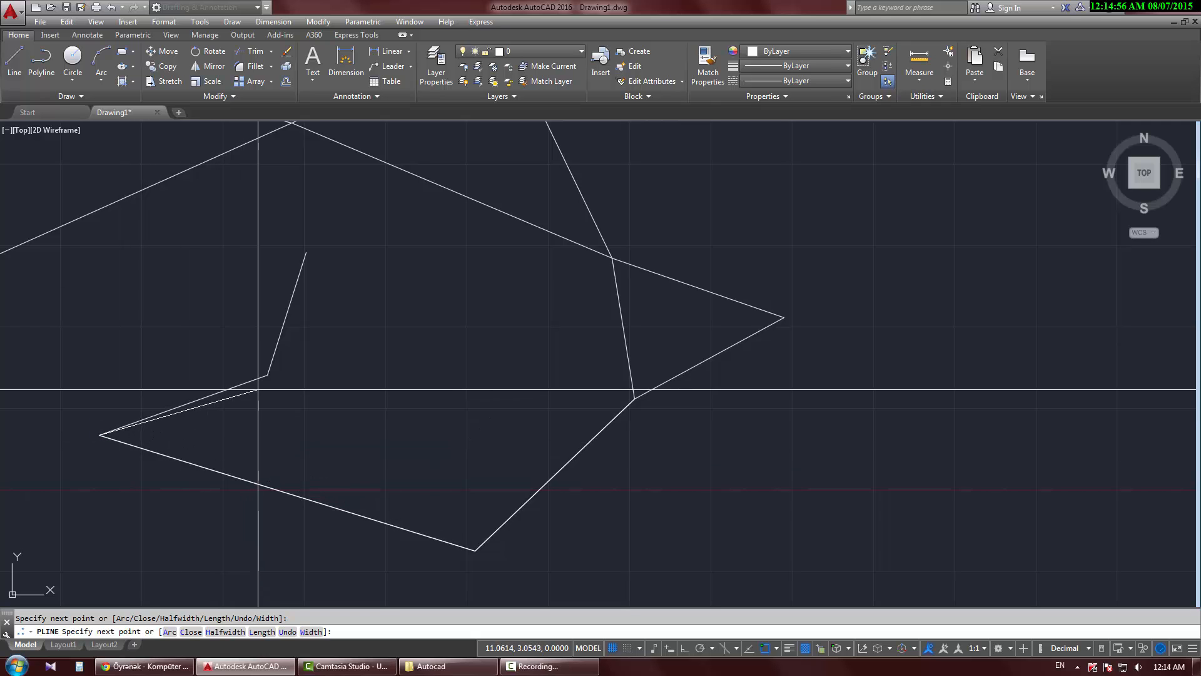
# Step: Continue the polyline through two free points, snapping it to the first outline's inner vertex and inner open end, and finish it
pyautogui.click(301, 432)
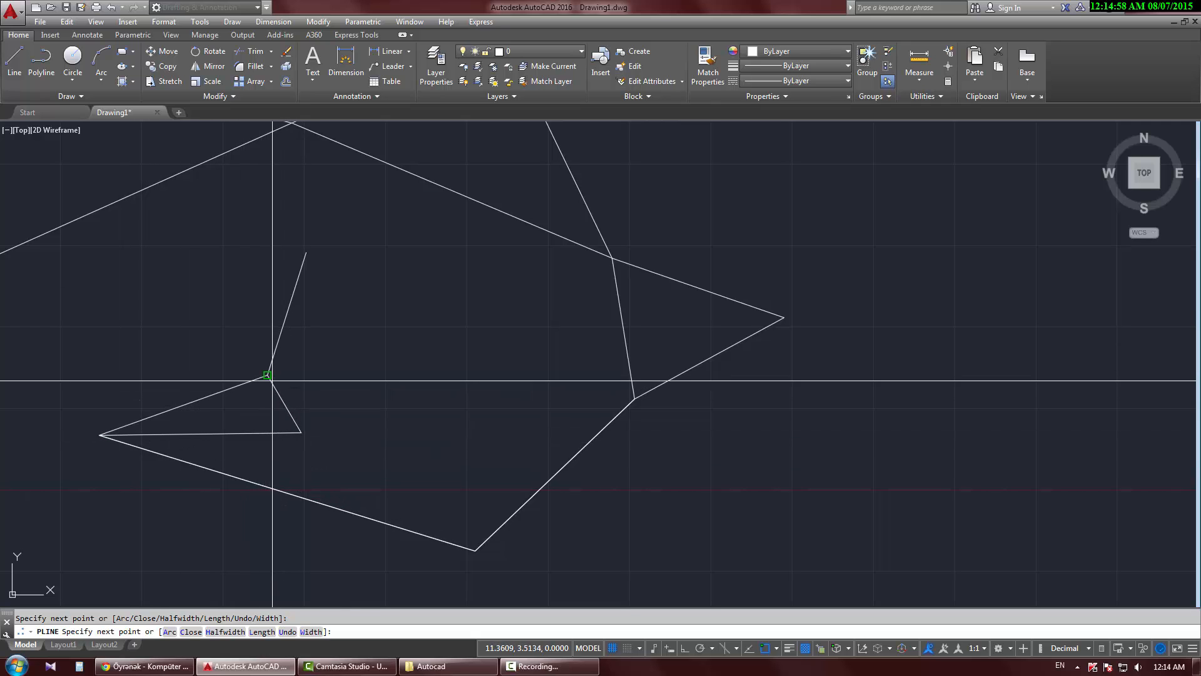
pyautogui.click(267, 375)
pyautogui.click(359, 313)
pyautogui.click(306, 253)
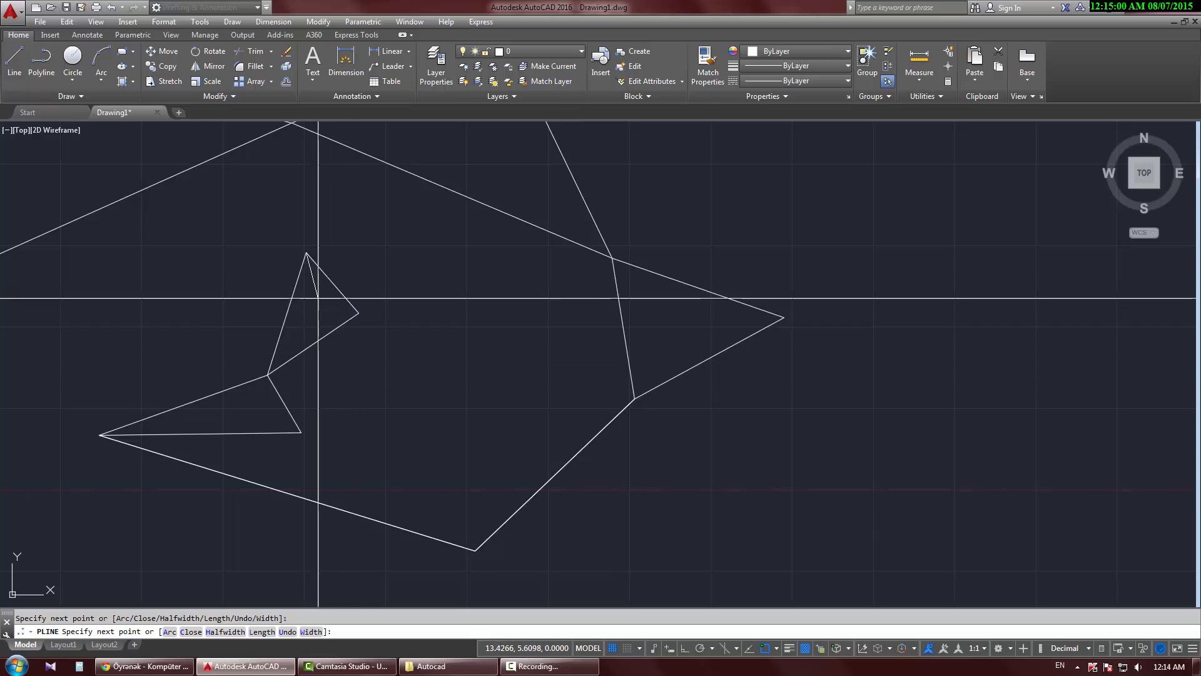
pyautogui.moveTo(319, 295); pyautogui.dragTo(443, 341, button='middle')
pyautogui.rightClick(453, 243)
pyautogui.click(470, 248)
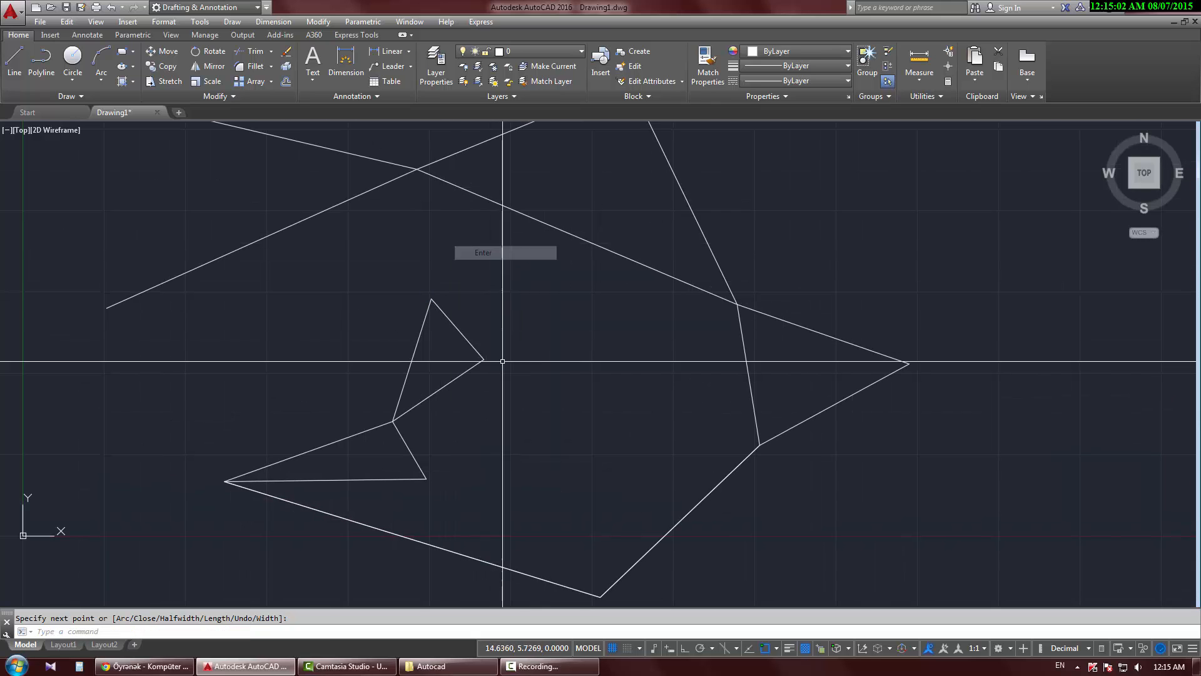
# Step: Enable the Midpoint object snap alongside Endpoint and draw a separate single-segment, gently rising polyline in the empty area right of the outlines
pyautogui.click(777, 647)
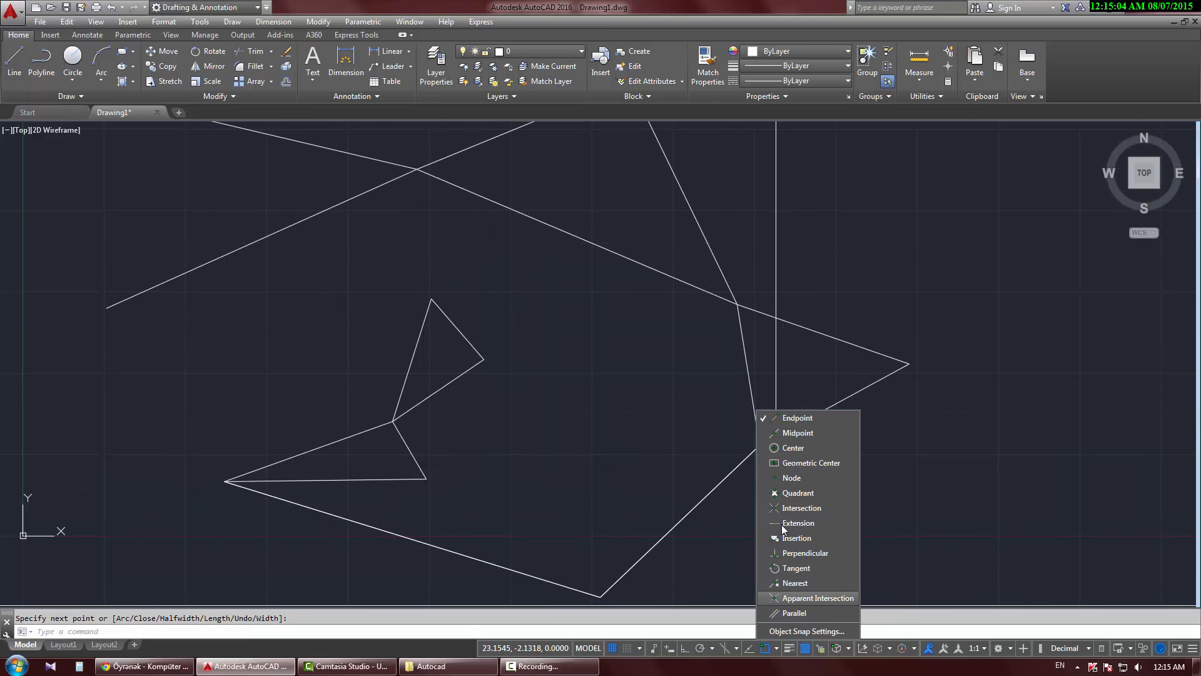
pyautogui.click(670, 403)
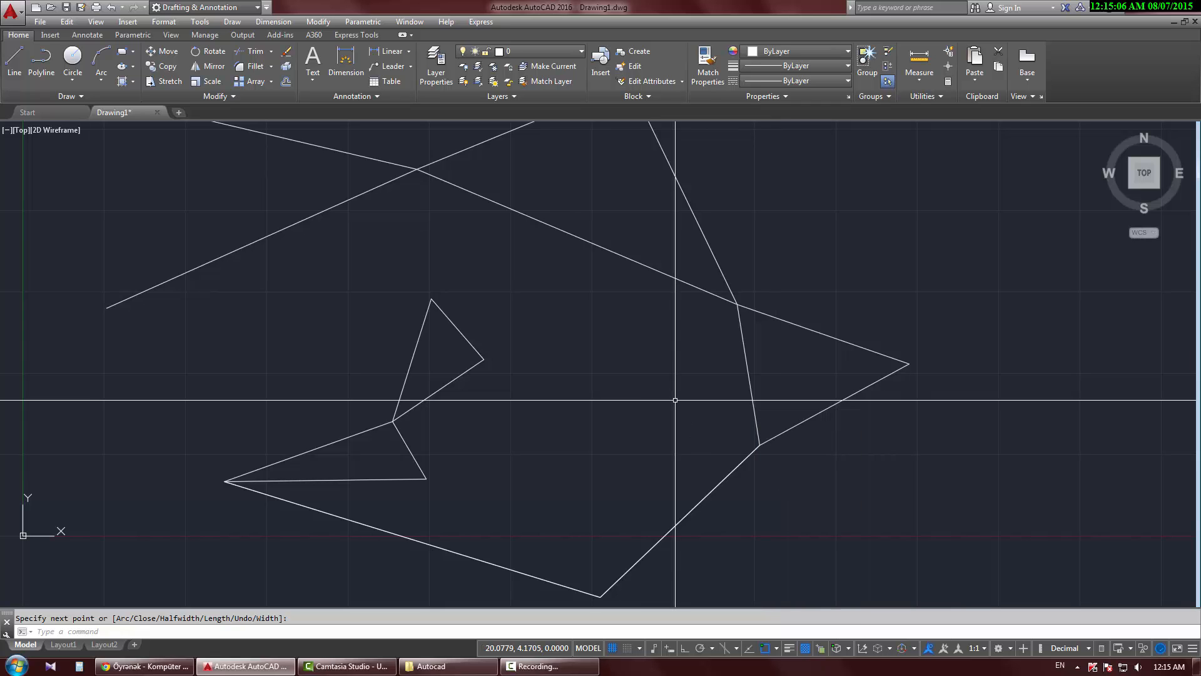
pyautogui.moveTo(670, 403); pyautogui.dragTo(515, 415, button='middle')
pyautogui.scroll(-2, 437, 421)
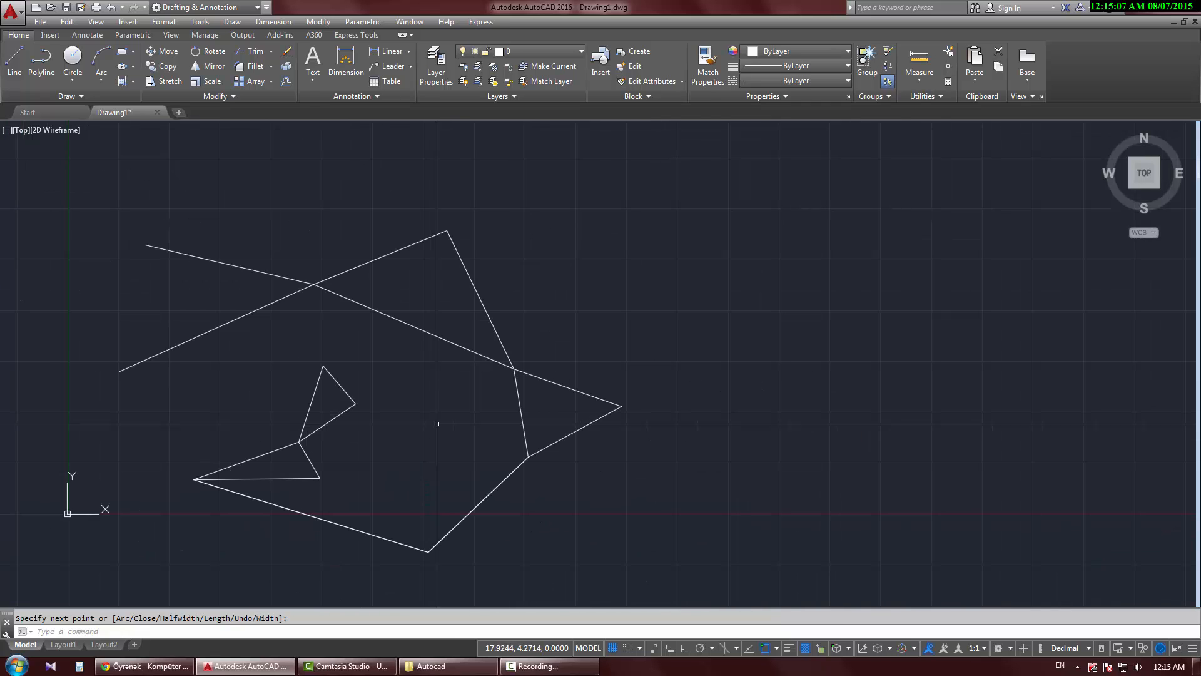
pyautogui.click(36, 59)
pyautogui.moveTo(469, 303); pyautogui.dragTo(313, 331, button='middle')
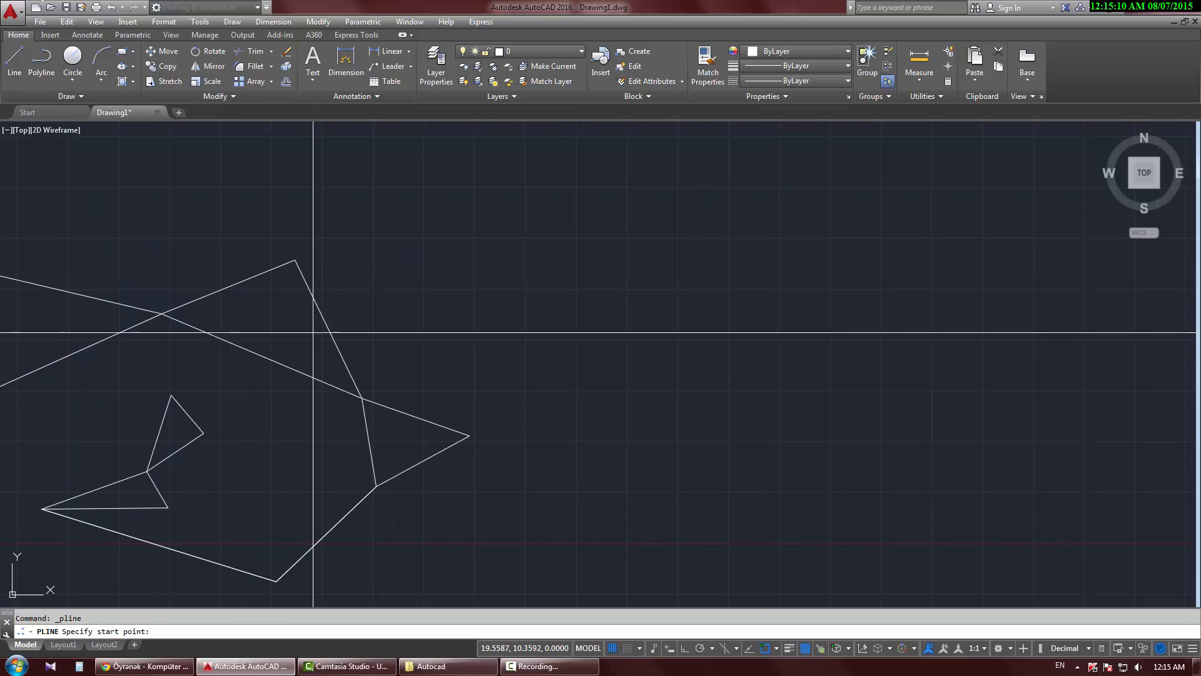
pyautogui.click(552, 326)
pyautogui.click(798, 263)
pyautogui.rightClick(782, 216)
pyautogui.click(814, 219)
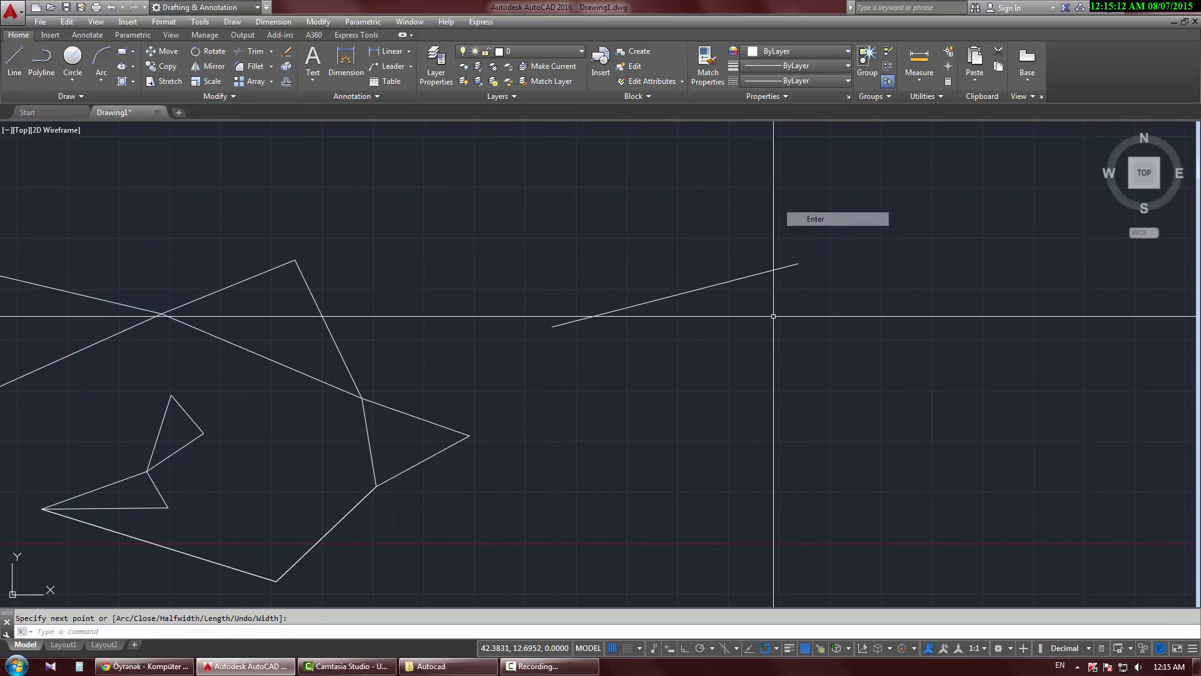
# Step: Select the new segment with a crossing window to examine its midpoint grip, and clear the selection
pyautogui.click(773, 316)
pyautogui.click(748, 248)
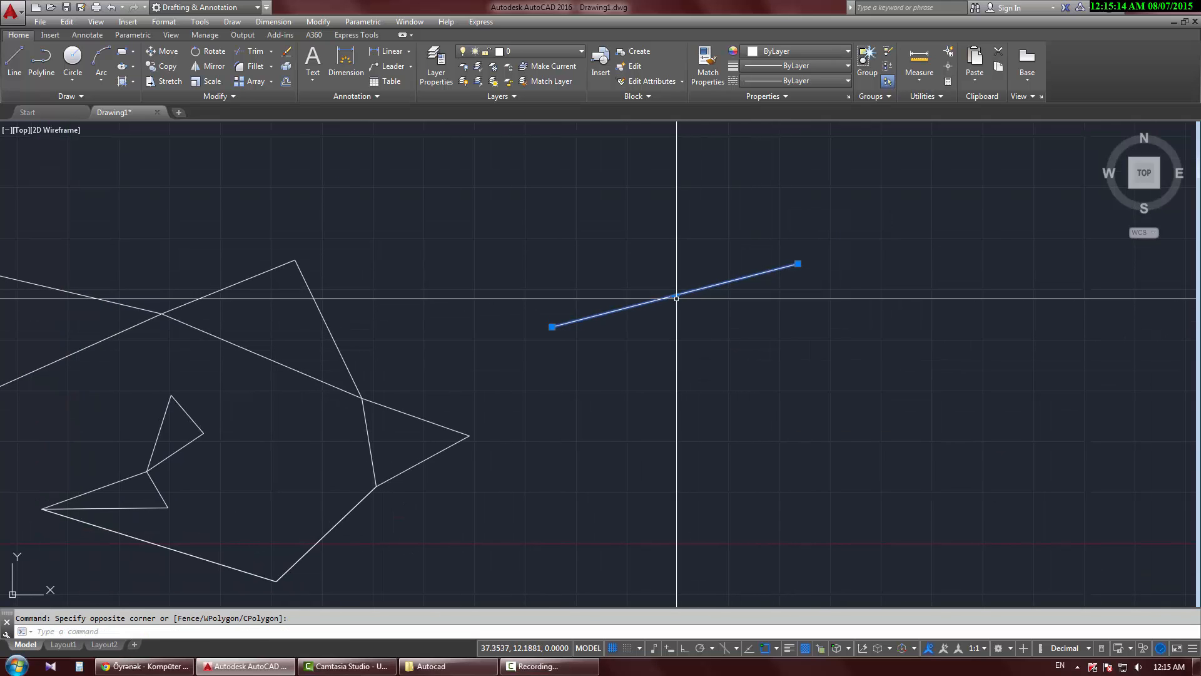
pyautogui.press('Escape')
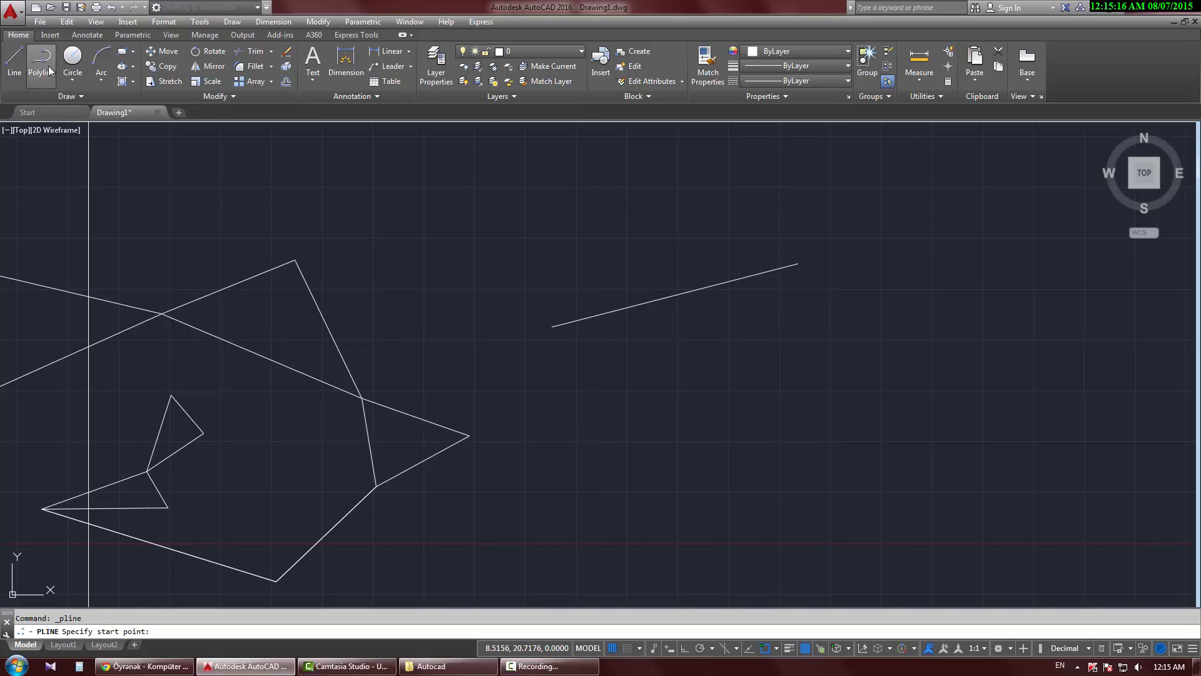
# Step: Start a polyline below the segment, snapping to the segment's midpoint and left end with free points between, and to its own third piece's midpoint
pyautogui.click(727, 498)
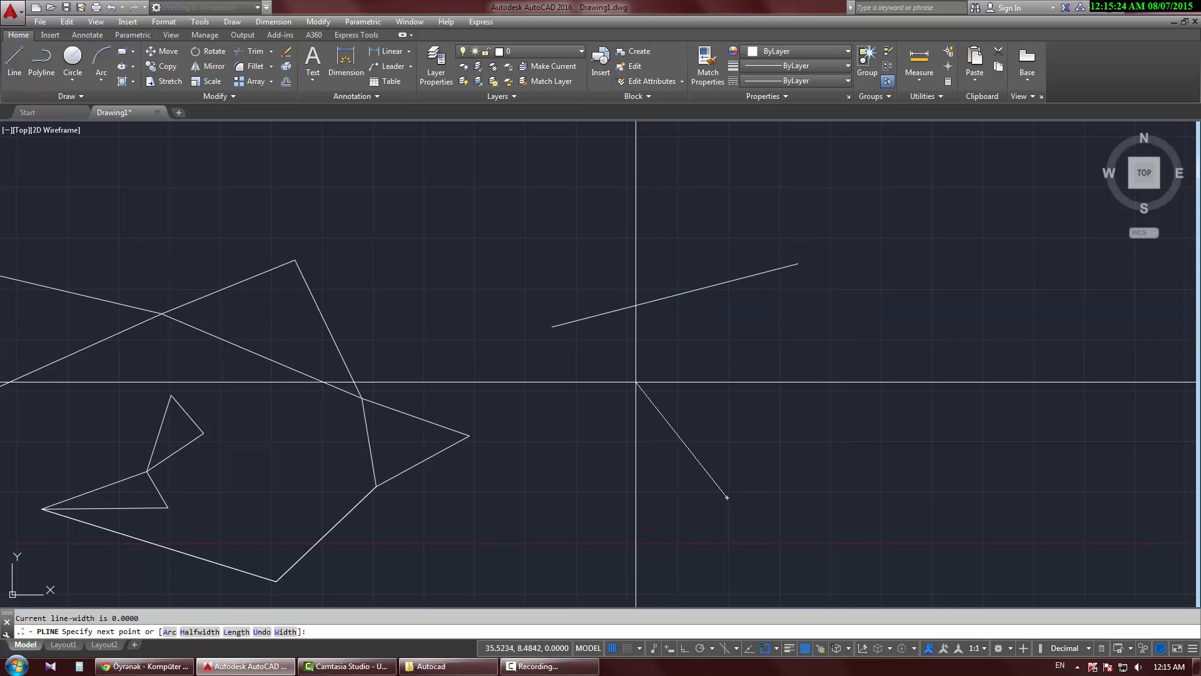
pyautogui.click(625, 314)
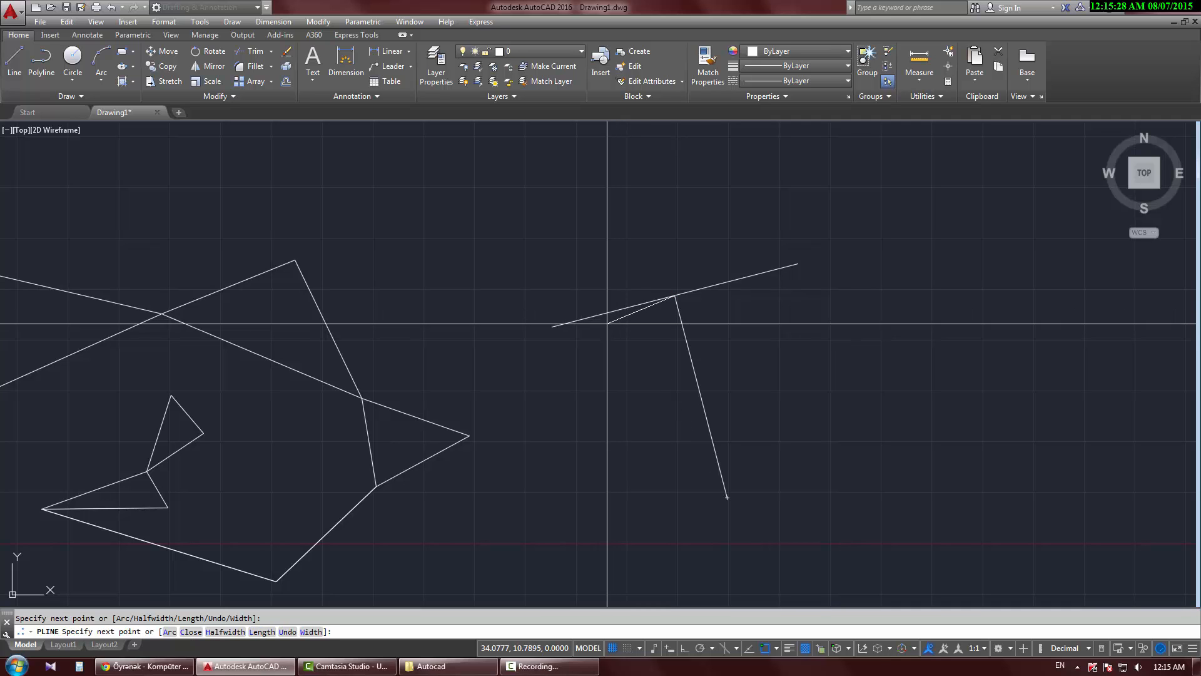
pyautogui.click(633, 405)
pyautogui.click(552, 326)
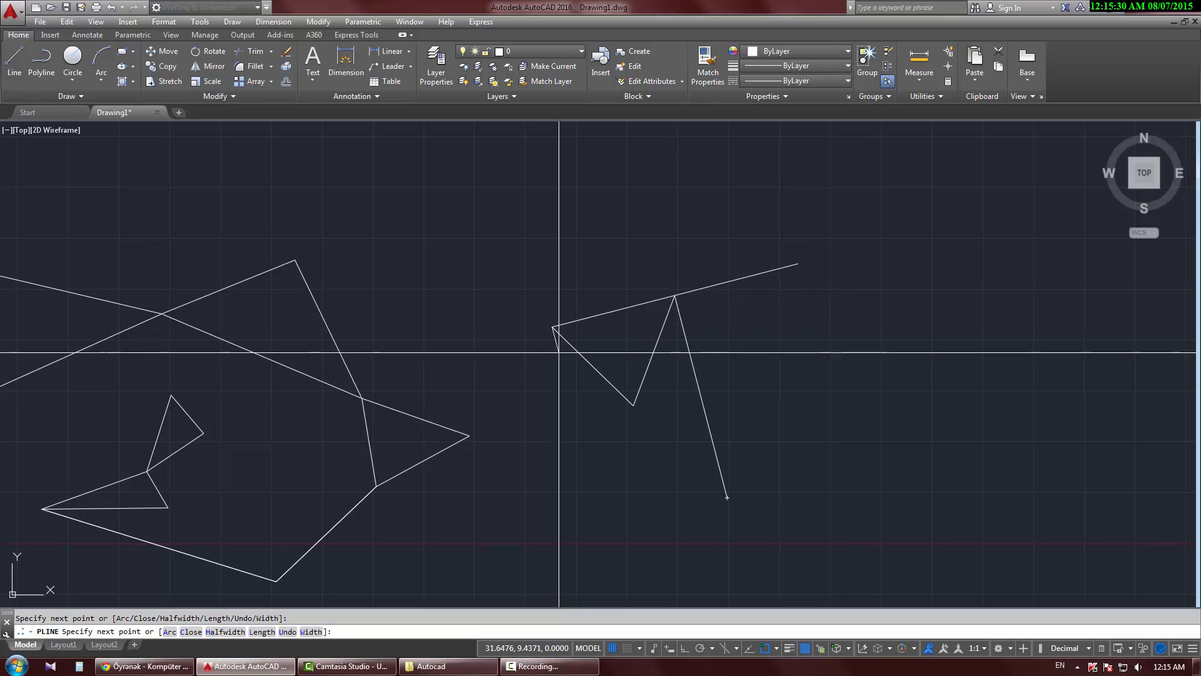
pyautogui.click(530, 426)
pyautogui.click(592, 367)
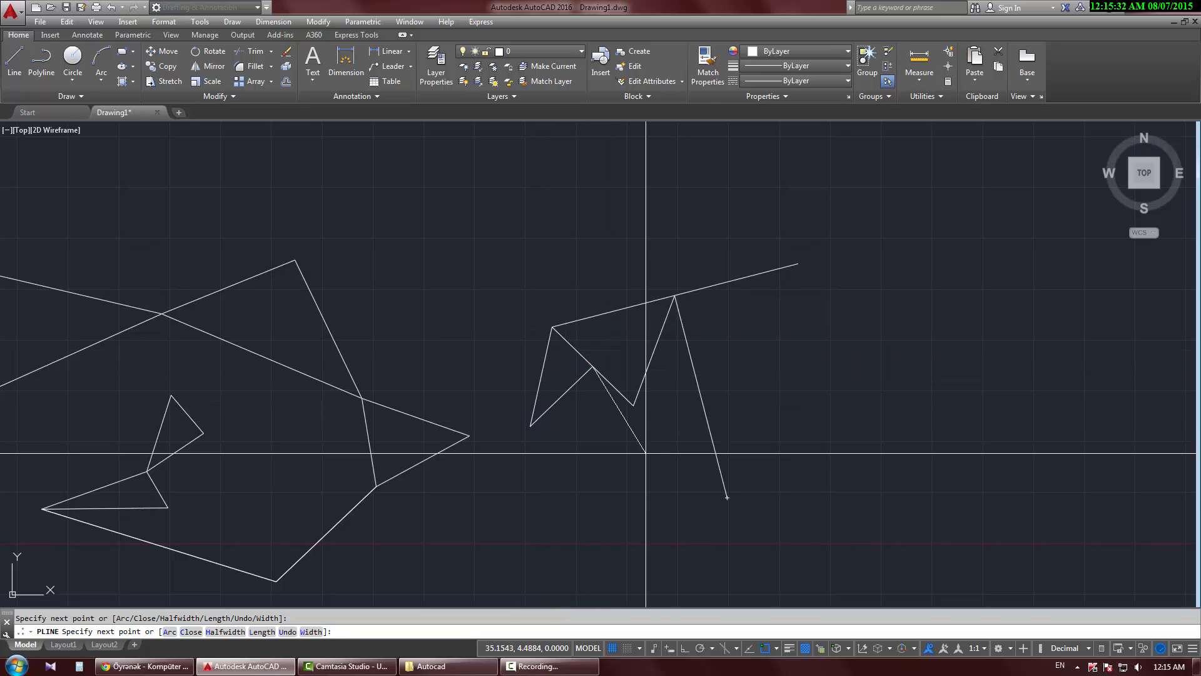
# Step: Snap the polyline to its first and second pieces' midpoints, the large outline's upper-right edge midpoint and its own lower vertex, and finish it
pyautogui.click(695, 402)
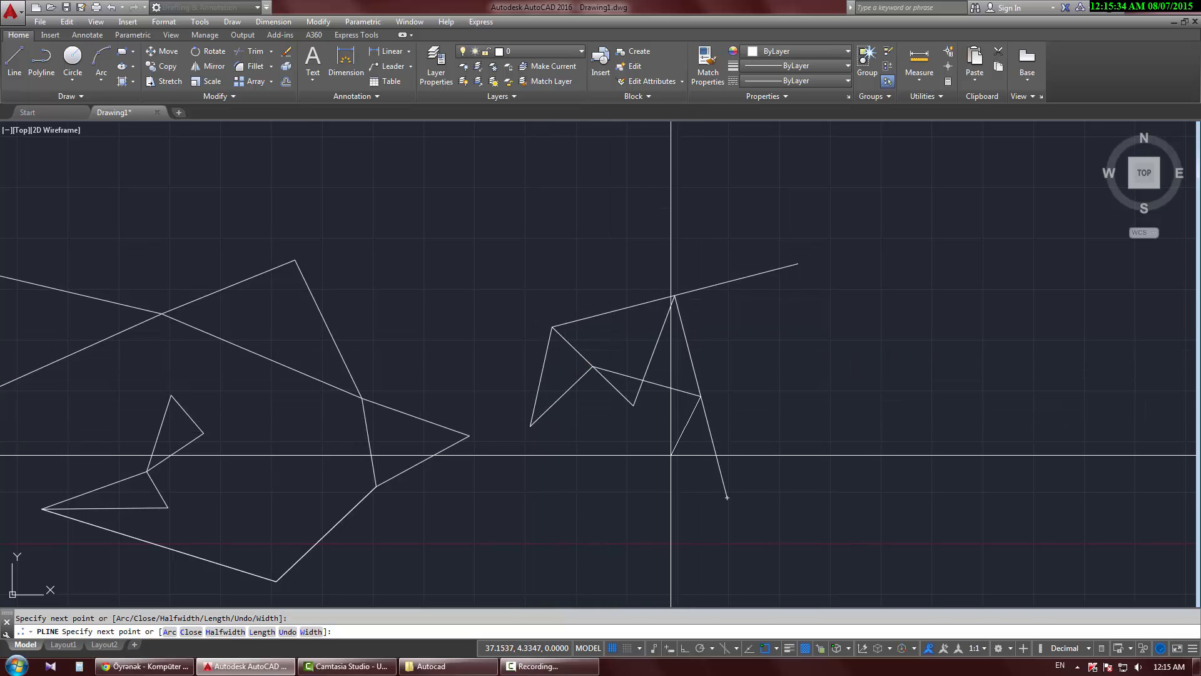
pyautogui.click(648, 368)
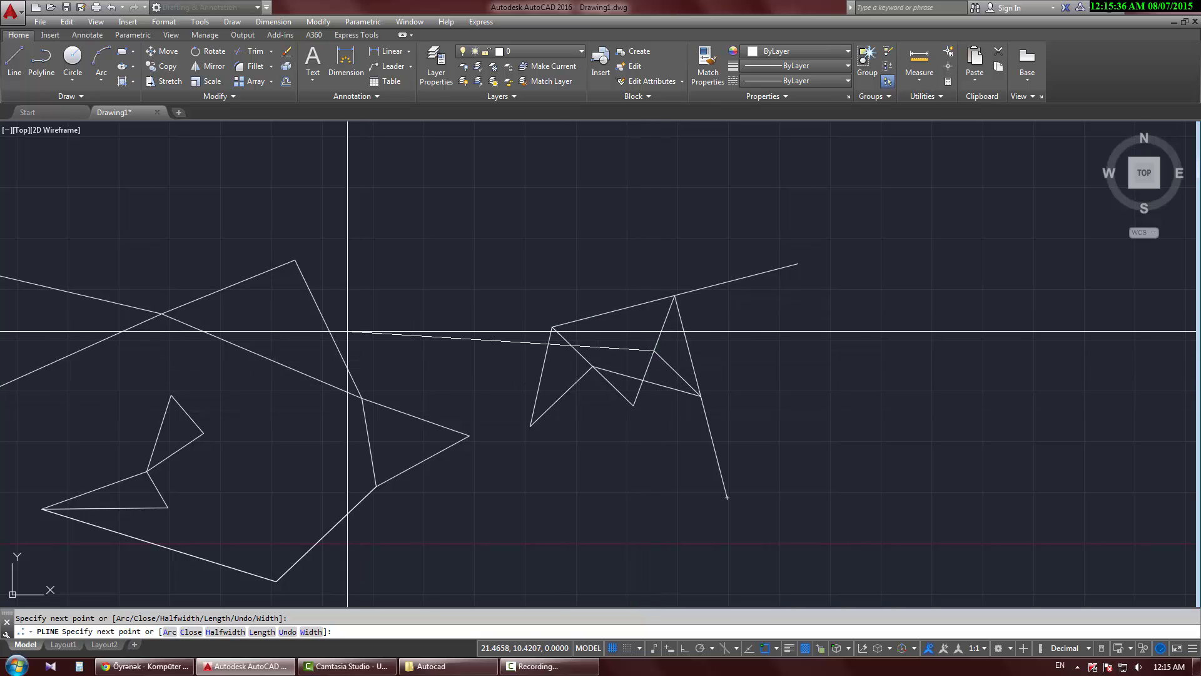
pyautogui.click(330, 330)
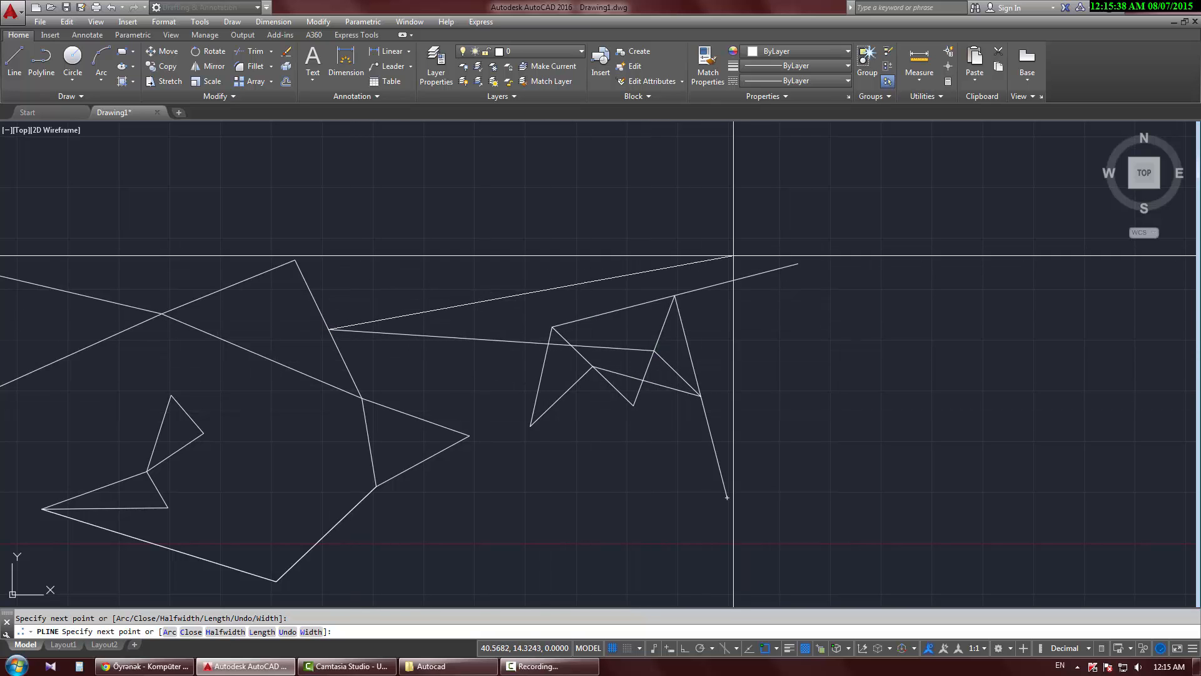
pyautogui.click(624, 408)
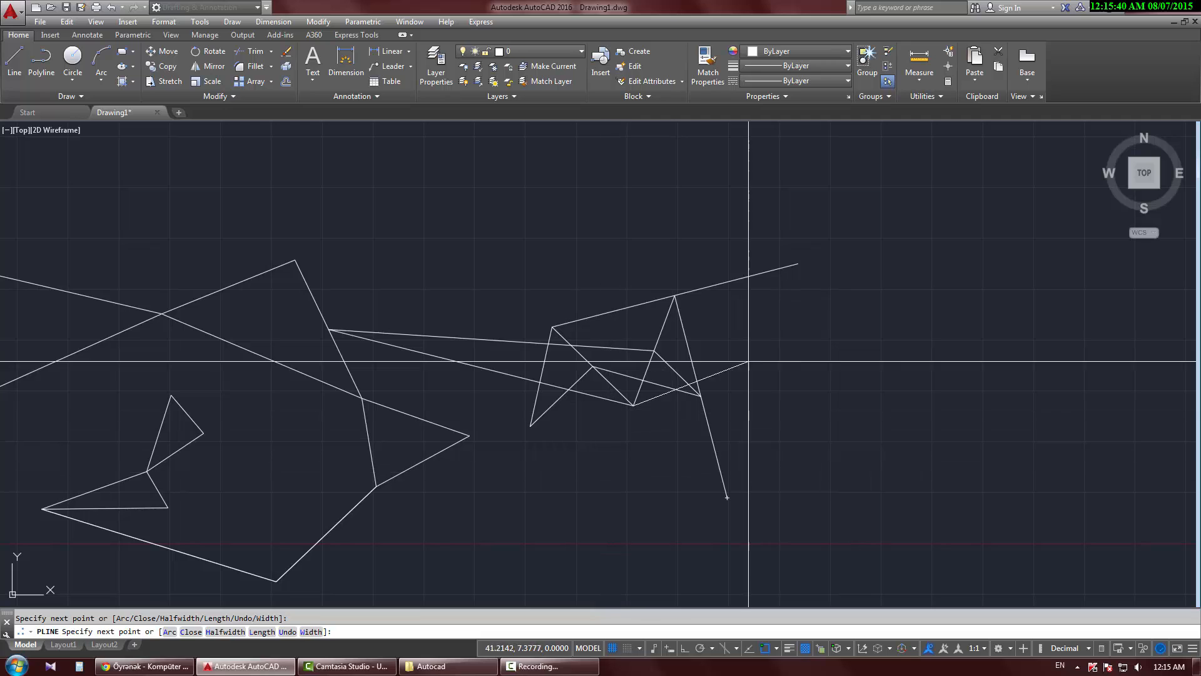
pyautogui.rightClick(615, 219)
pyautogui.click(629, 231)
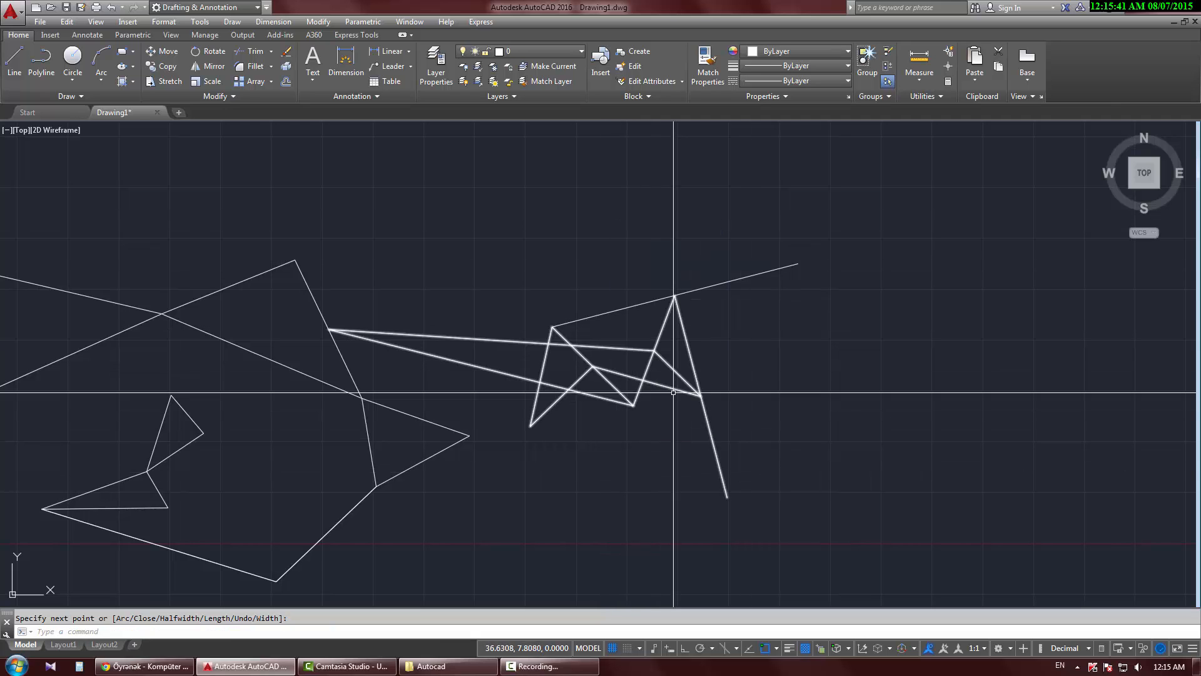
# Step: Check the object snap modes and draw a circle to the right of the single-segment polyline
pyautogui.click(777, 649)
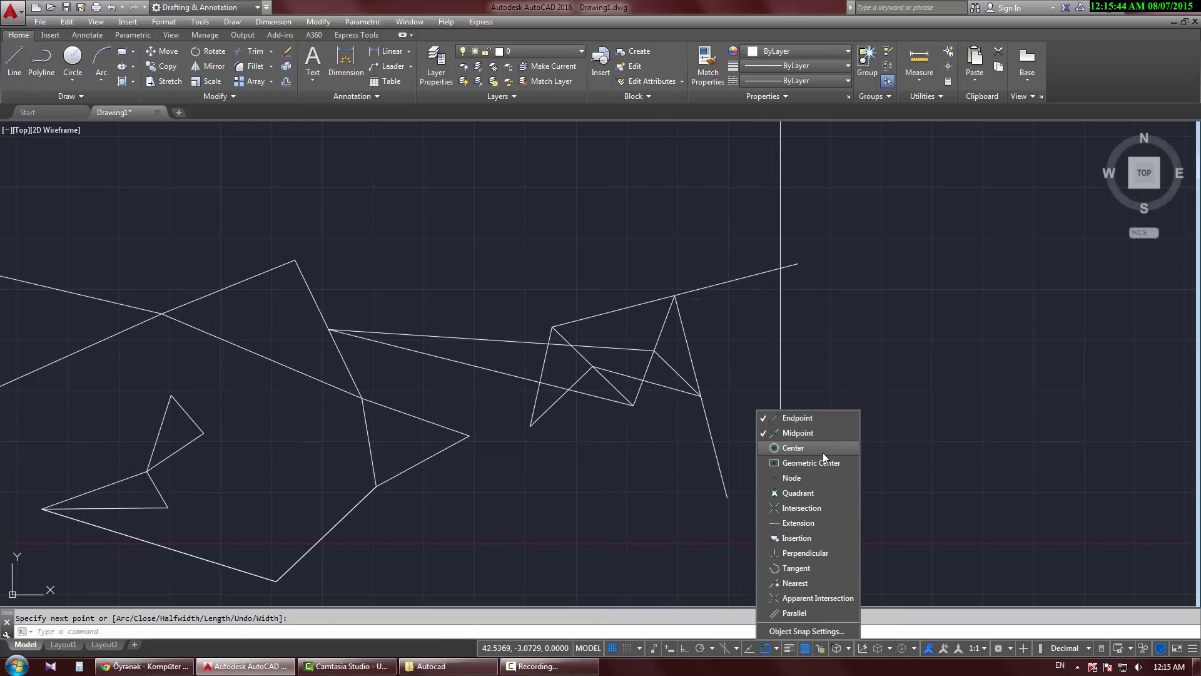
pyautogui.click(76, 60)
pyautogui.click(925, 288)
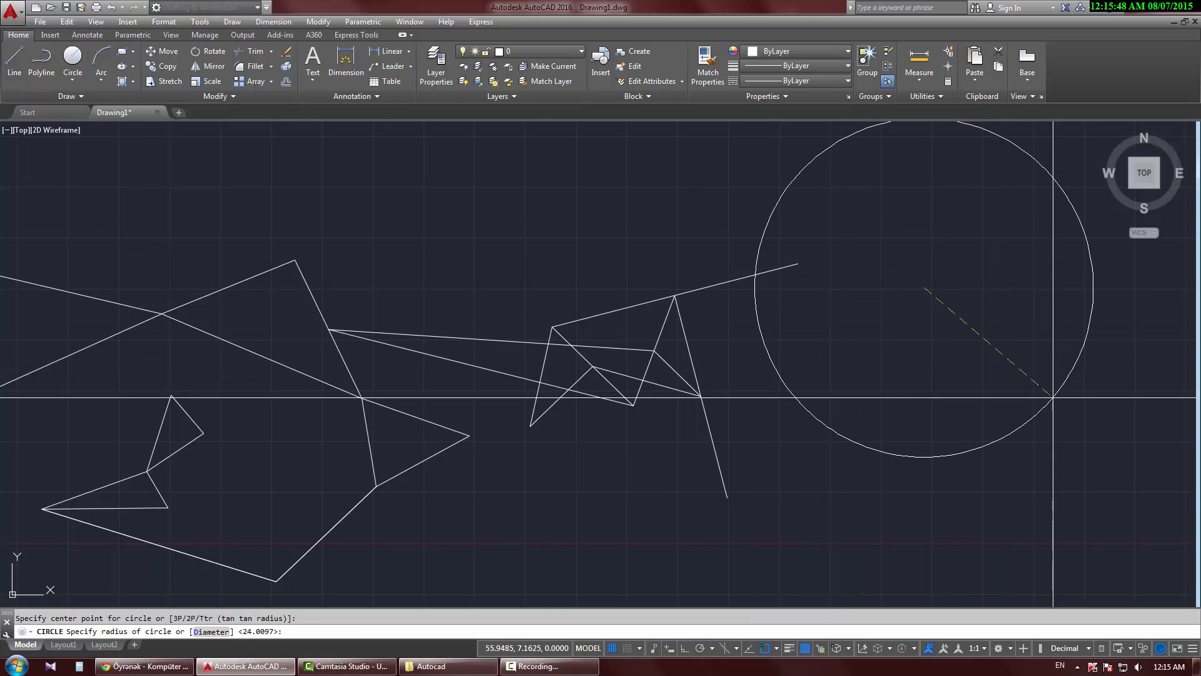
pyautogui.click(993, 331)
pyautogui.press('Escape')
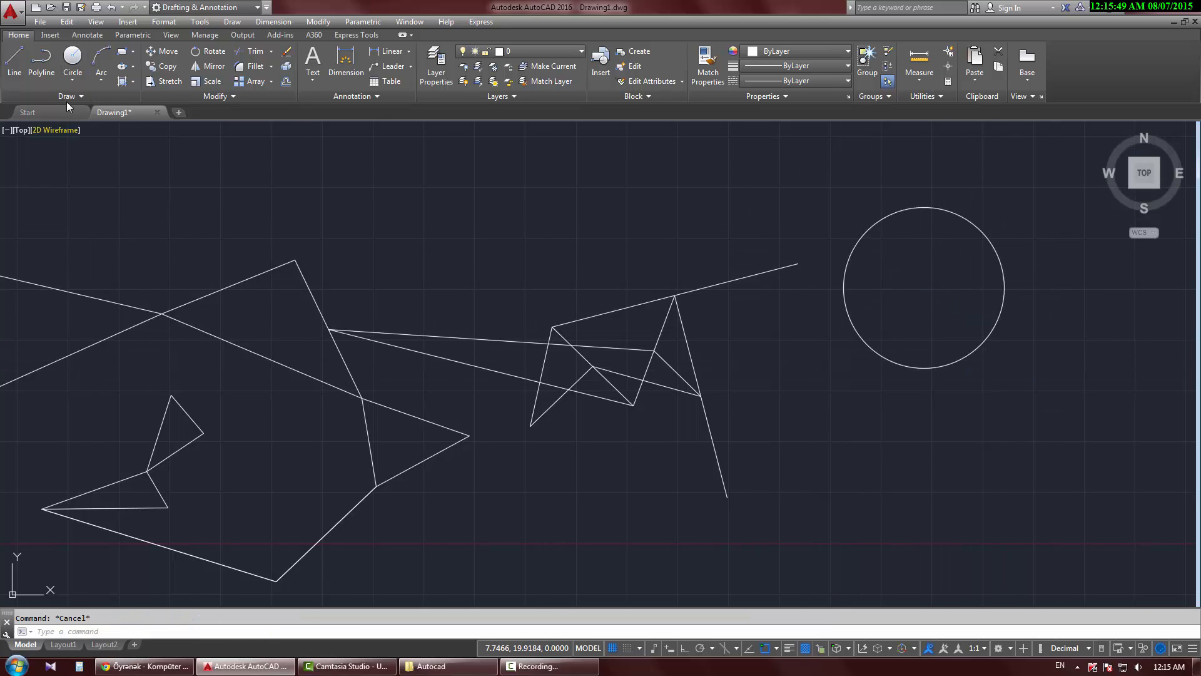
# Step: Start a polyline at a free point below and left of the circle, and enable the Center object snap
pyautogui.click(42, 66)
pyautogui.click(827, 513)
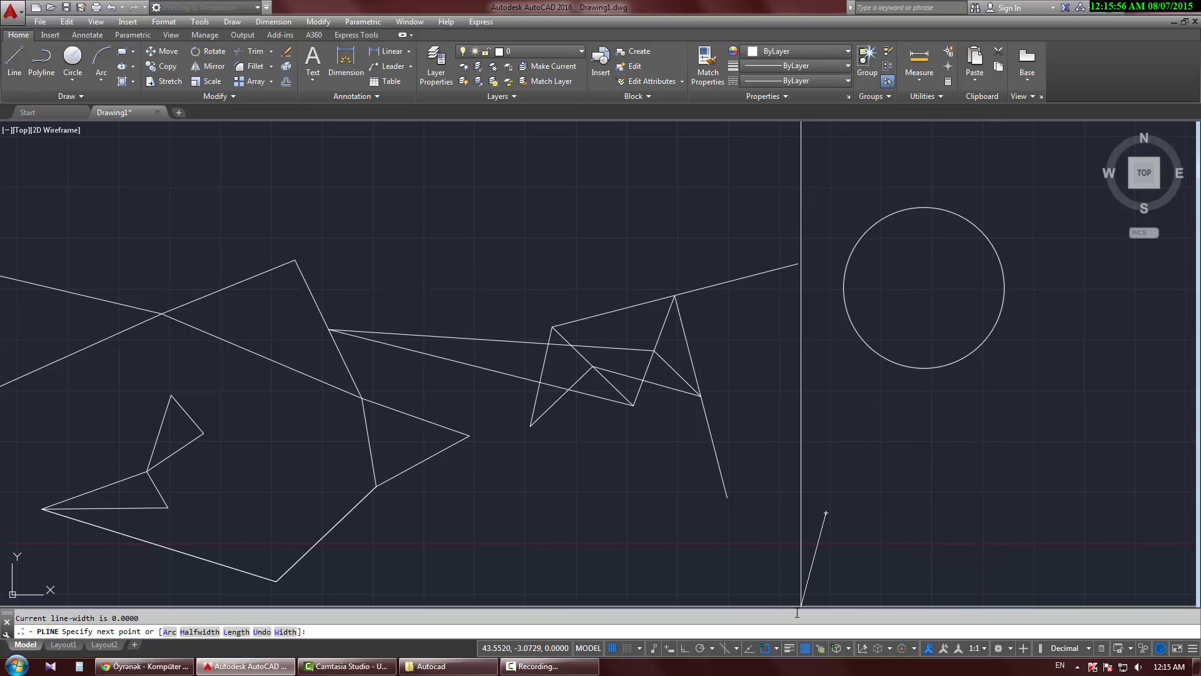
pyautogui.click(779, 649)
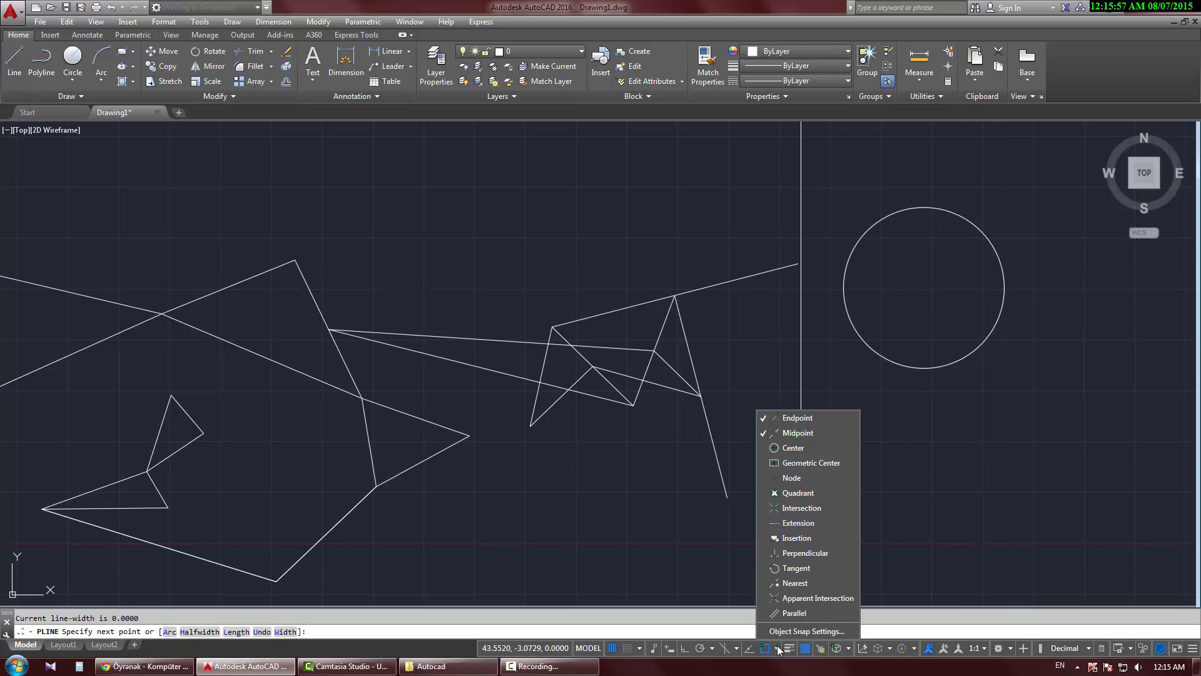
pyautogui.click(787, 448)
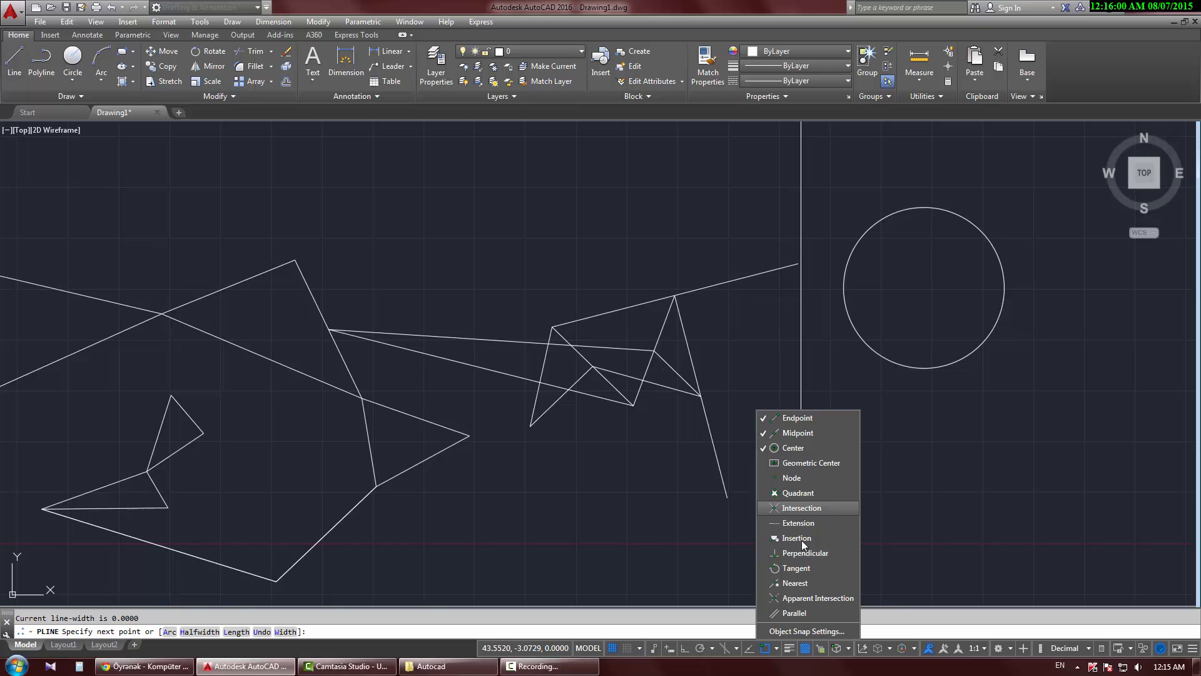
pyautogui.click(776, 648)
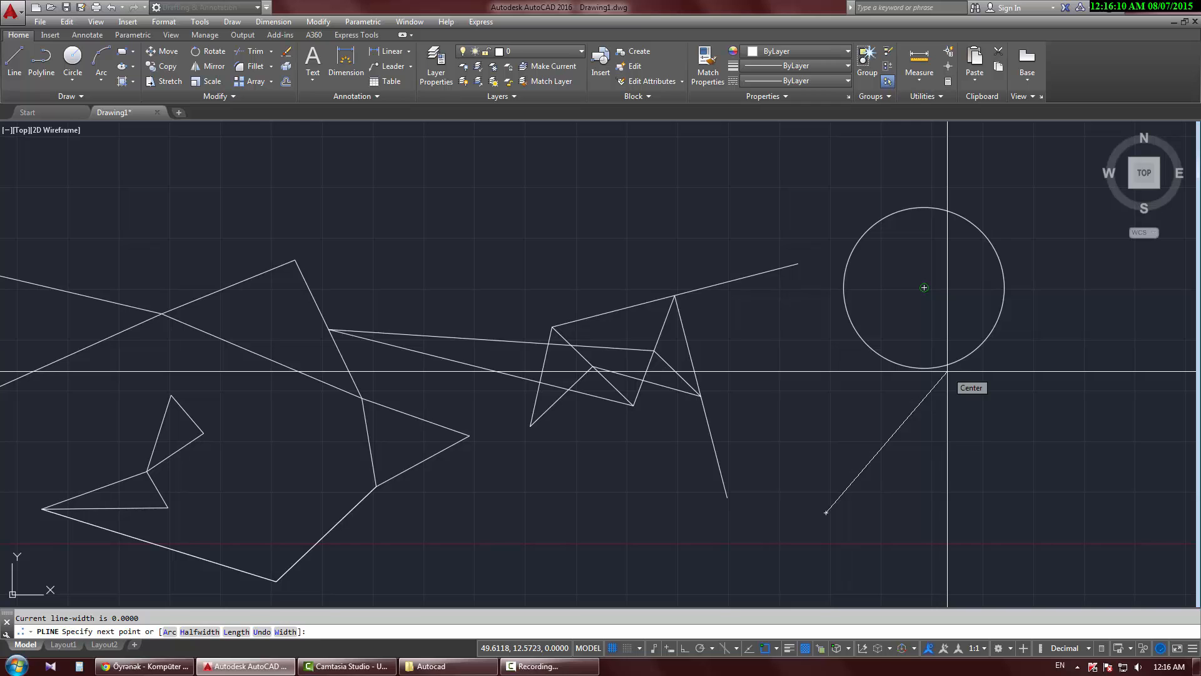
# Step: Snap the polyline's next point to the circle's center and finish it
pyautogui.click(948, 371)
pyautogui.rightClick(1003, 403)
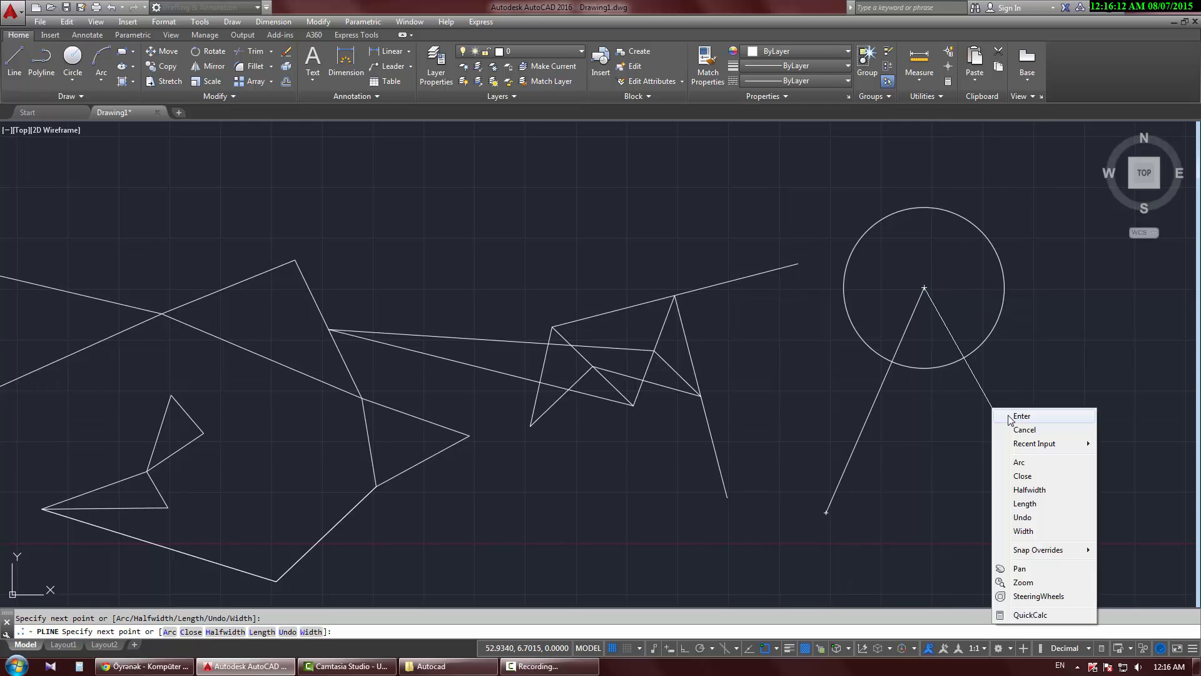
pyautogui.click(1007, 416)
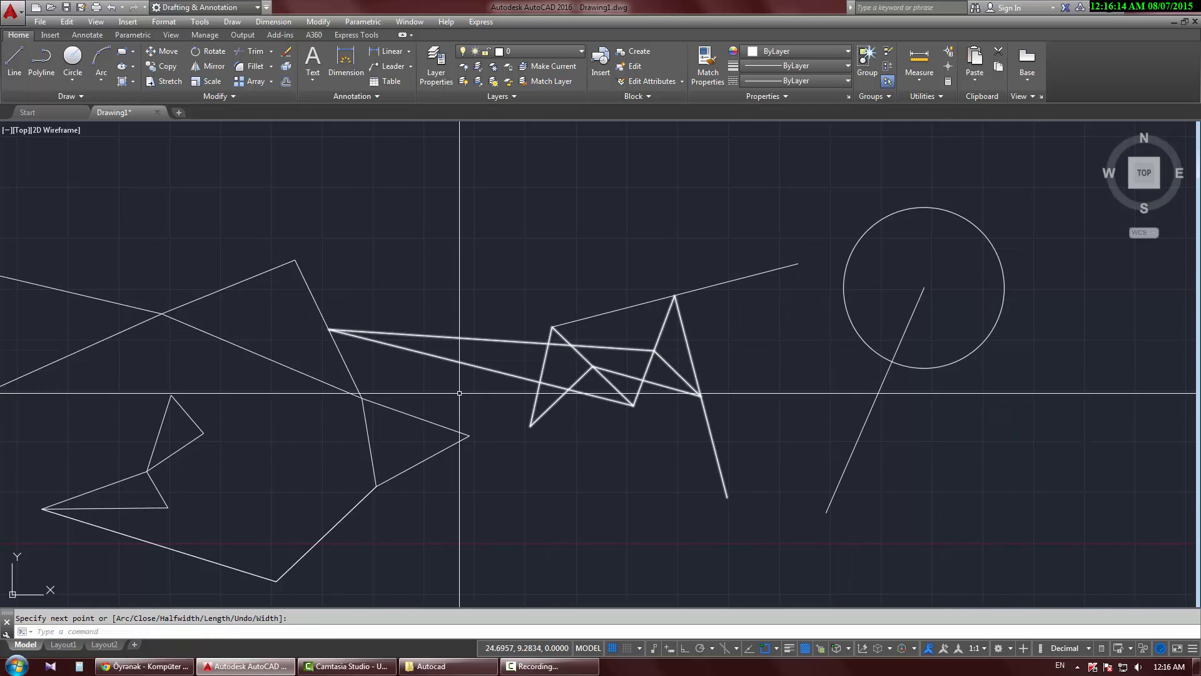
pyautogui.click(776, 648)
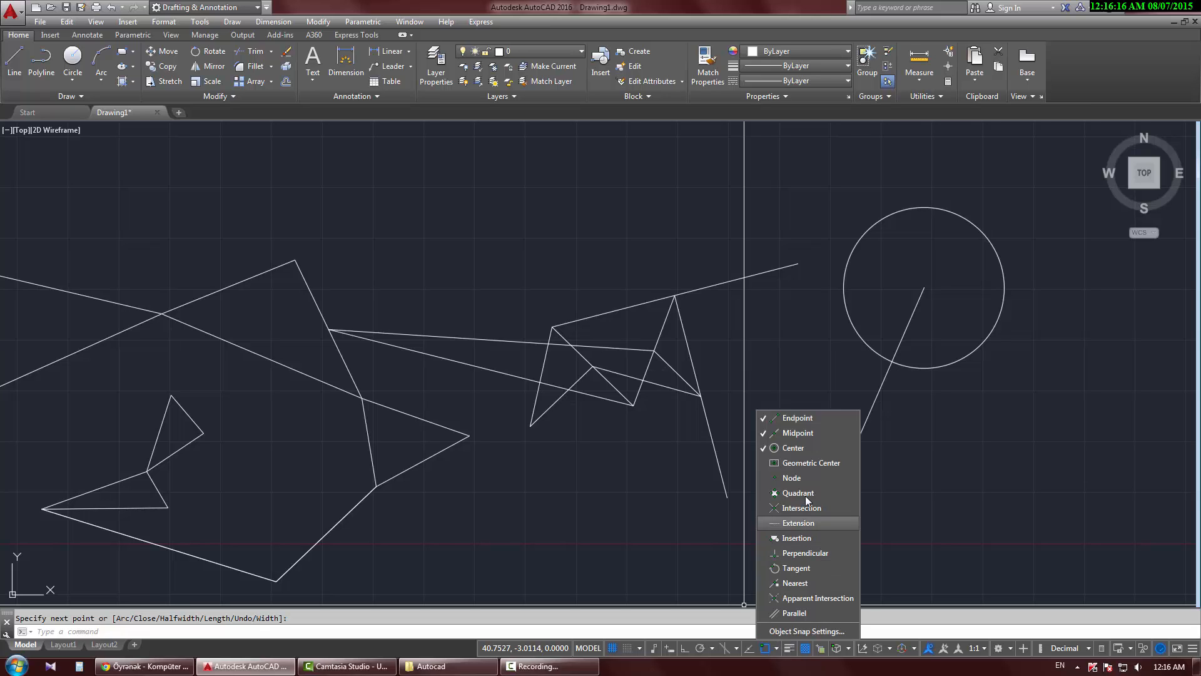
pyautogui.click(556, 13)
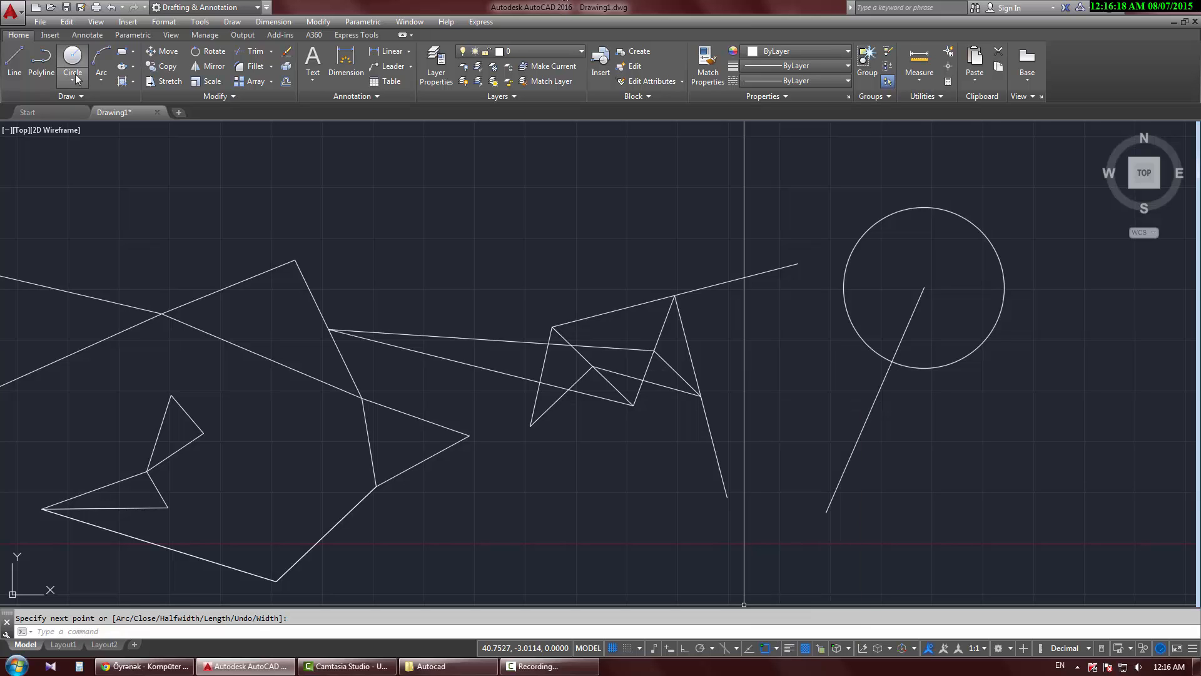
# Step: Start an irregular polyline above the existing figures, running right, down past the circle's right side and back to above the circle
pyautogui.click(42, 63)
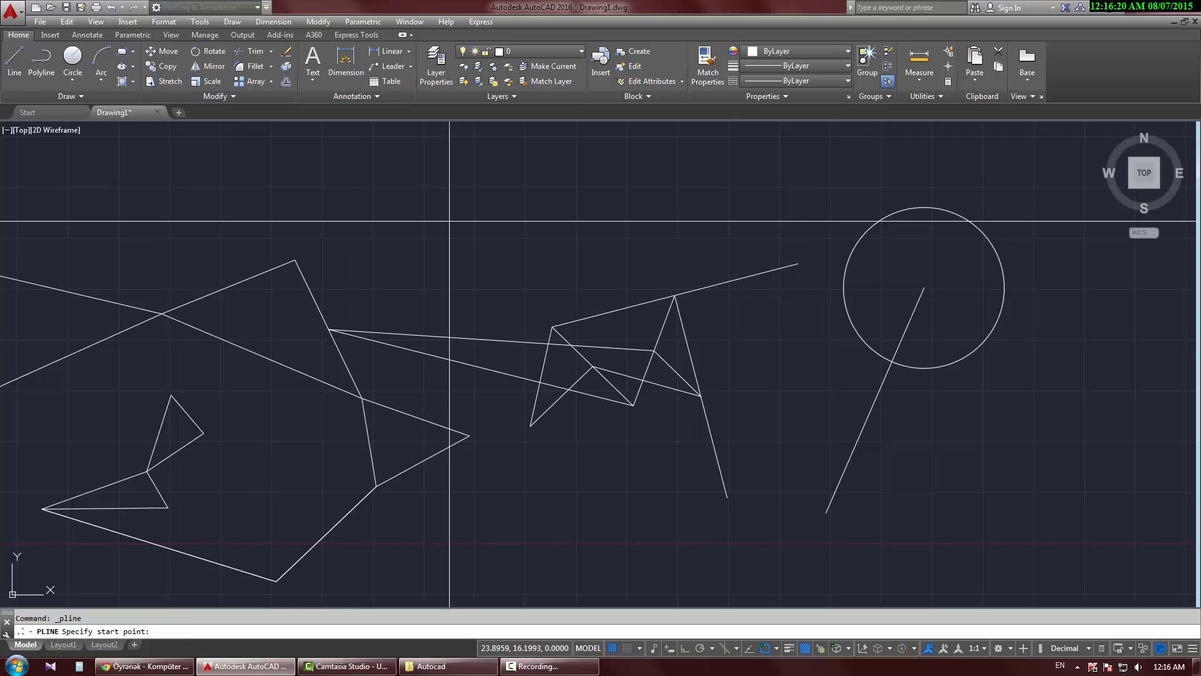
pyautogui.scroll(-2, 391, 314)
pyautogui.moveTo(467, 308); pyautogui.dragTo(419, 387, button='middle')
pyautogui.click(435, 288)
pyautogui.click(473, 180)
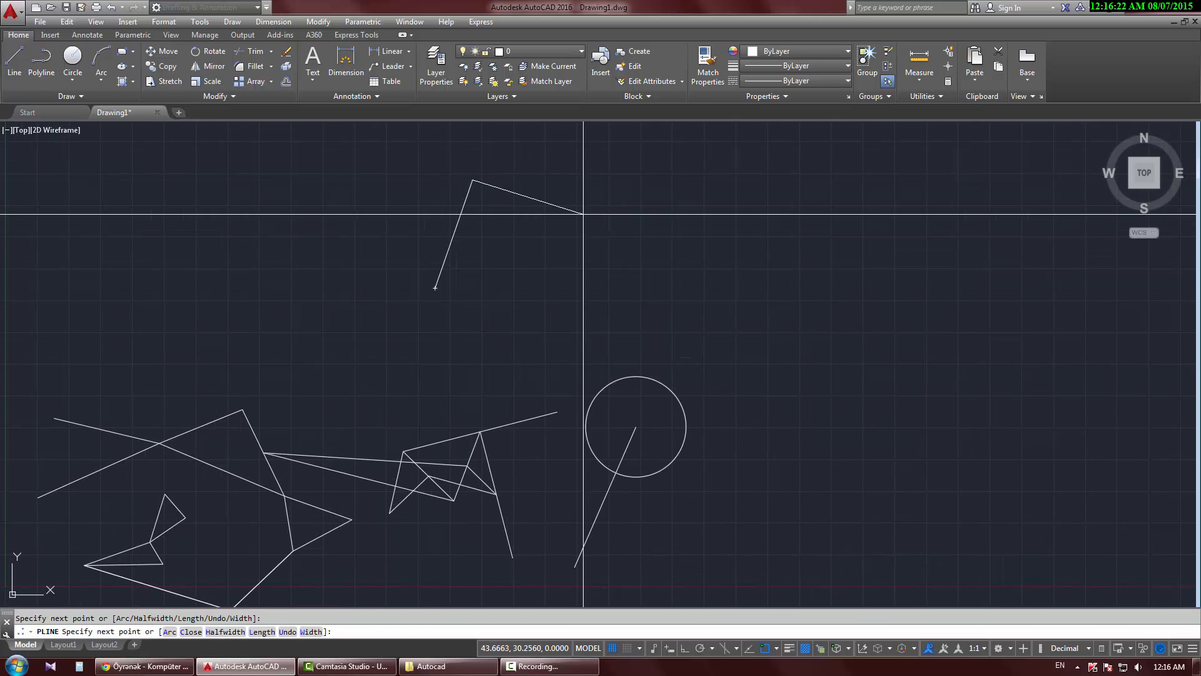
pyautogui.click(596, 220)
pyautogui.click(686, 173)
pyautogui.click(819, 196)
pyautogui.click(926, 257)
pyautogui.click(901, 350)
pyautogui.click(979, 428)
pyautogui.click(942, 474)
pyautogui.click(849, 455)
pyautogui.click(758, 382)
pyautogui.click(746, 331)
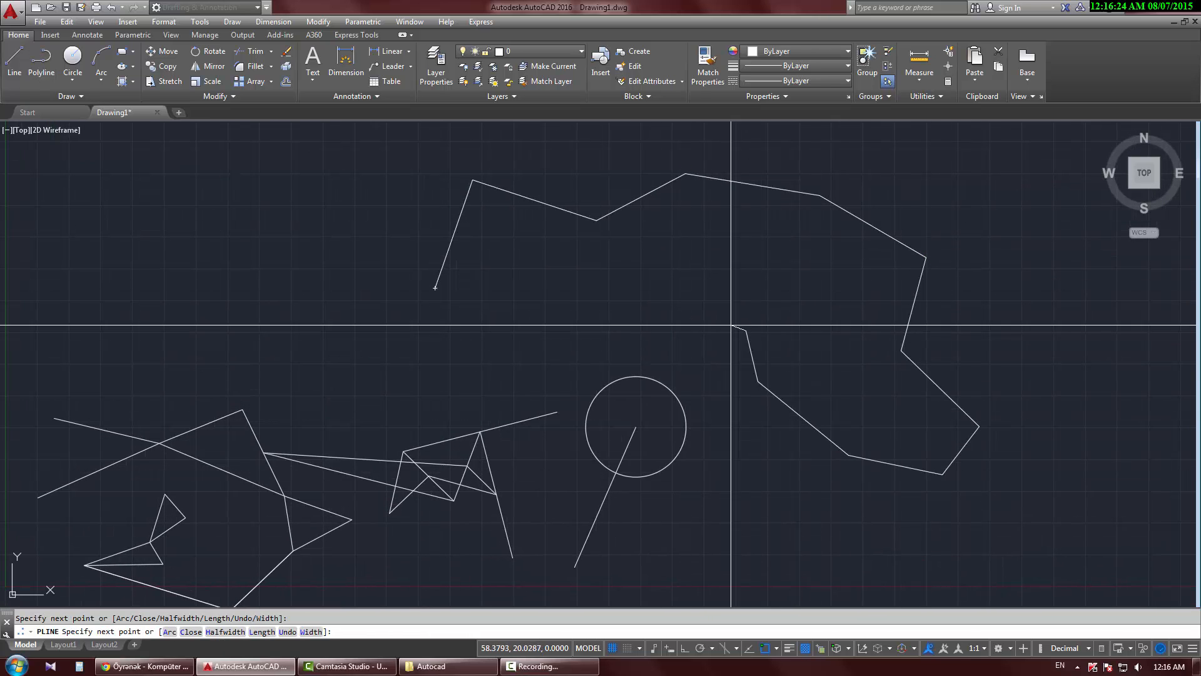
# Step: Continue the irregular polyline left over the circle and the older figures, rising to a far corner above the leftmost figure
pyautogui.click(384, 338)
pyautogui.click(292, 341)
pyautogui.click(241, 254)
pyautogui.click(219, 172)
pyautogui.click(72, 150)
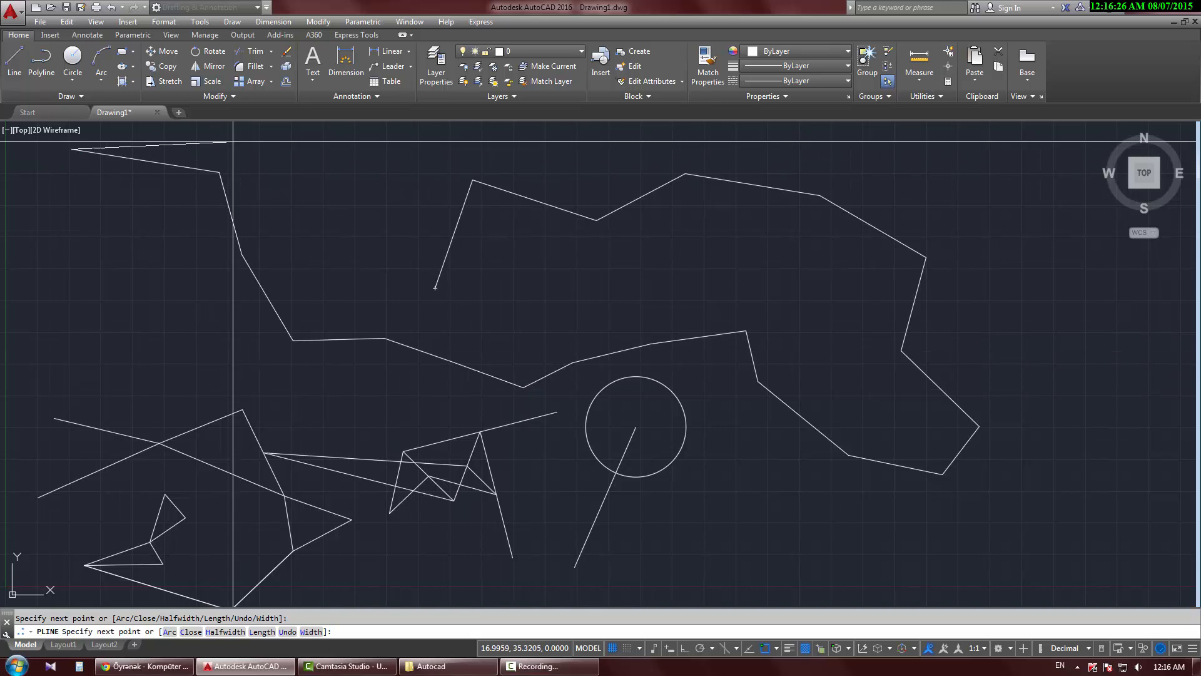
# Step: Run the irregular polyline up, across and back down towards its start point, and finish it with the two ends still open
pyautogui.scroll(-2, 411, 443)
pyautogui.scroll(-2, 326, 312)
pyautogui.click(282, 150)
pyautogui.click(335, 137)
pyautogui.click(398, 159)
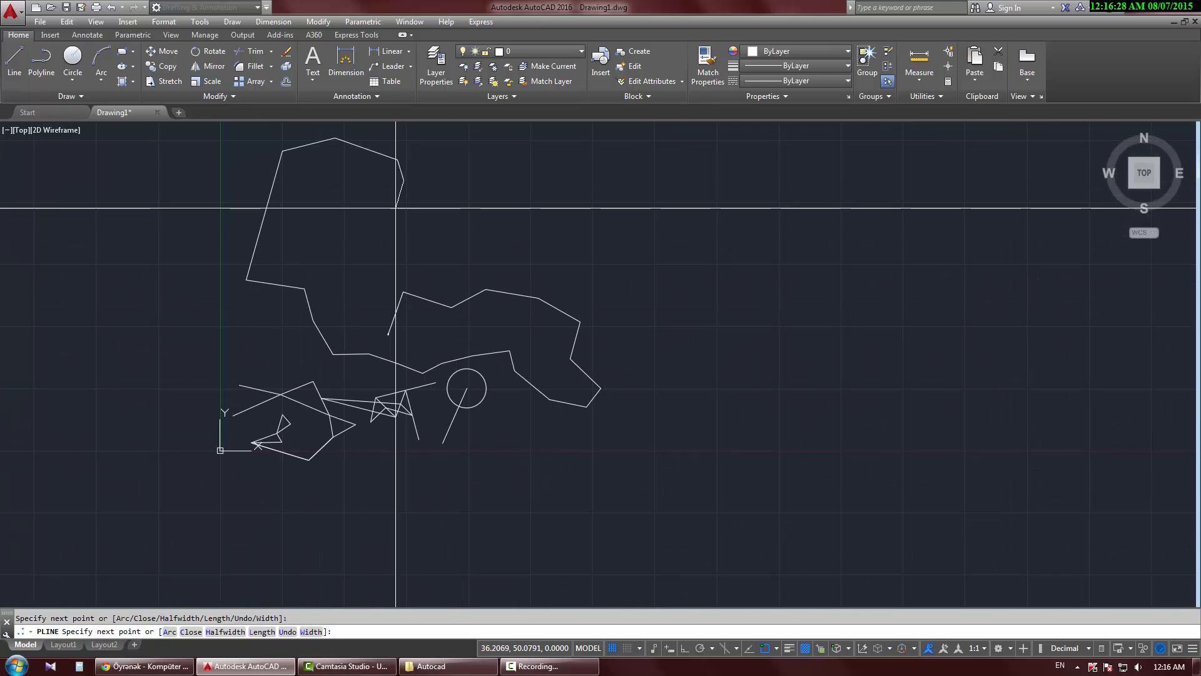
pyautogui.click(404, 180)
pyautogui.click(360, 247)
pyautogui.click(331, 249)
pyautogui.click(331, 297)
pyautogui.rightClick(394, 255)
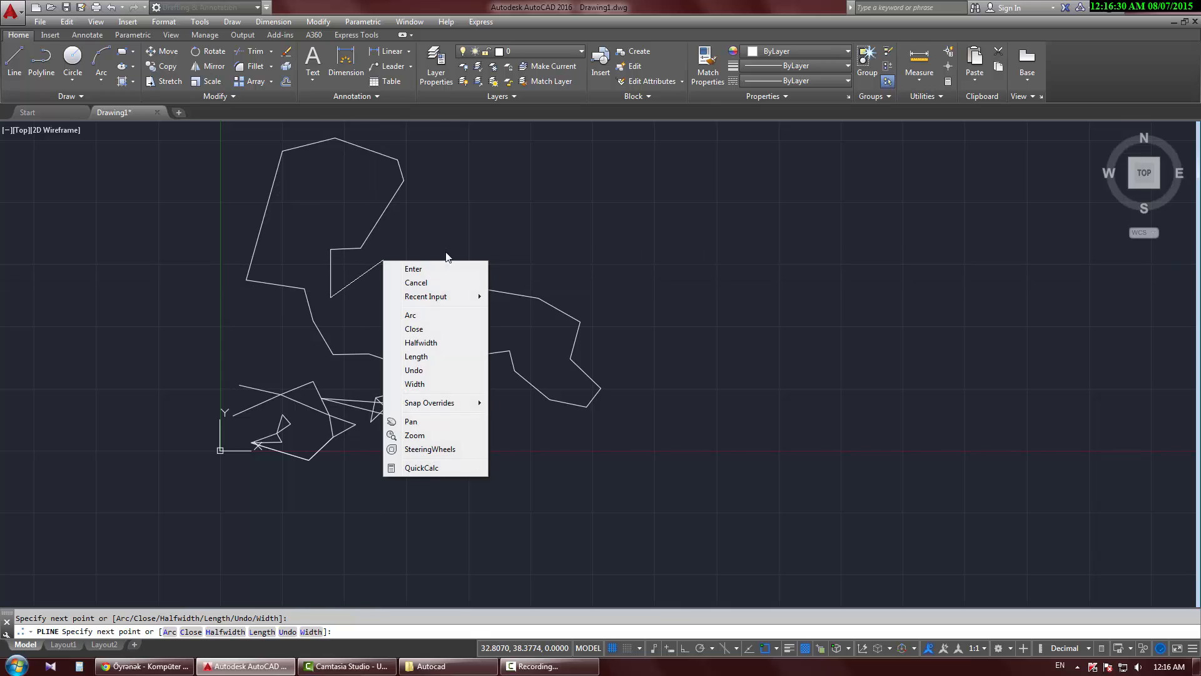
pyautogui.click(413, 269)
# Step: Connect the irregular polyline's two open ends with a polyline snapped to both endpoints
pyautogui.moveTo(452, 273); pyautogui.dragTo(585, 260, button='middle')
pyautogui.scroll(2, 472, 273)
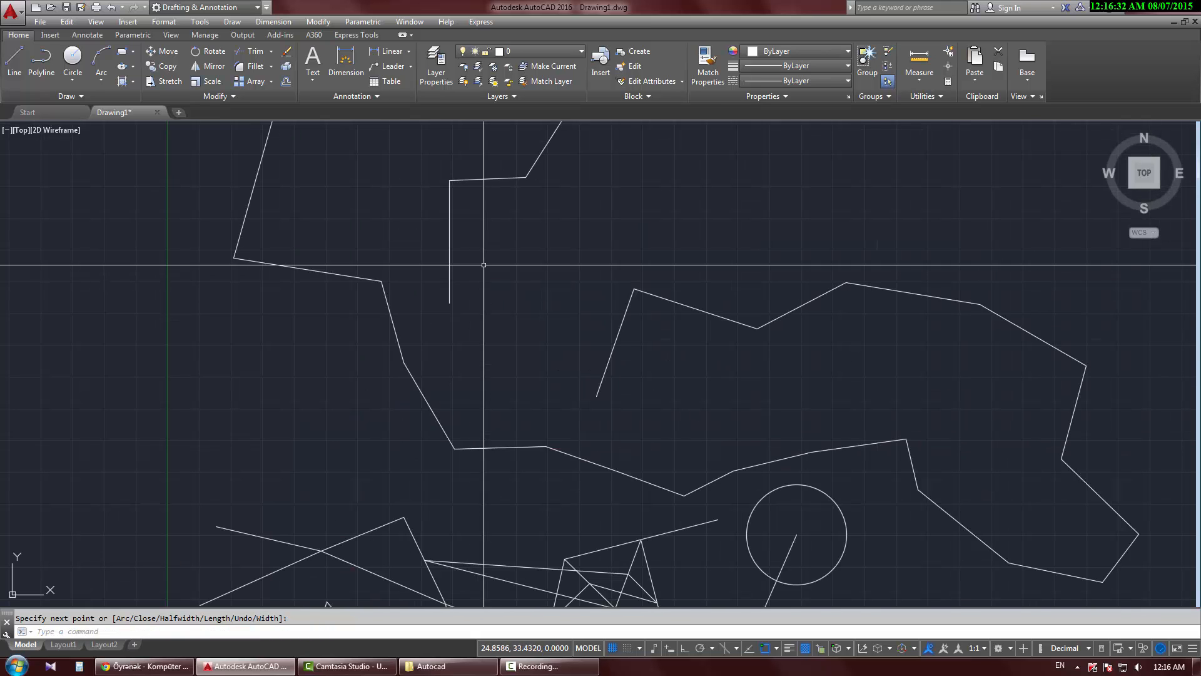
pyautogui.click(484, 265)
pyautogui.click(436, 268)
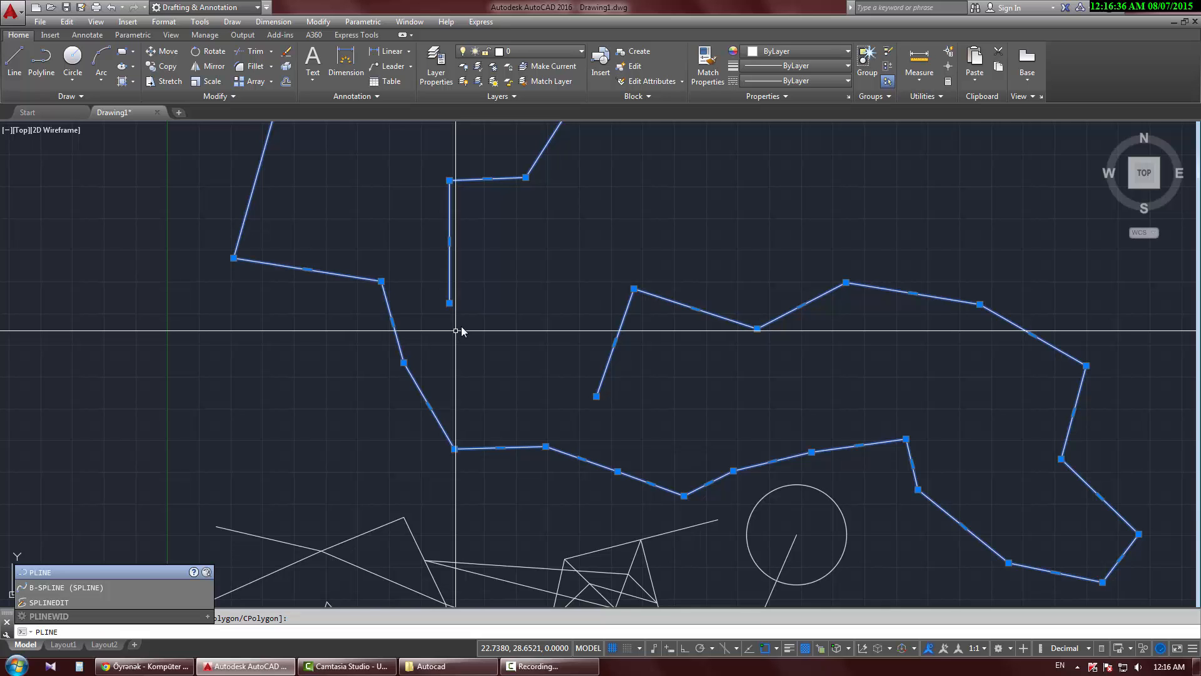
pyautogui.press('Return')
pyautogui.click(449, 304)
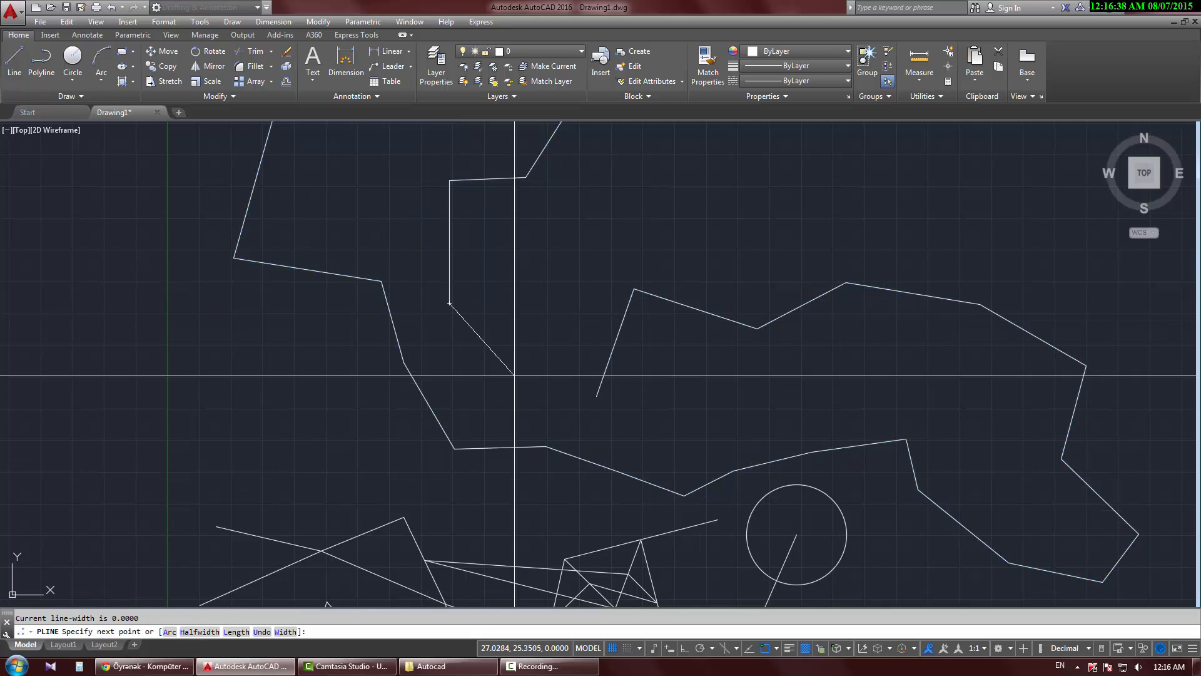
pyautogui.click(595, 396)
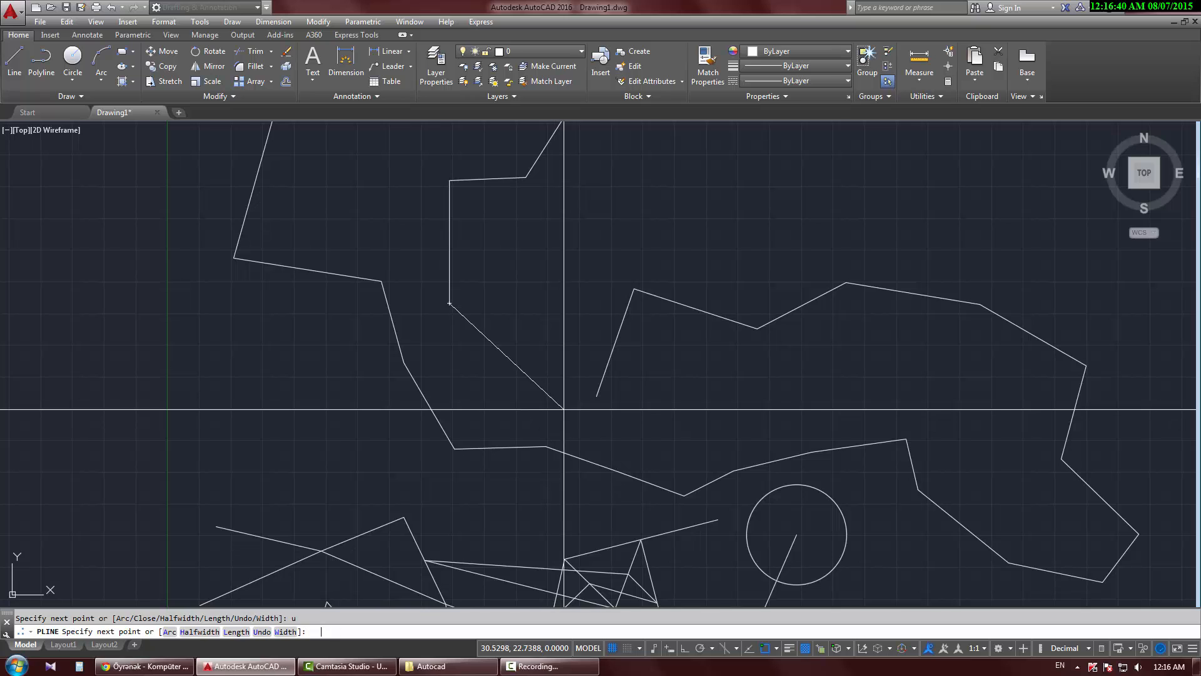
pyautogui.press('Return')
# Step: Select the connecting segment together with the irregular polyline and join them into one closed polyline
pyautogui.click(619, 416)
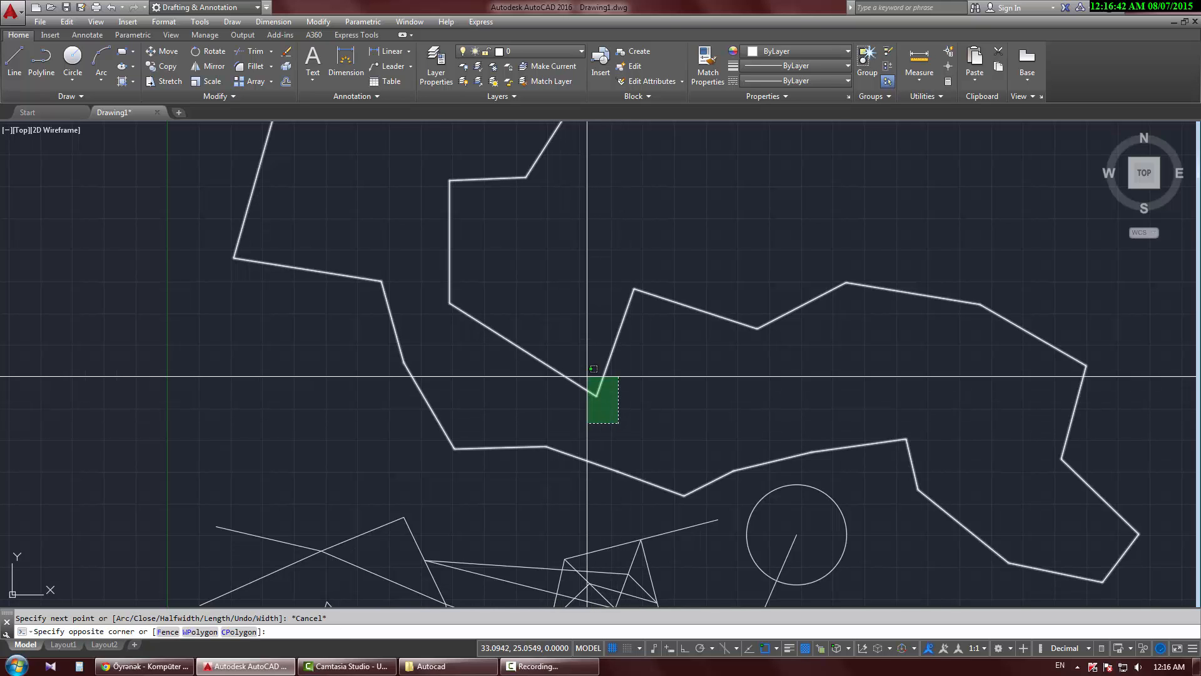
pyautogui.click(588, 378)
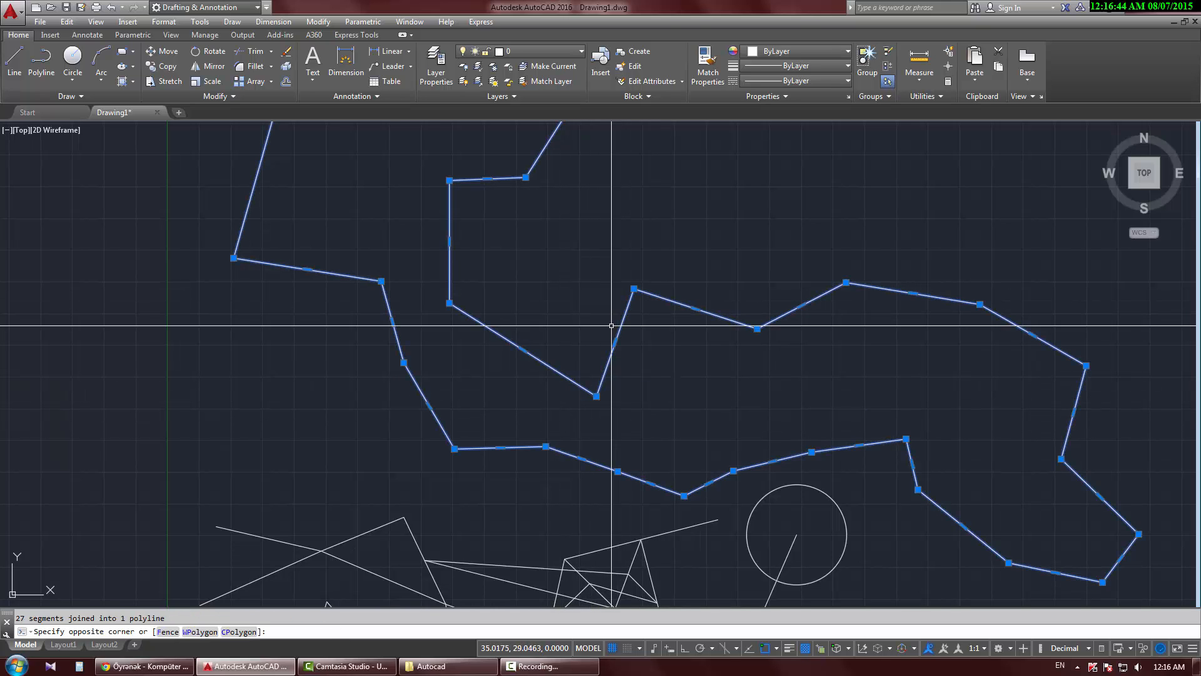
pyautogui.scroll(-1, 482, 300)
pyautogui.press('Escape')
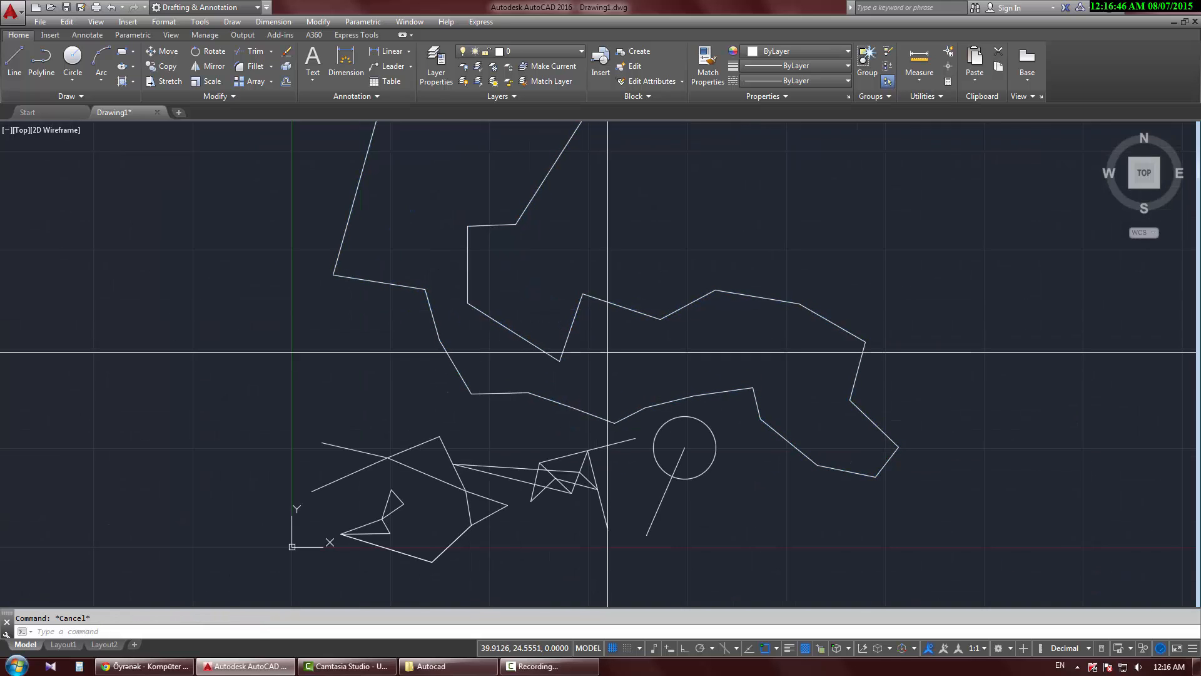
# Step: Select the closed irregular polyline and enable the Geometric Center object snap
pyautogui.click(642, 408)
pyautogui.click(705, 505)
pyautogui.click(776, 649)
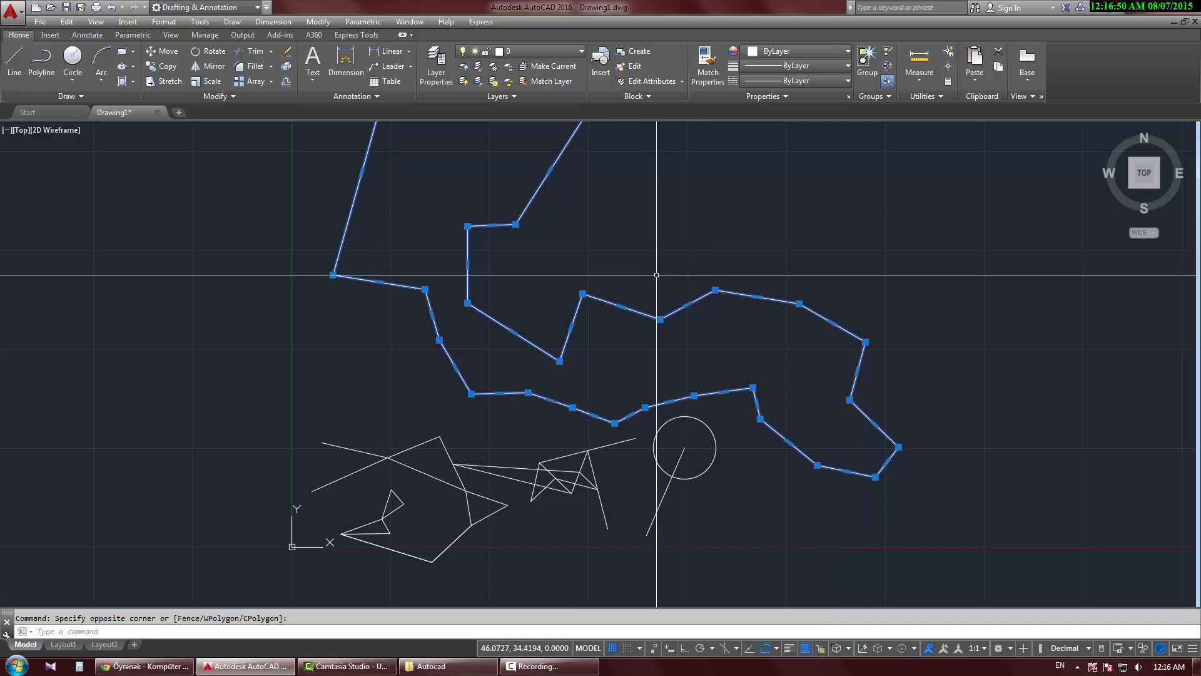
pyautogui.moveTo(656, 263); pyautogui.dragTo(633, 396, button='middle')
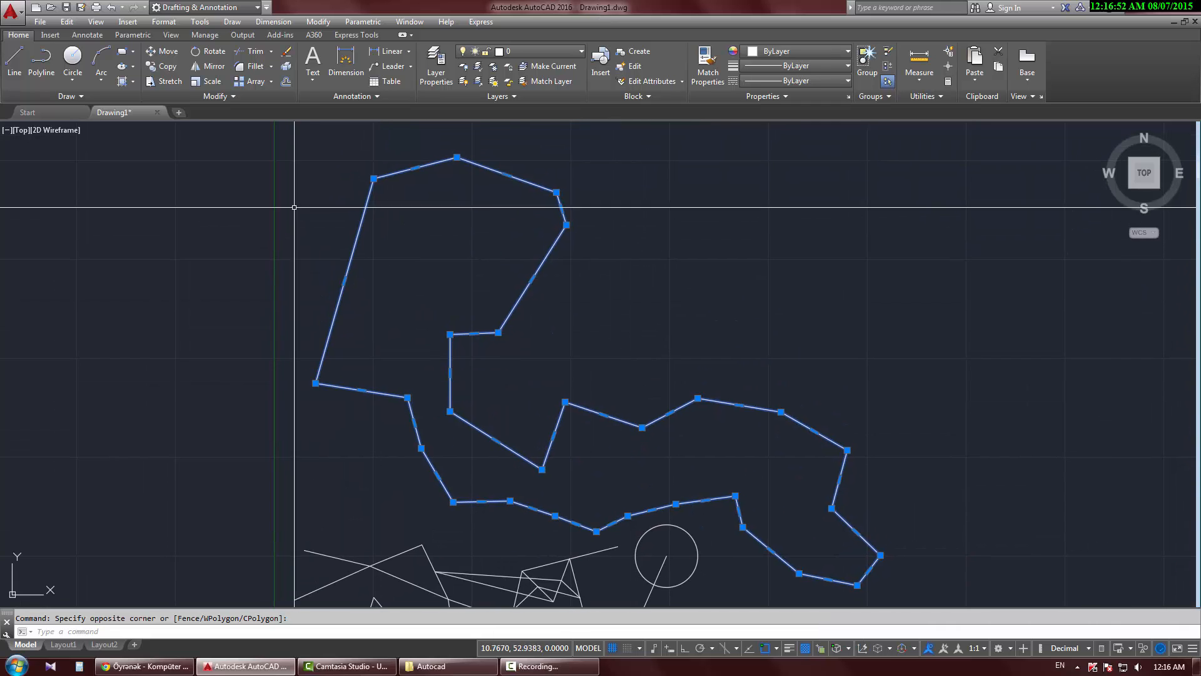
# Step: Draw a single-segment polyline from the closed irregular polyline's geometric center to a free point above and to its right
pyautogui.click(41, 61)
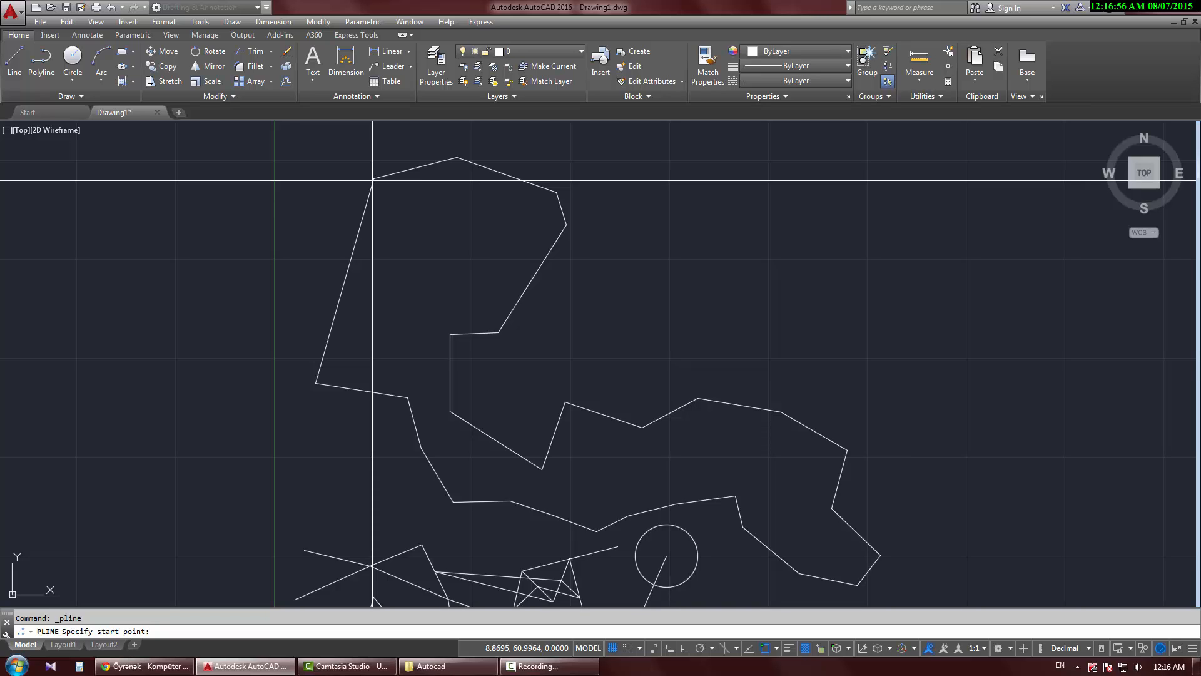
pyautogui.click(557, 380)
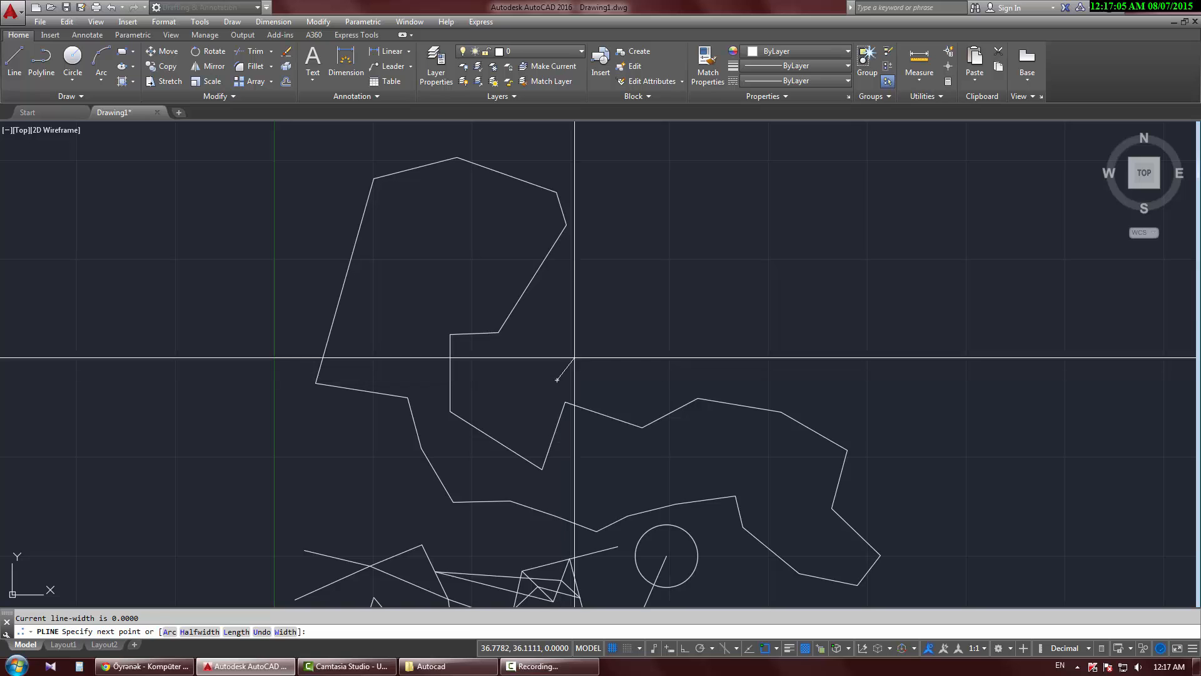
pyautogui.click(710, 254)
pyautogui.rightClick(723, 326)
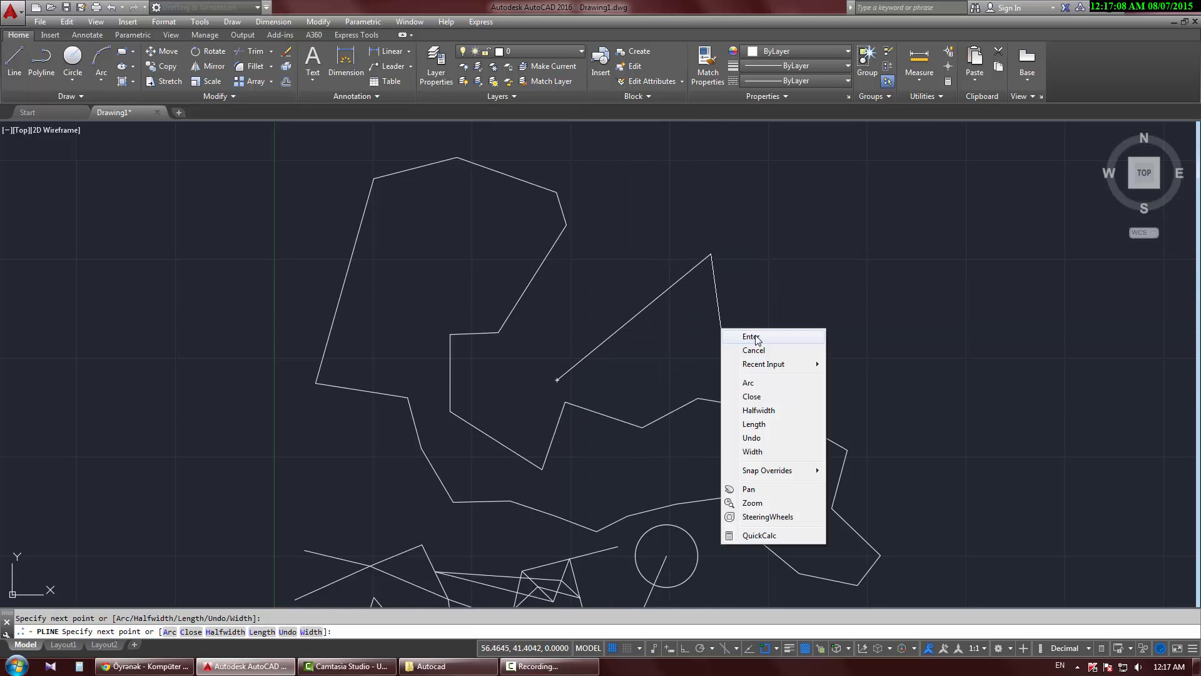
pyautogui.click(753, 336)
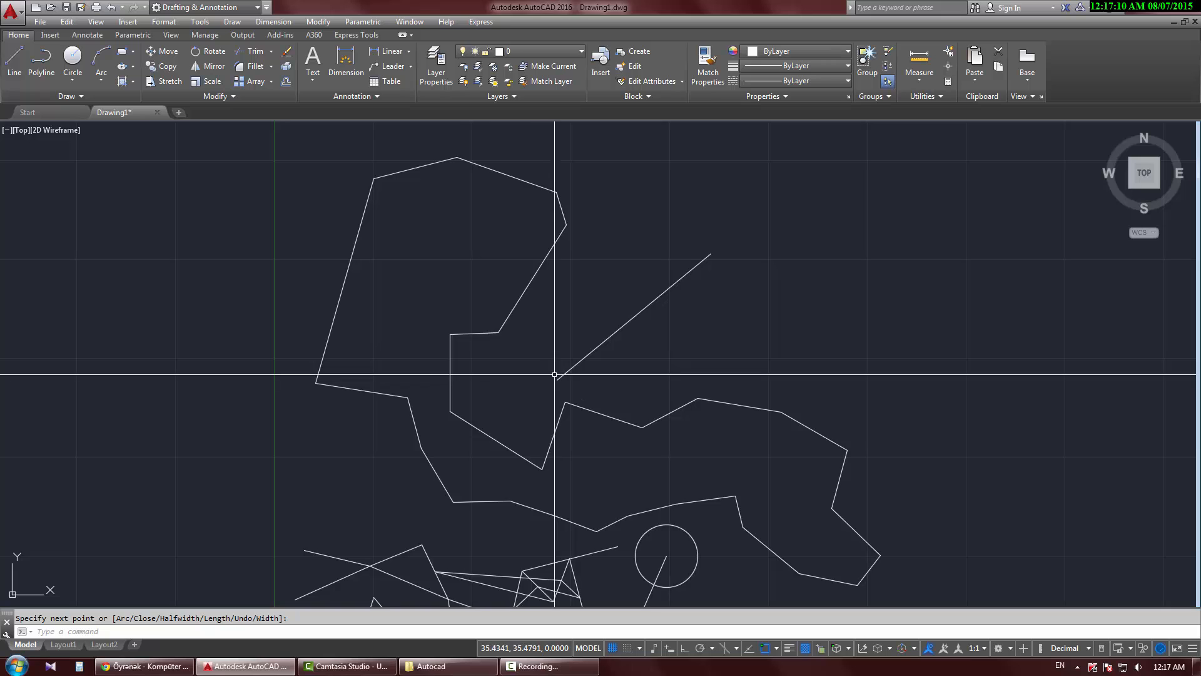
# Step: Draw a small circle centered on the start of the new segment, at the closed polyline's geometric center
pyautogui.click(72, 60)
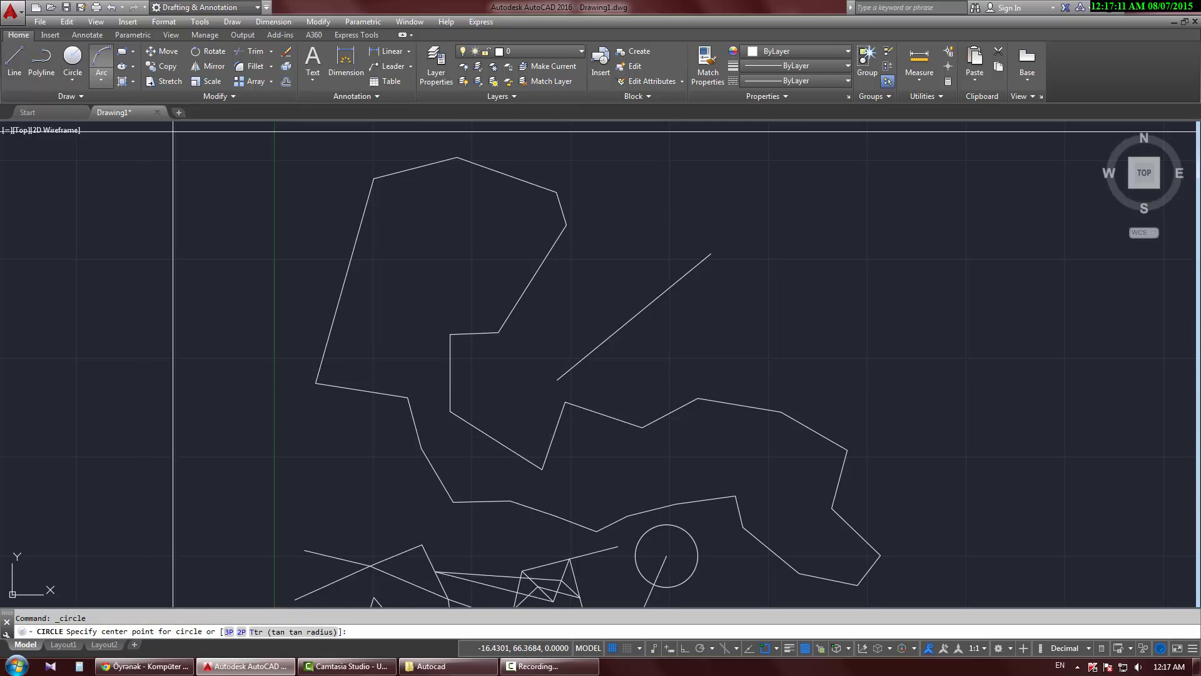
pyautogui.click(557, 380)
pyautogui.click(563, 388)
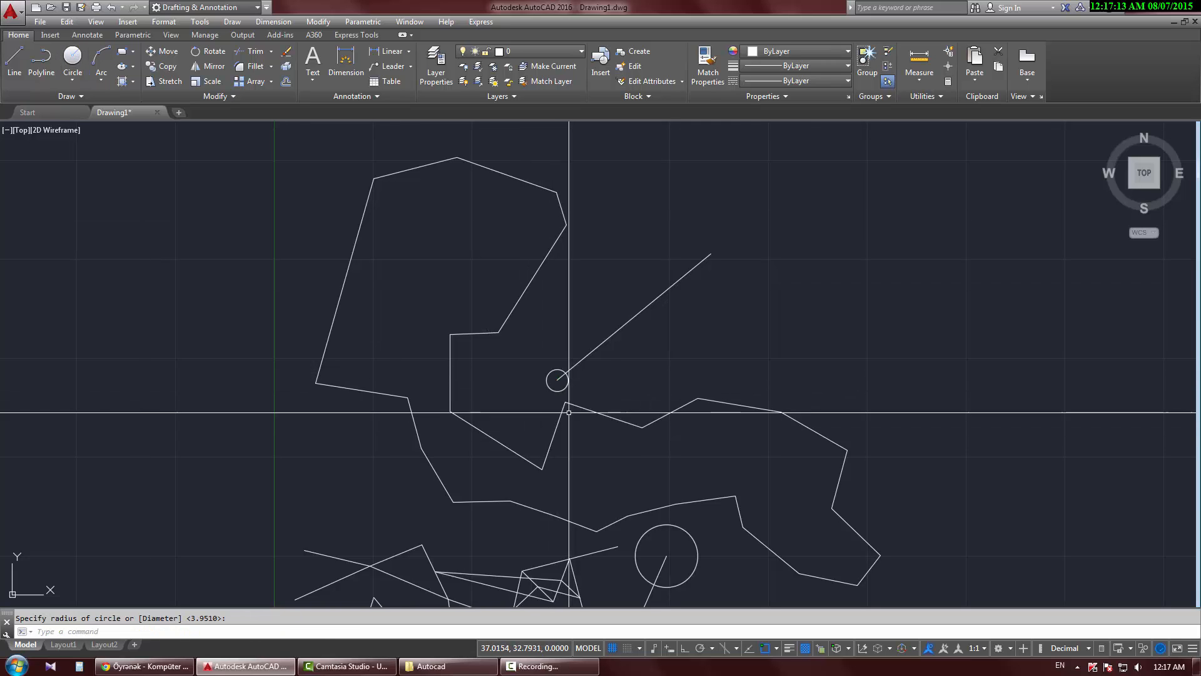
# Step: Check the object snap modes and place eight scattered points to the right of the closed irregular polyline
pyautogui.click(776, 646)
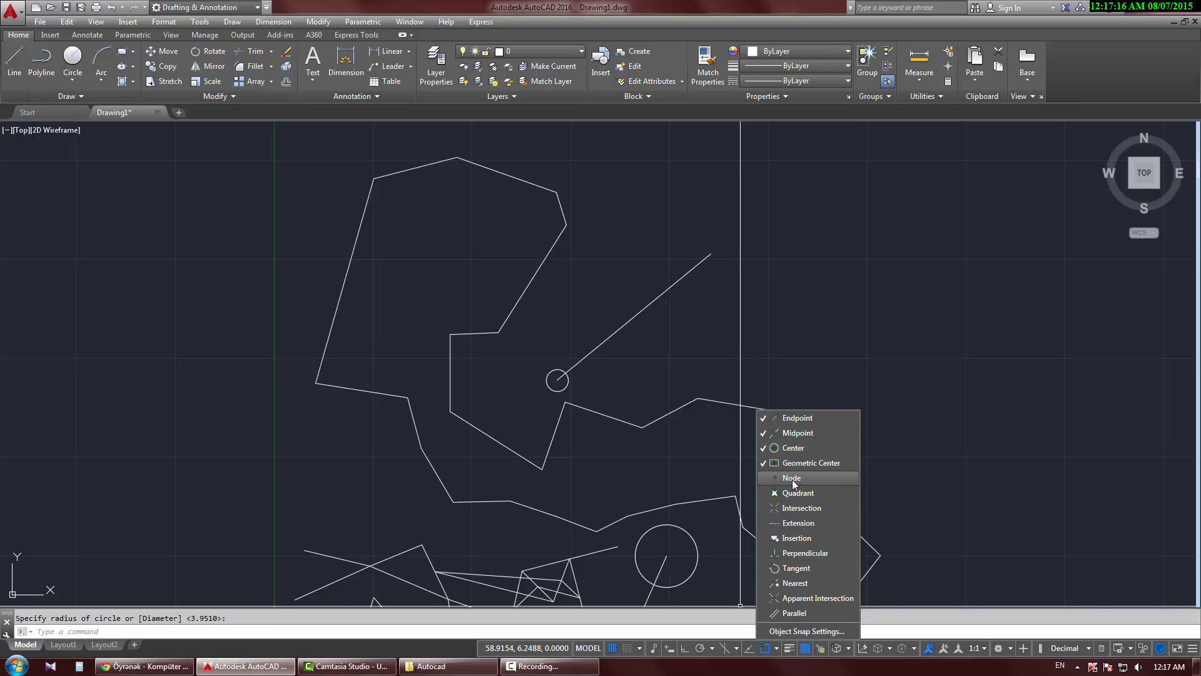
pyautogui.click(402, 3)
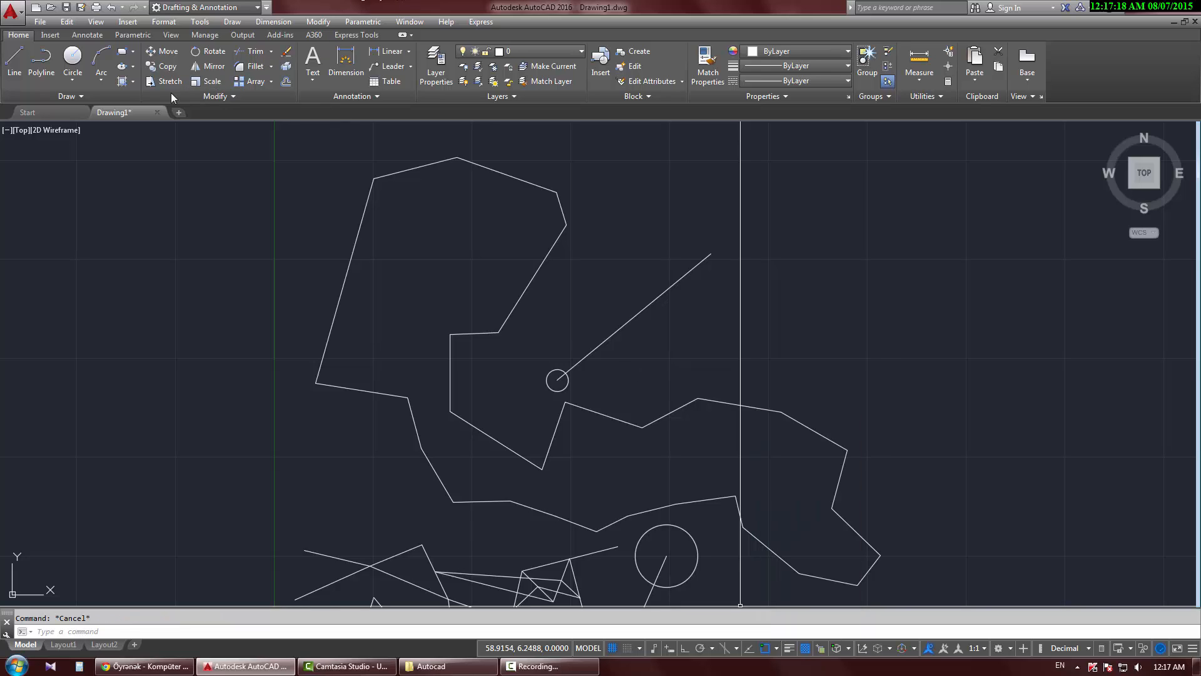
pyautogui.click(81, 96)
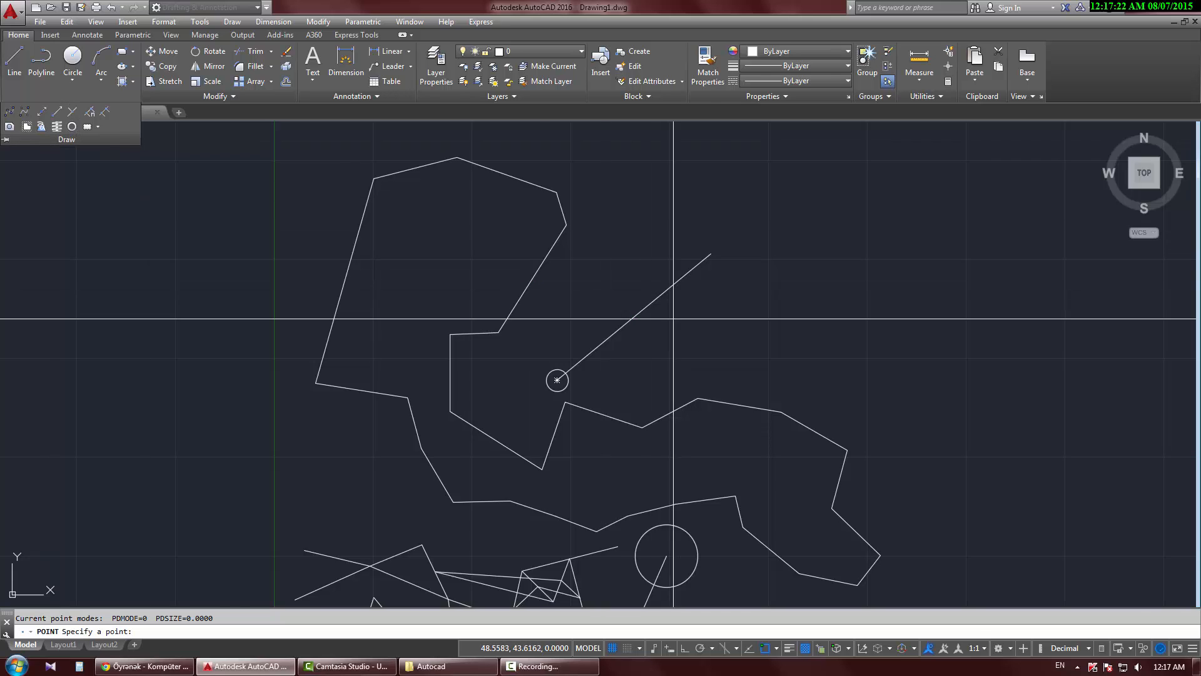
pyautogui.moveTo(675, 323); pyautogui.dragTo(576, 329, button='middle')
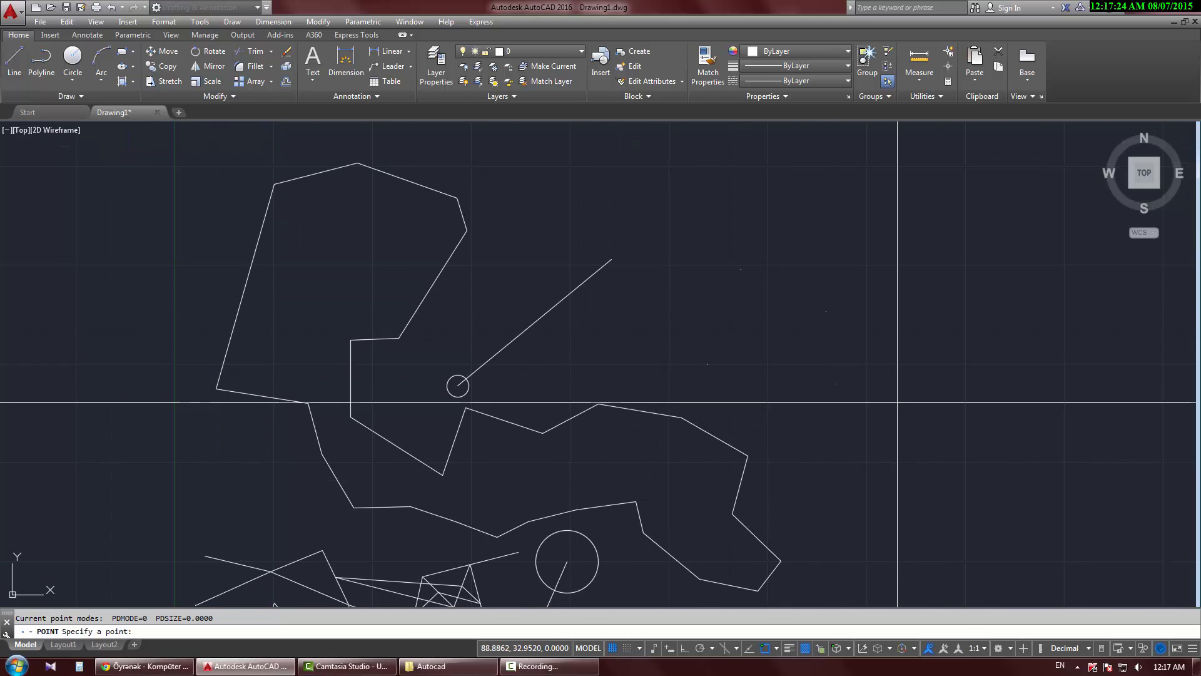
pyautogui.press('Escape')
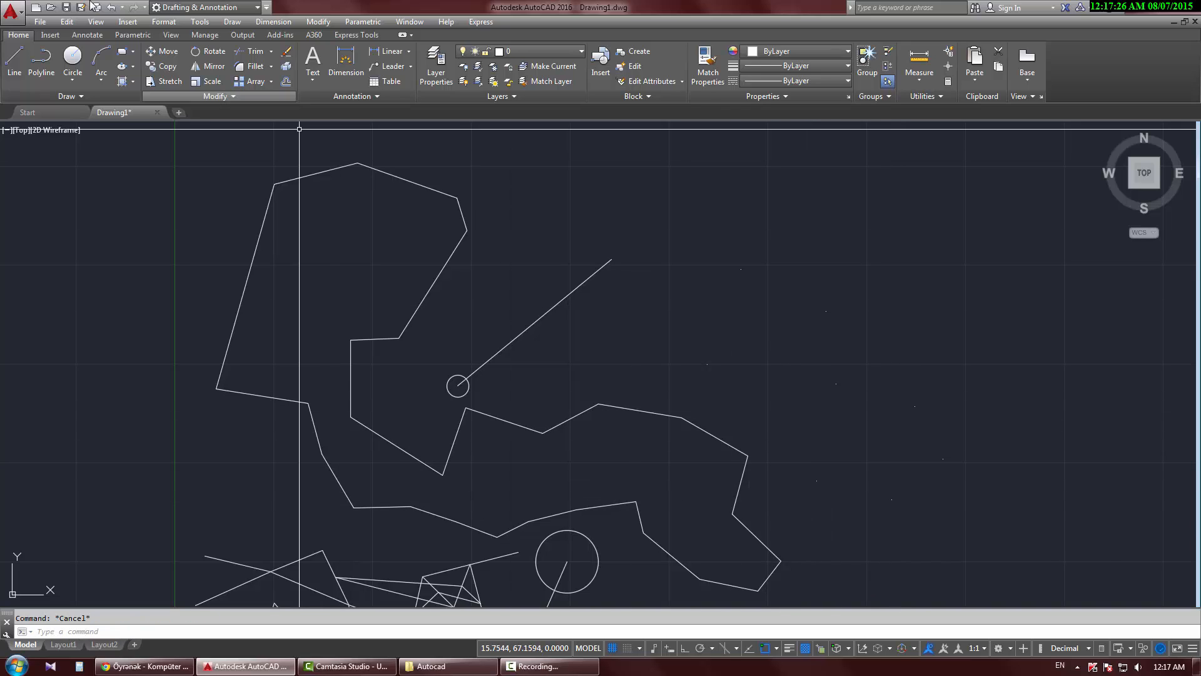
# Step: Set the point style to a circle with an X, with a size of 1 in absolute units
pyautogui.click(160, 21)
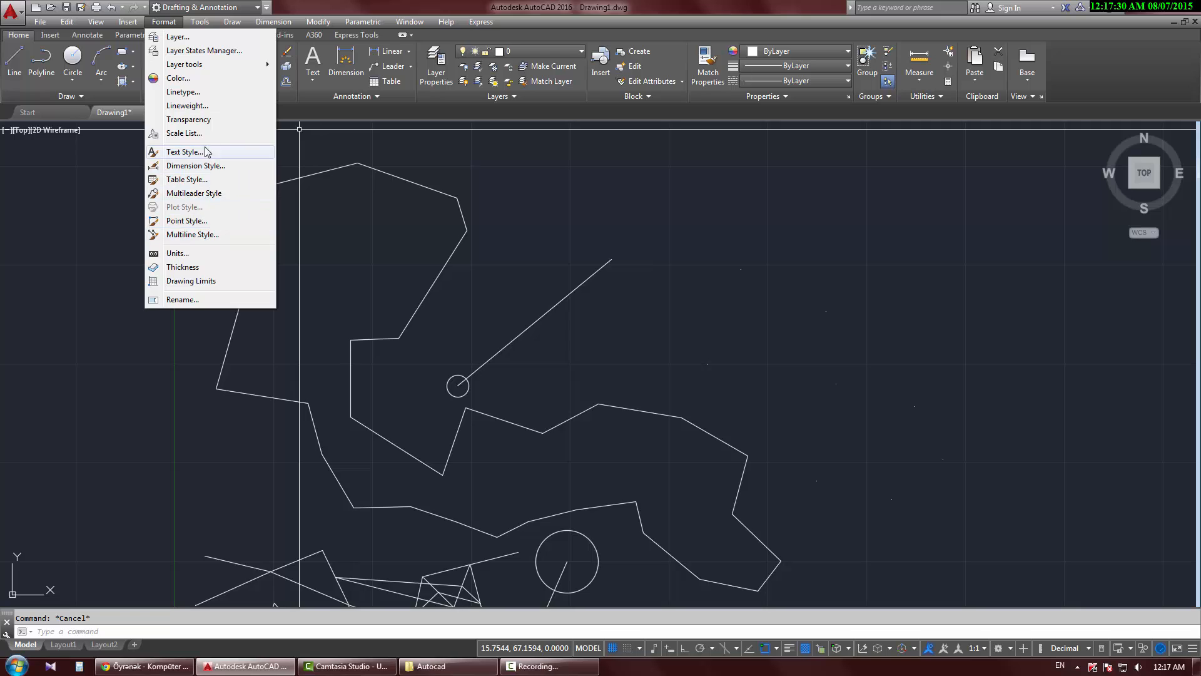
pyautogui.click(188, 221)
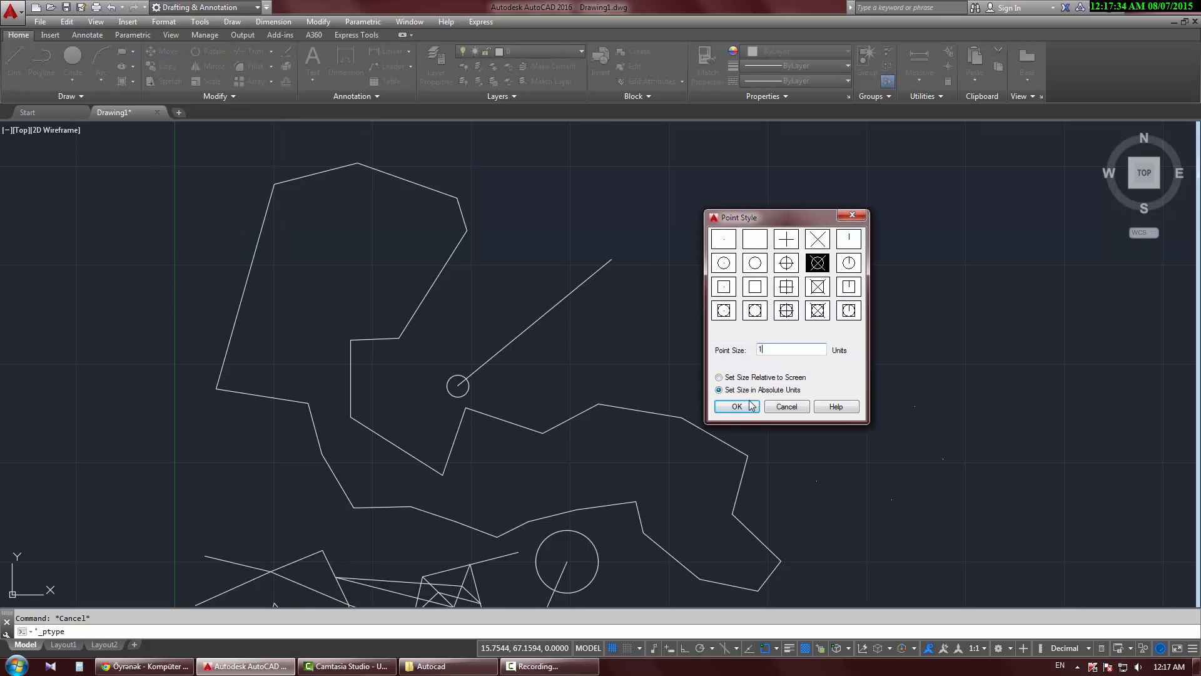
pyautogui.click(737, 407)
pyautogui.moveTo(874, 384); pyautogui.dragTo(702, 341, button='middle')
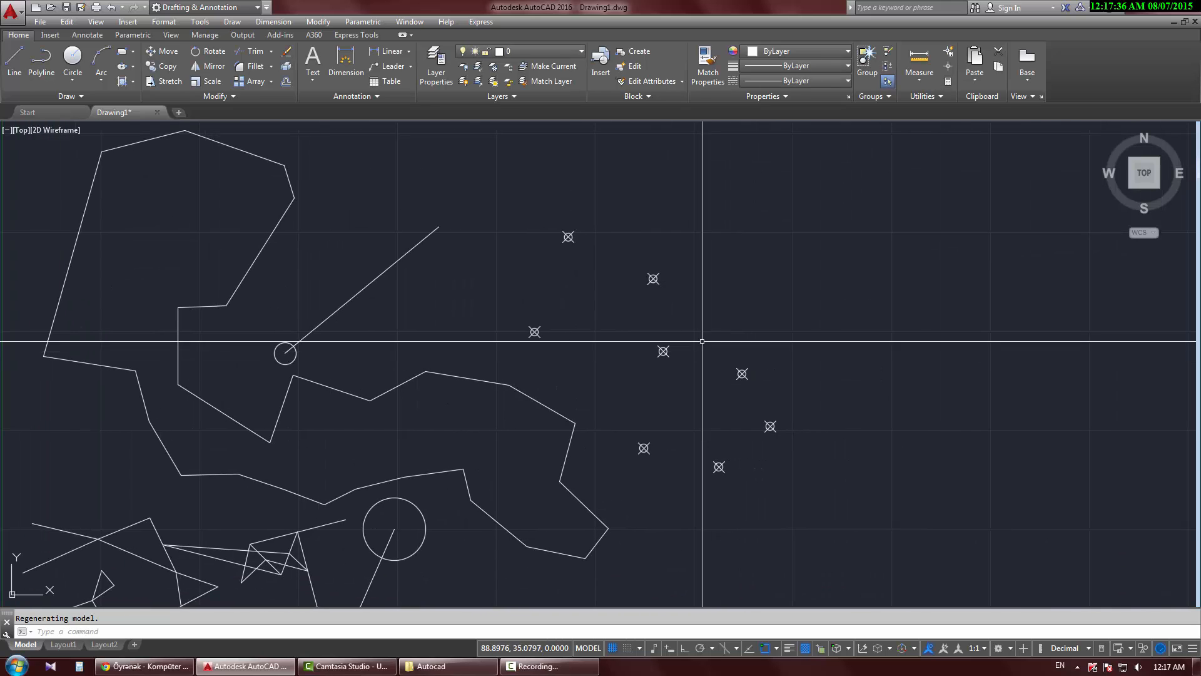
pyautogui.click(716, 261)
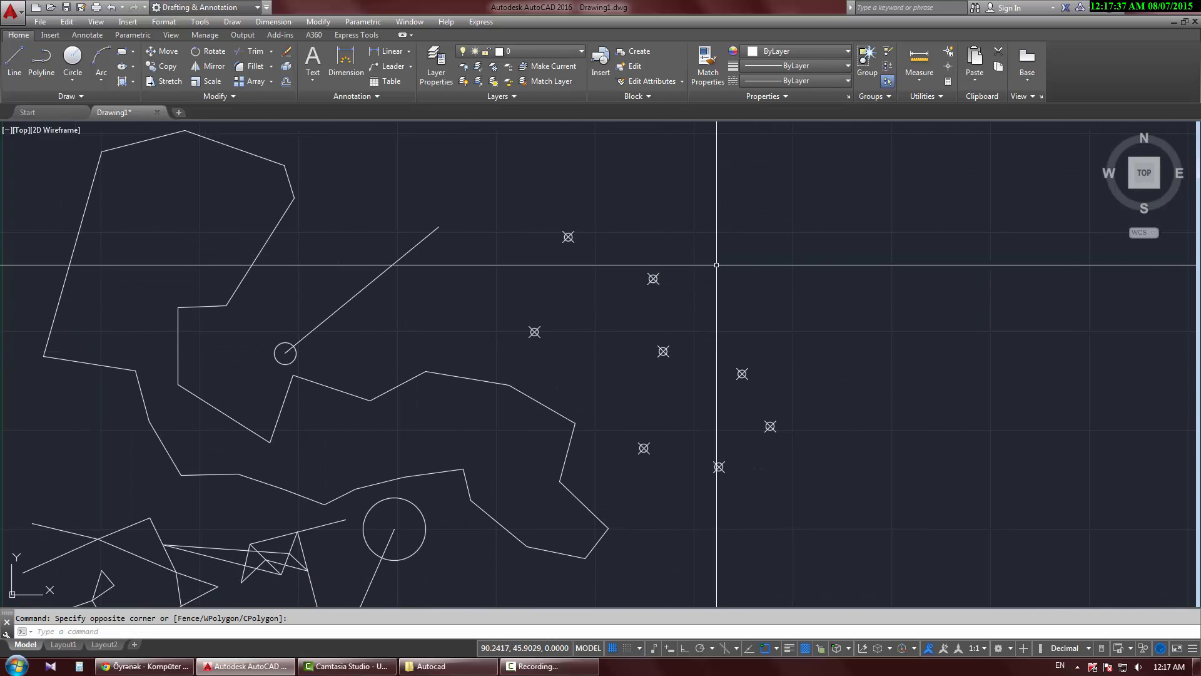
# Step: Start a polyline and enable the Node object snap
pyautogui.click(778, 648)
pyautogui.click(36, 68)
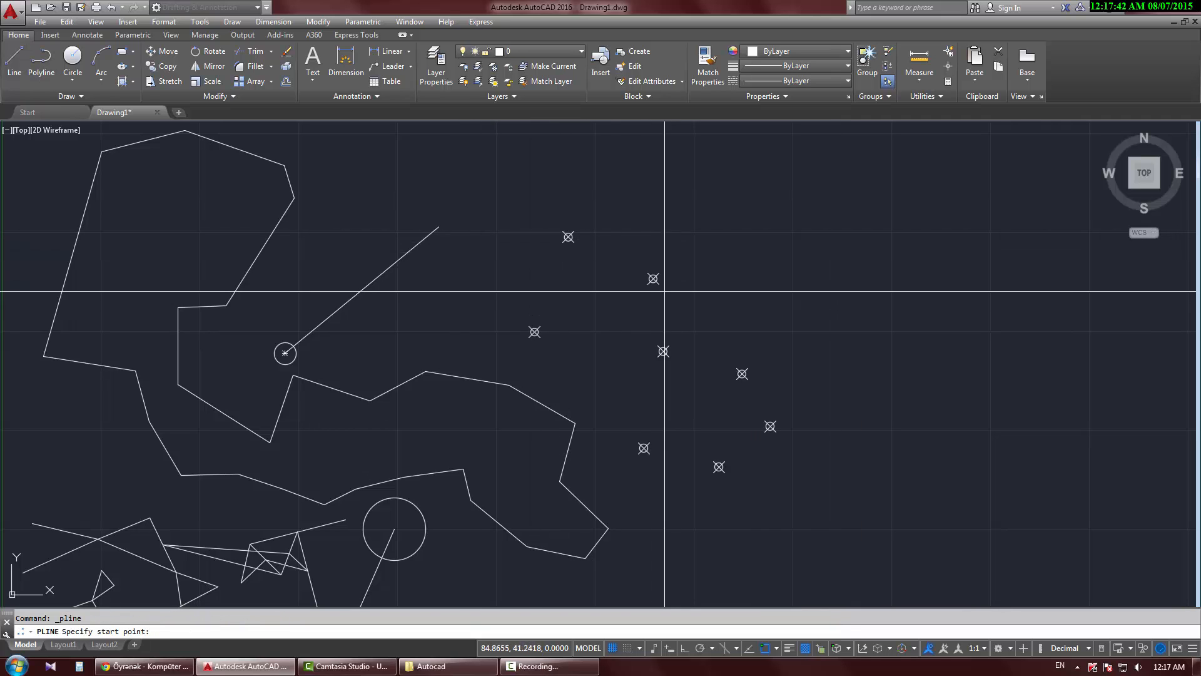
pyautogui.click(777, 647)
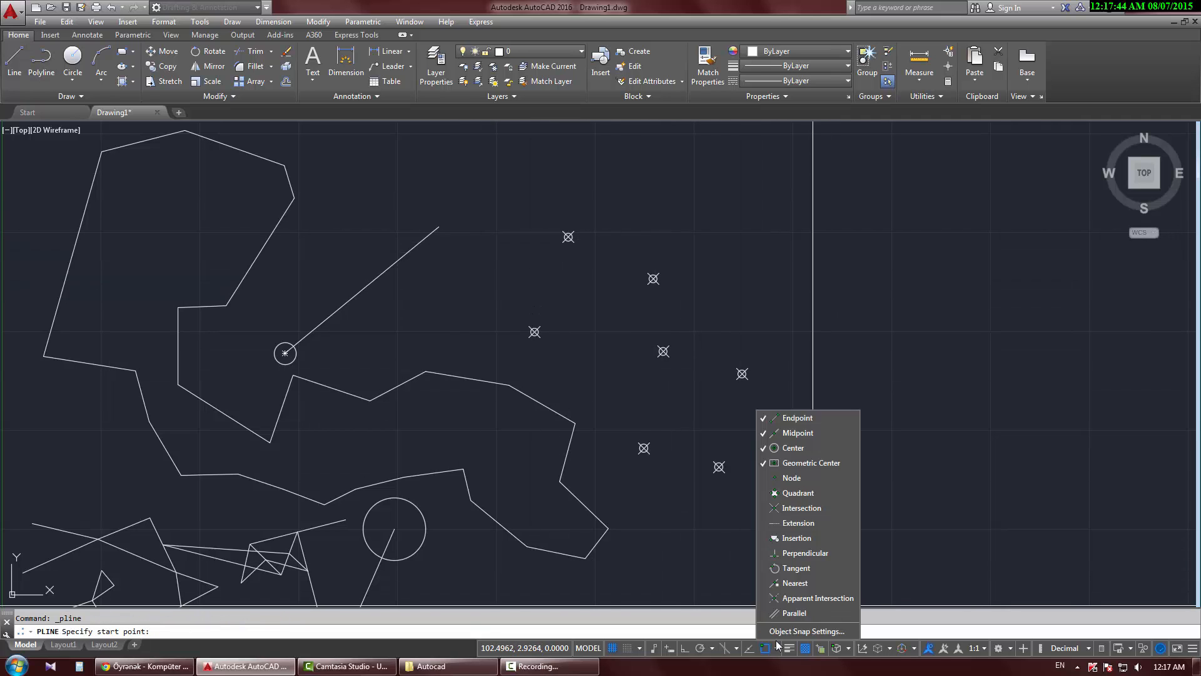
pyautogui.click(709, 11)
# Step: Snap the polyline through all eight points, from the one above the rightmost point to the second highest, and finish it
pyautogui.click(743, 374)
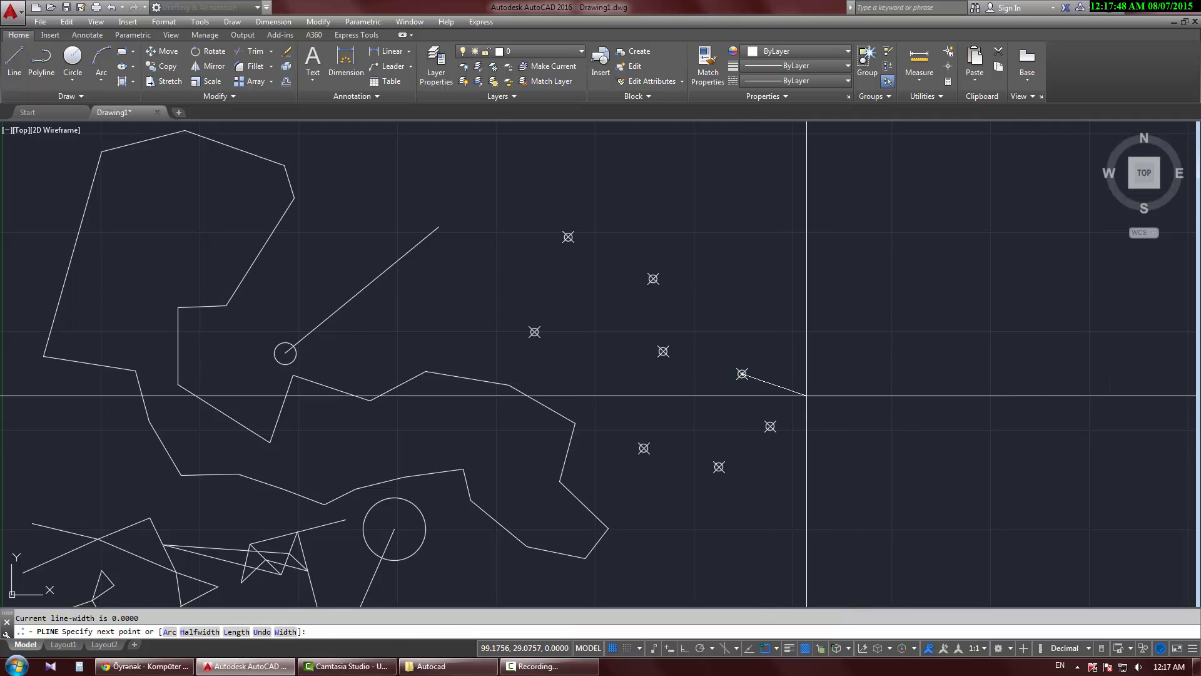
pyautogui.click(771, 426)
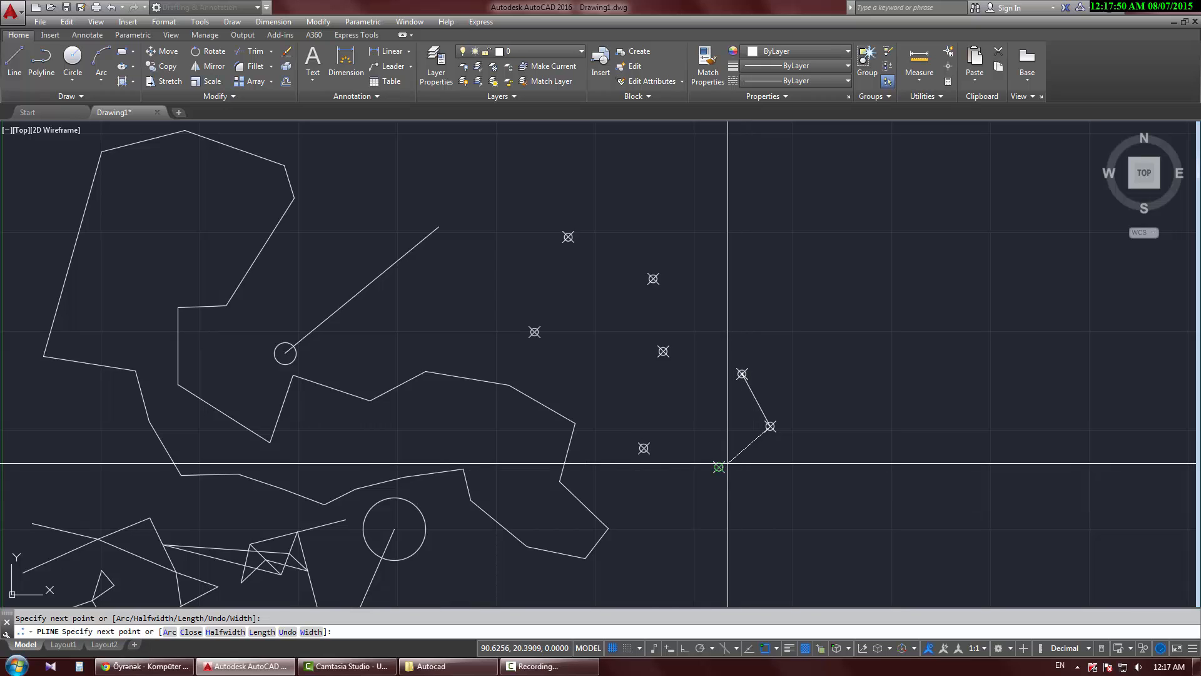
pyautogui.click(727, 463)
pyautogui.click(655, 444)
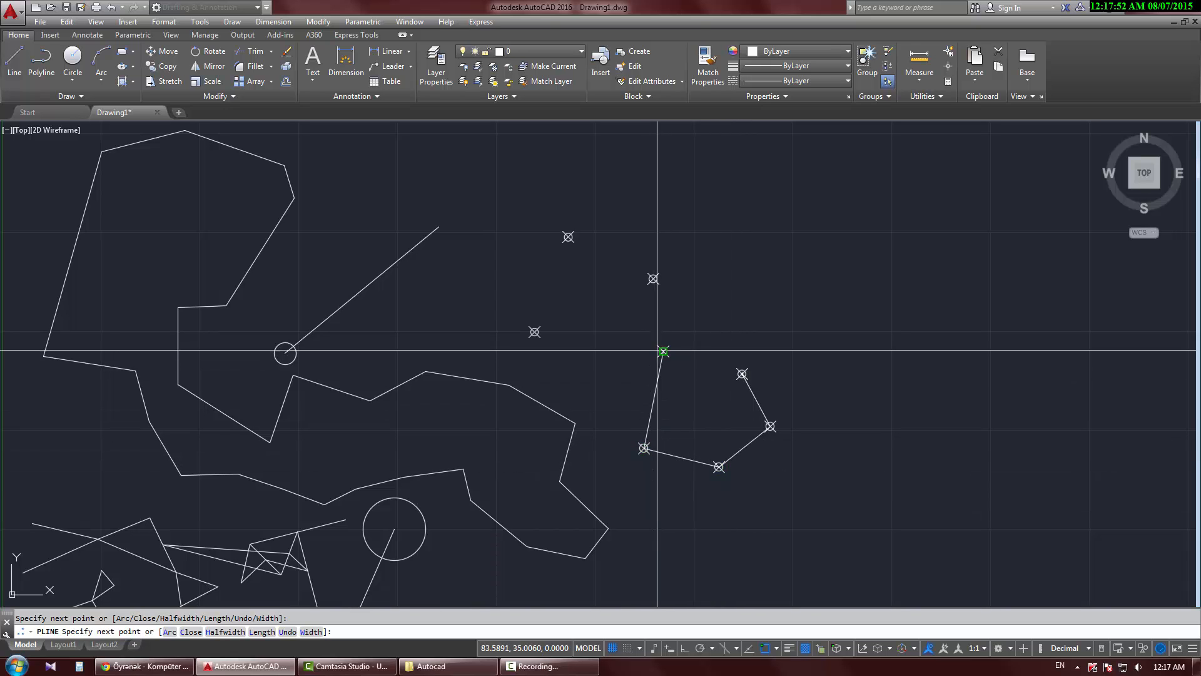
pyautogui.click(660, 349)
pyautogui.click(544, 333)
pyautogui.click(565, 236)
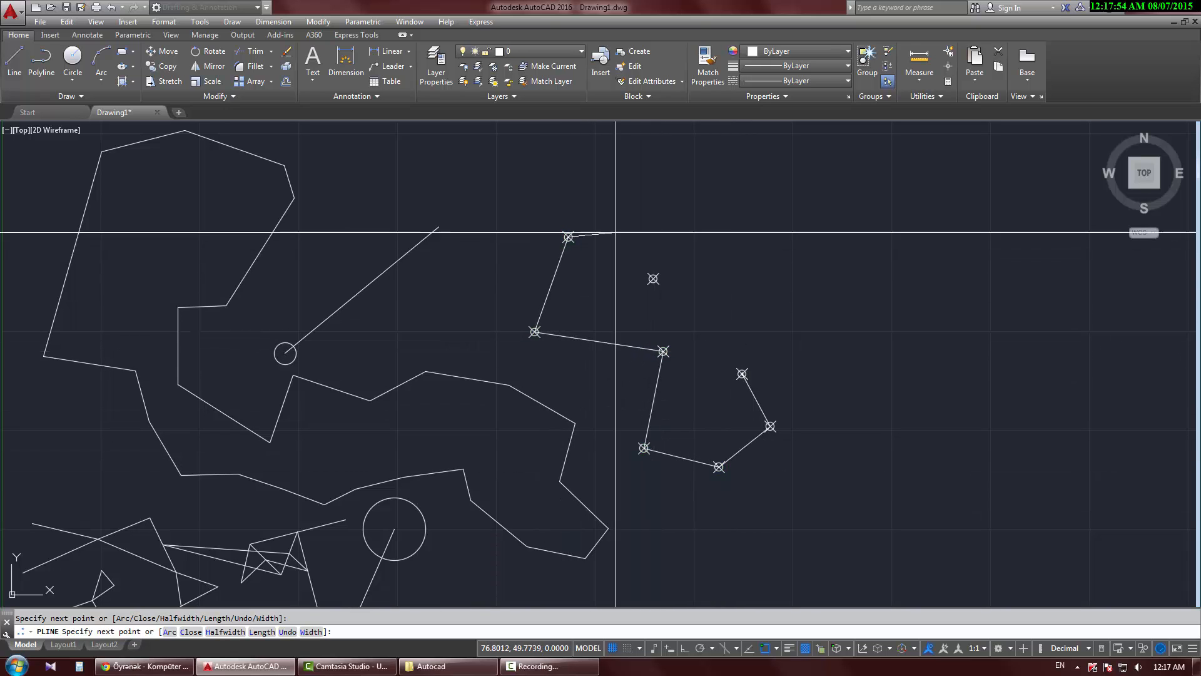
pyautogui.click(654, 277)
pyautogui.rightClick(665, 196)
pyautogui.click(689, 202)
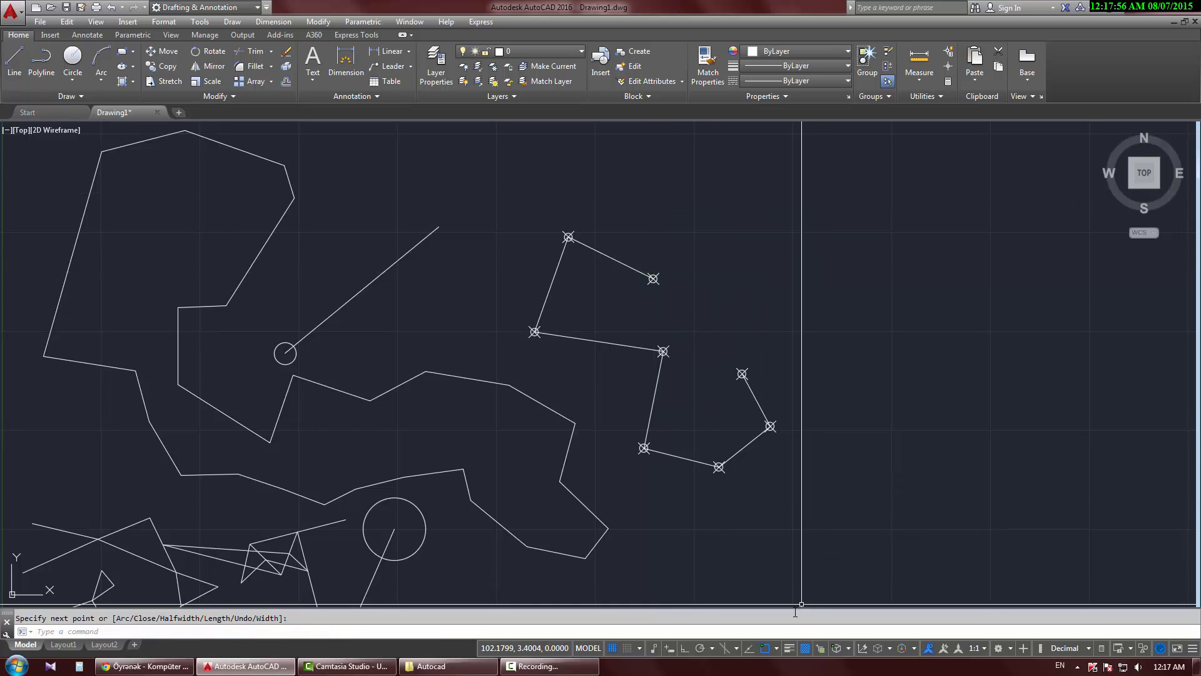
# Step: Check the object snap modes, draw a large circle to the right of the eight connected points, and select it to show its quadrant grips
pyautogui.click(777, 648)
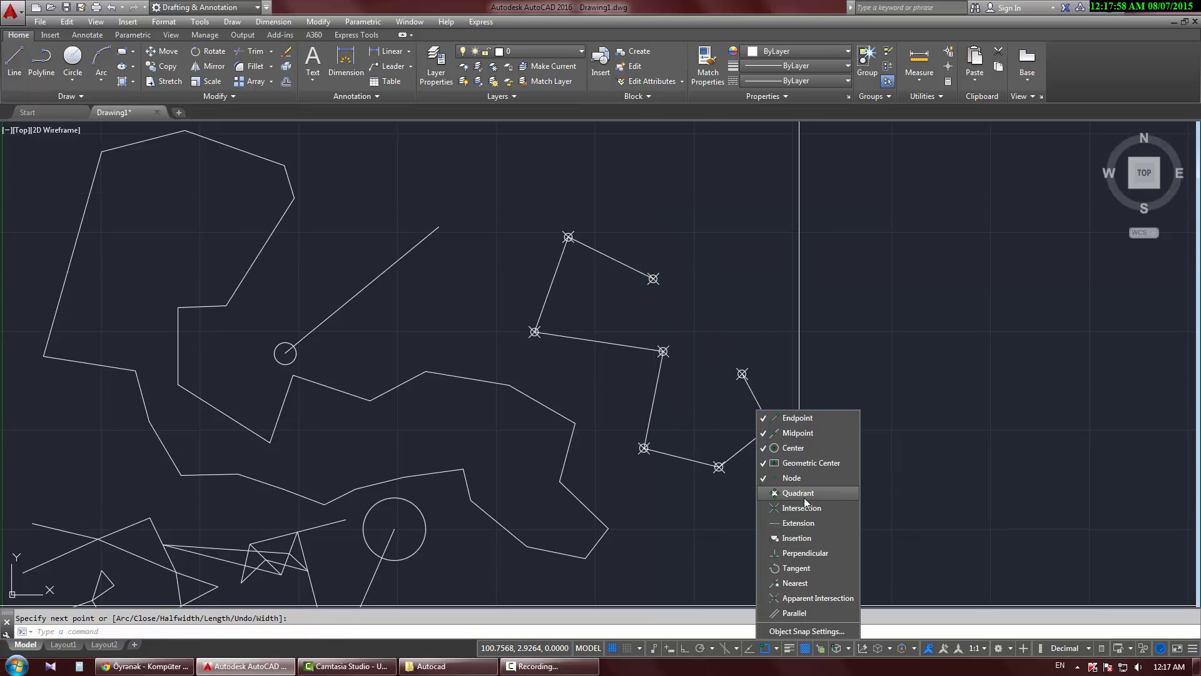
pyautogui.click(70, 53)
pyautogui.click(886, 316)
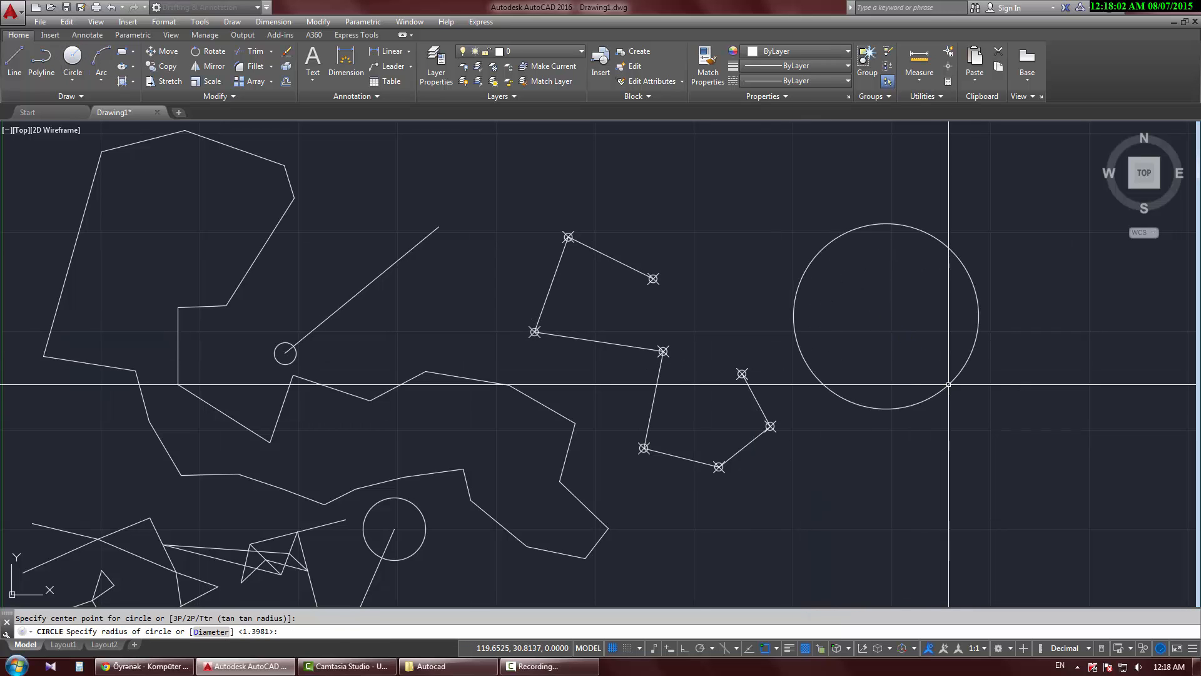
pyautogui.click(948, 385)
pyautogui.click(971, 451)
pyautogui.click(915, 393)
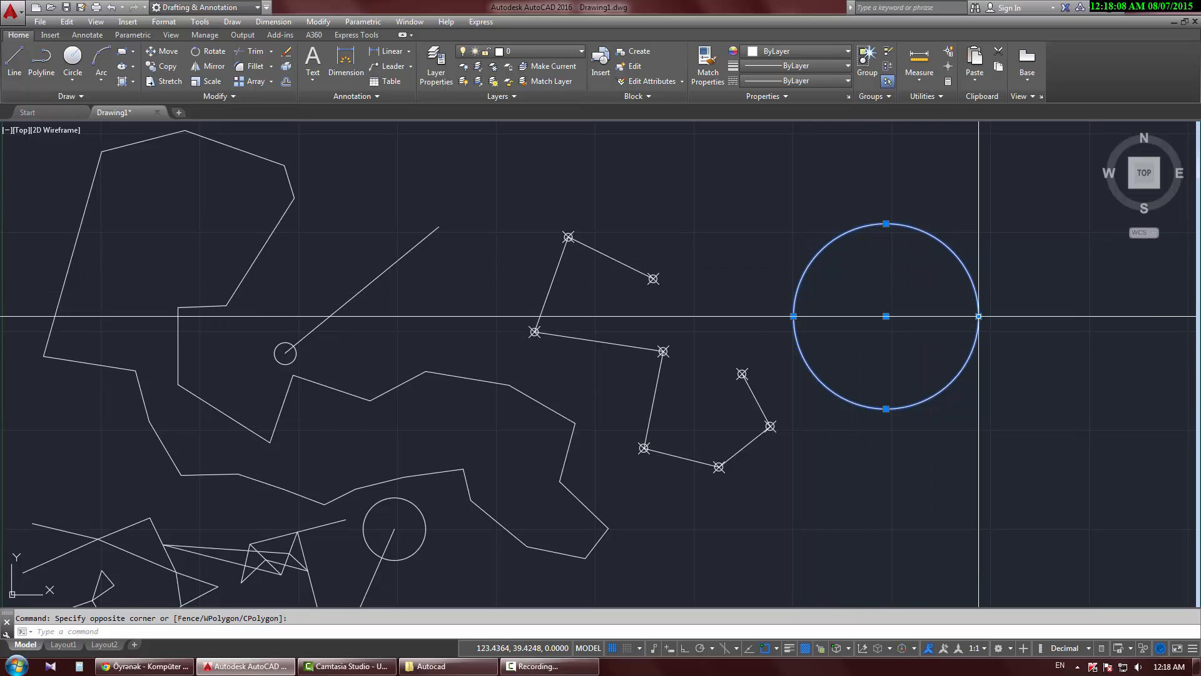
# Step: Enable the Quadrant object snap and draw a polyline from below the large circle through its bottom, right, top and left quadrants, back to the bottom one
pyautogui.click(41, 60)
pyautogui.click(776, 649)
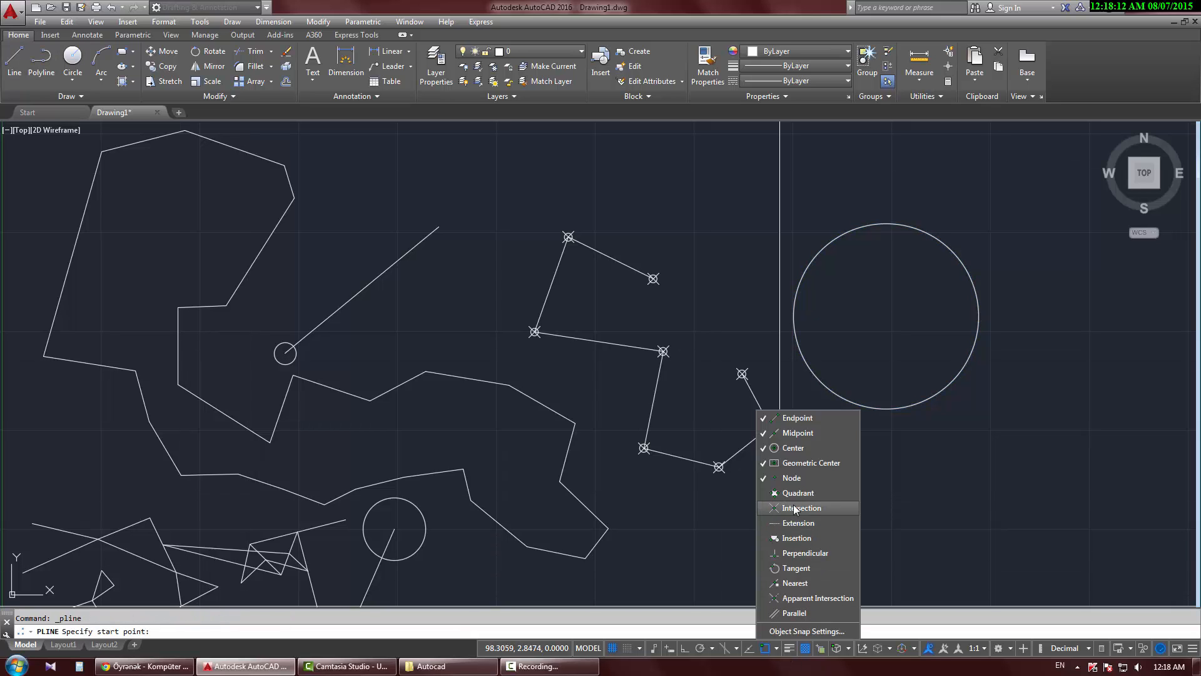
pyautogui.click(867, 479)
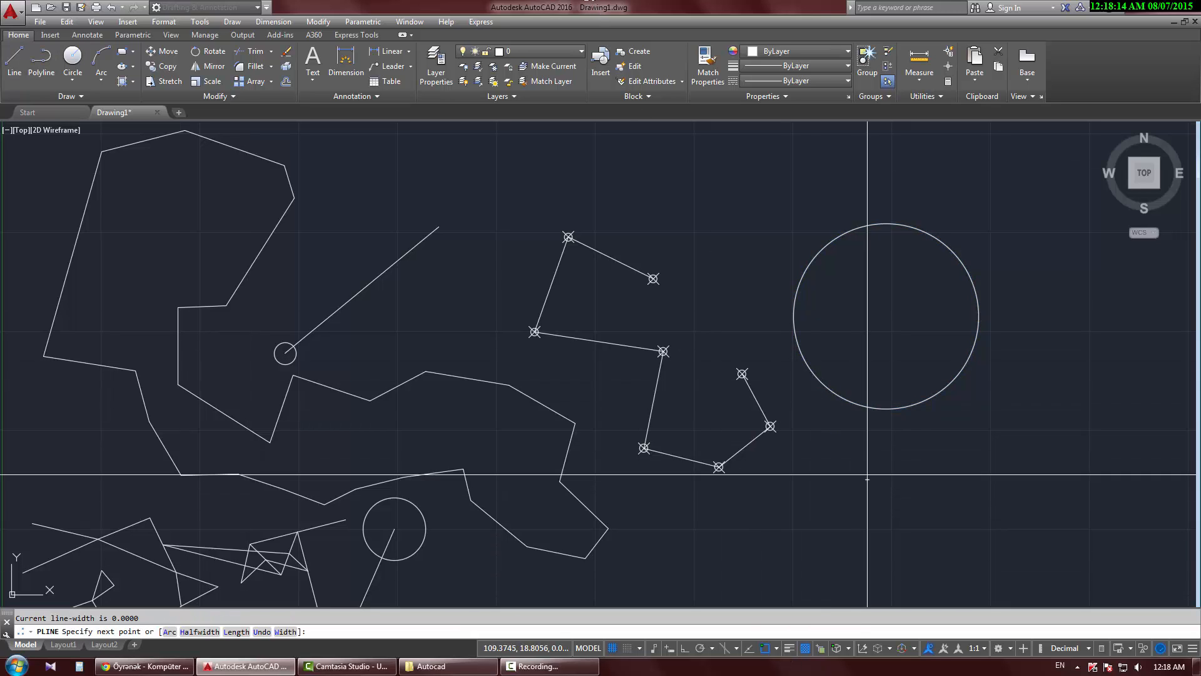
pyautogui.click(890, 412)
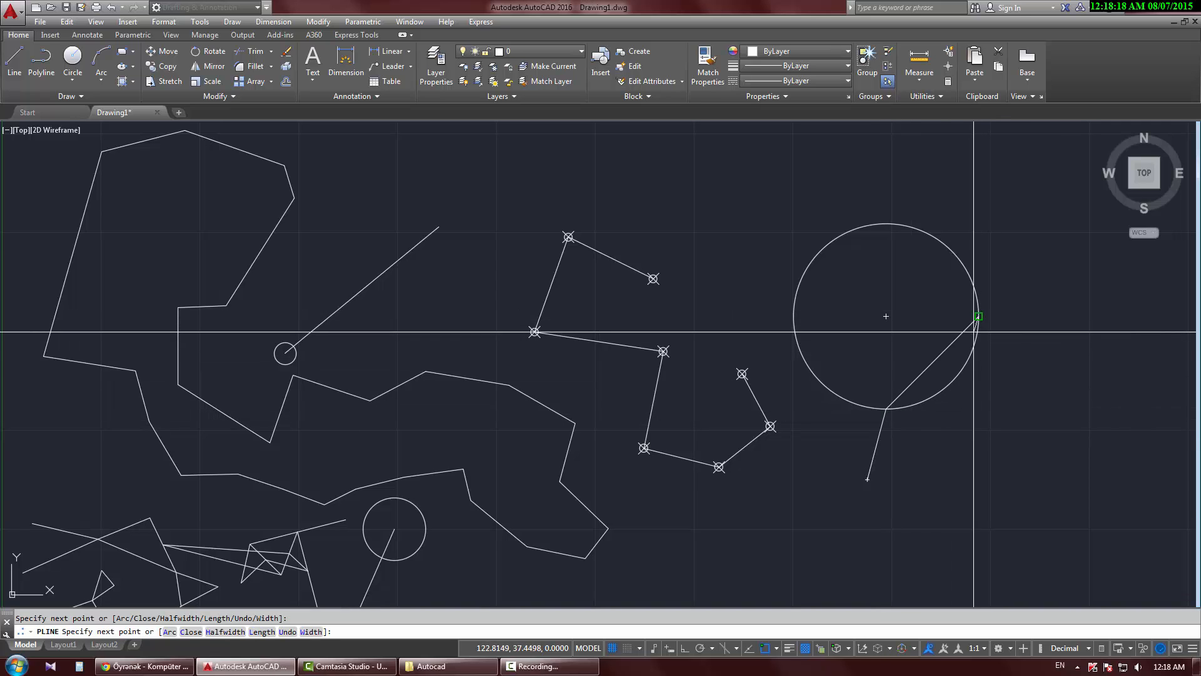
pyautogui.click(978, 316)
pyautogui.click(886, 224)
pyautogui.click(794, 317)
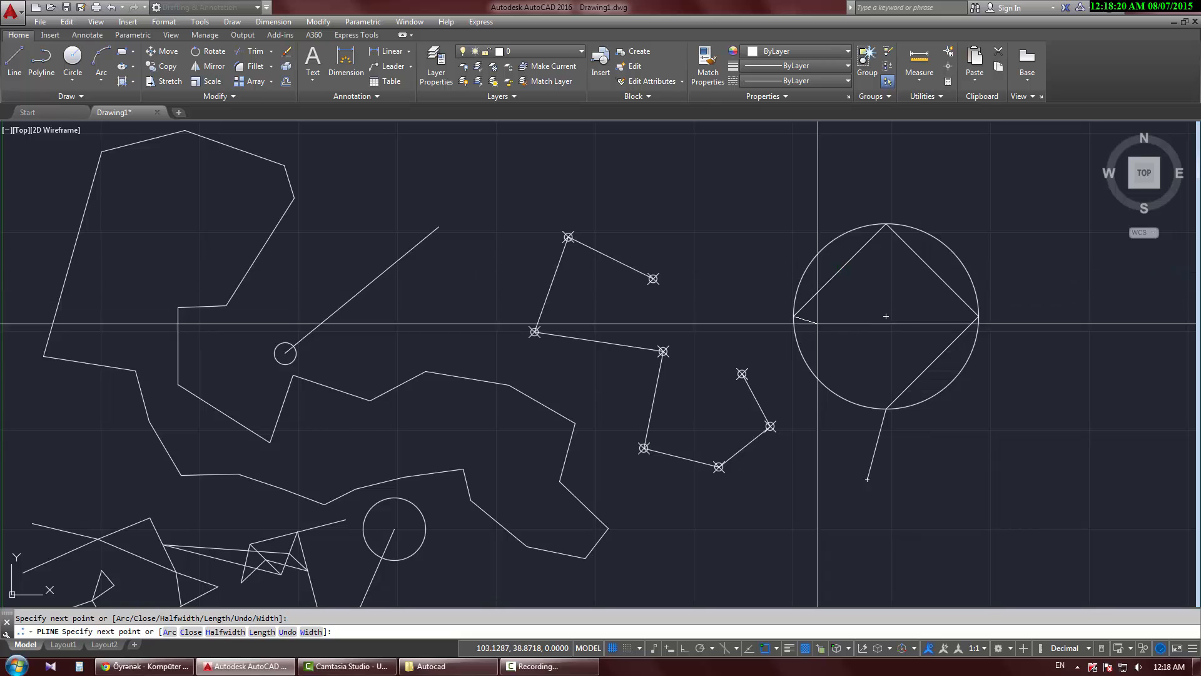
pyautogui.click(869, 403)
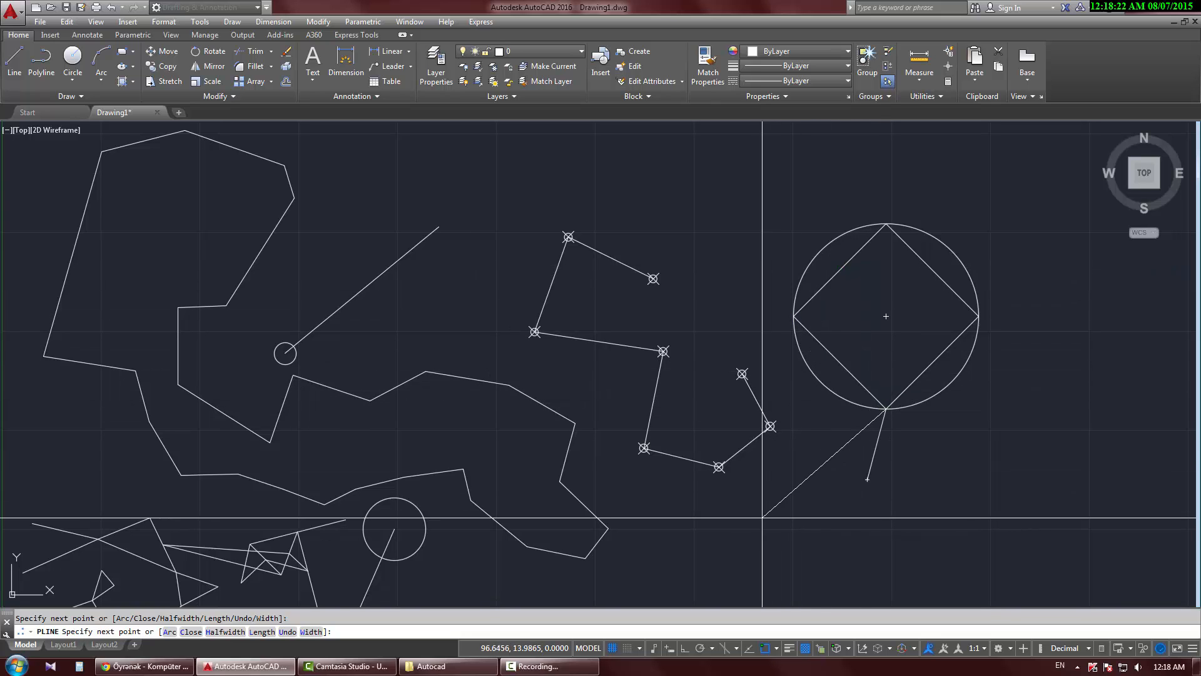
# Step: Continue the polyline through the right, top, left and bottom quadrants of the lower small circle, back to its right quadrant, and finish it
pyautogui.click(426, 529)
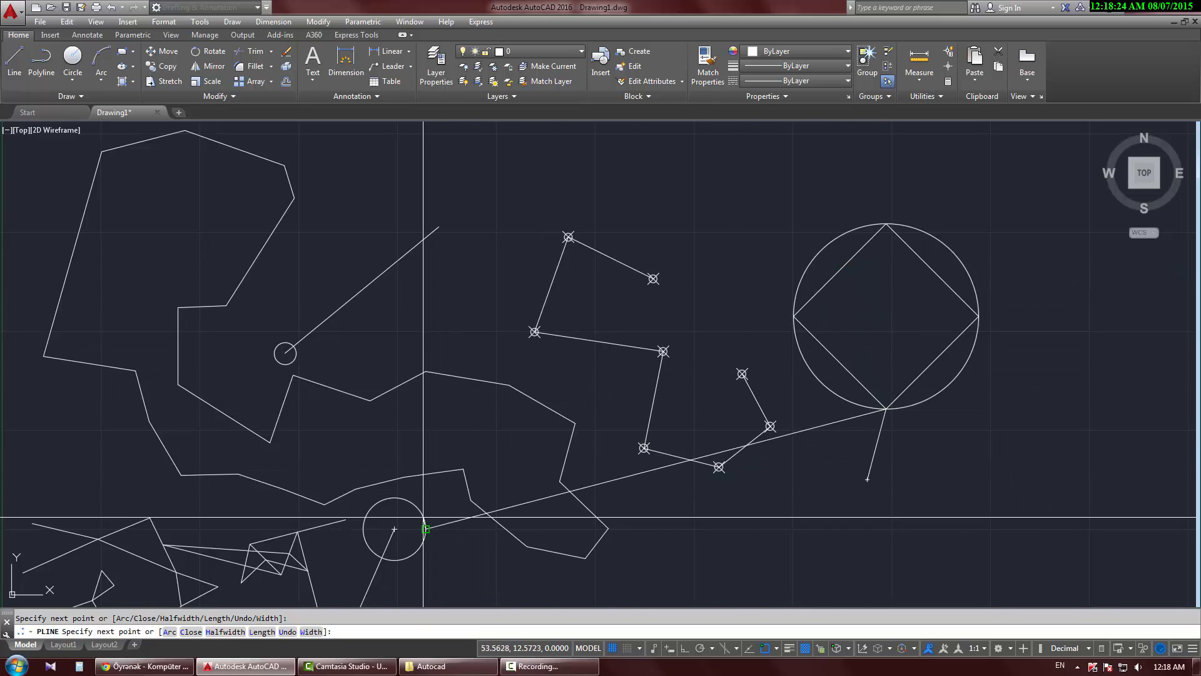
pyautogui.click(394, 498)
pyautogui.click(363, 528)
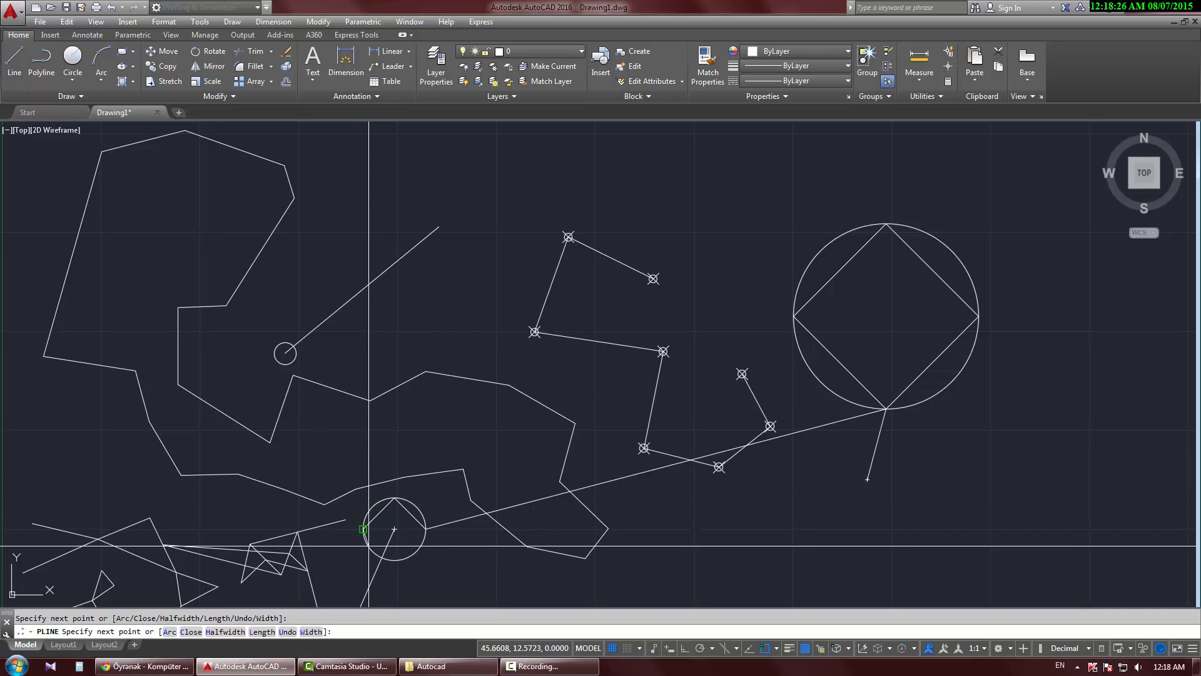
pyautogui.click(394, 560)
pyautogui.rightClick(467, 519)
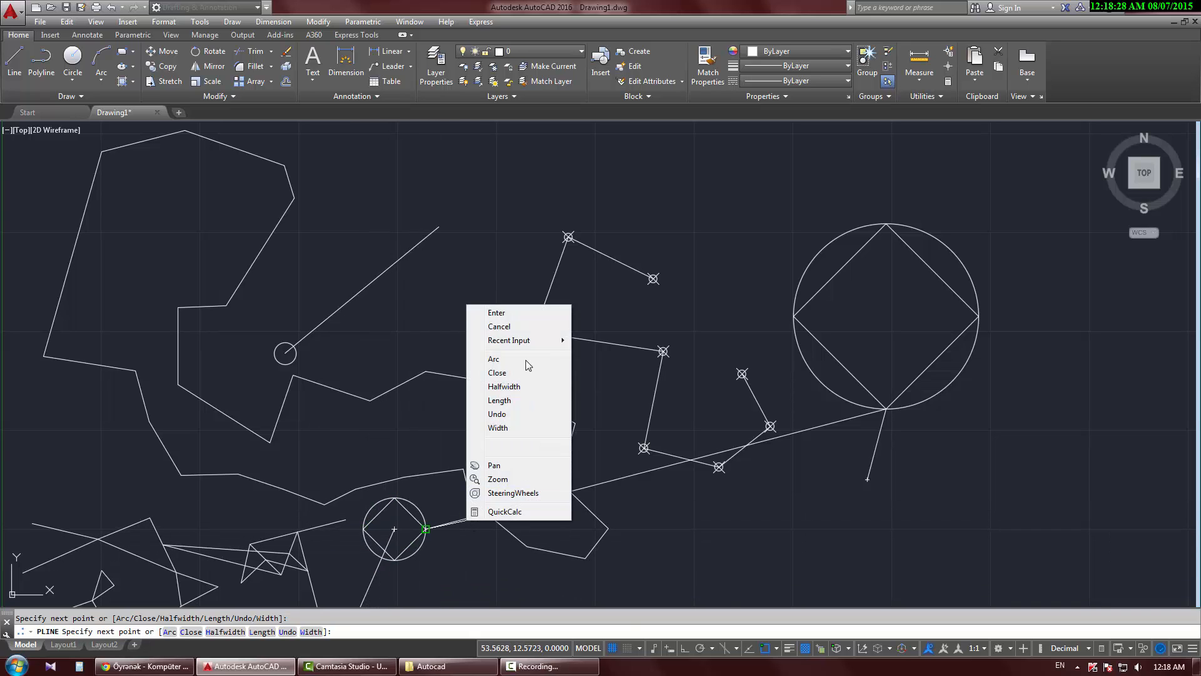
pyautogui.click(523, 311)
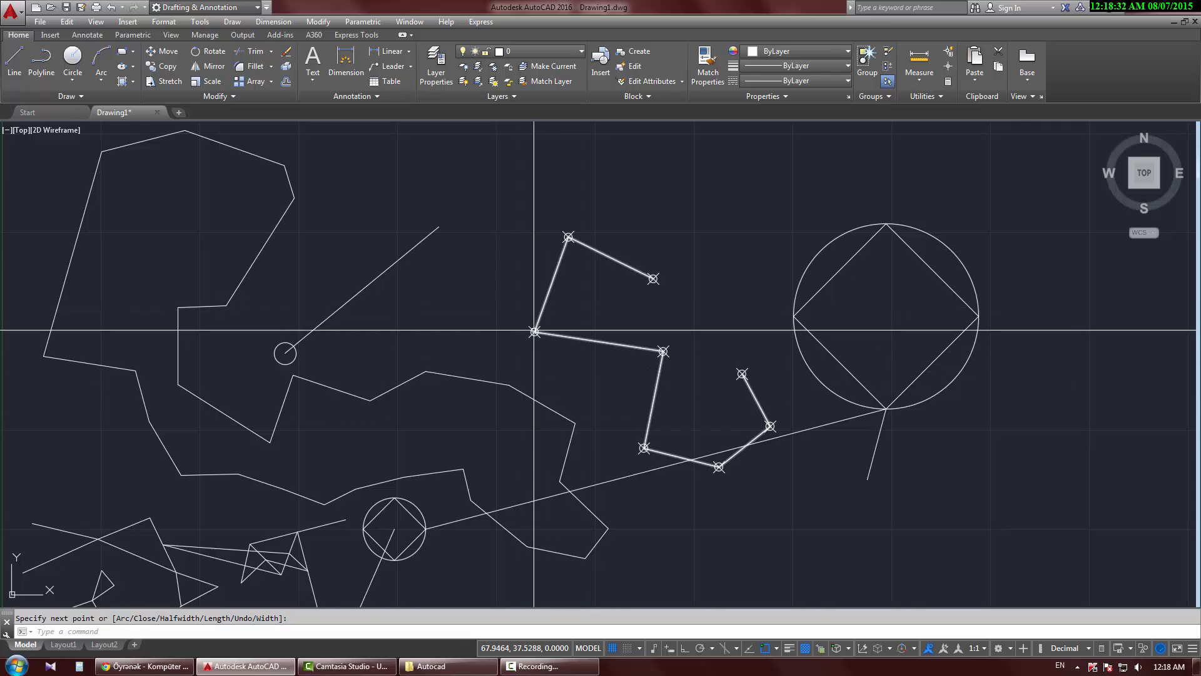
# Step: Enable the Intersection object snap
pyautogui.click(779, 649)
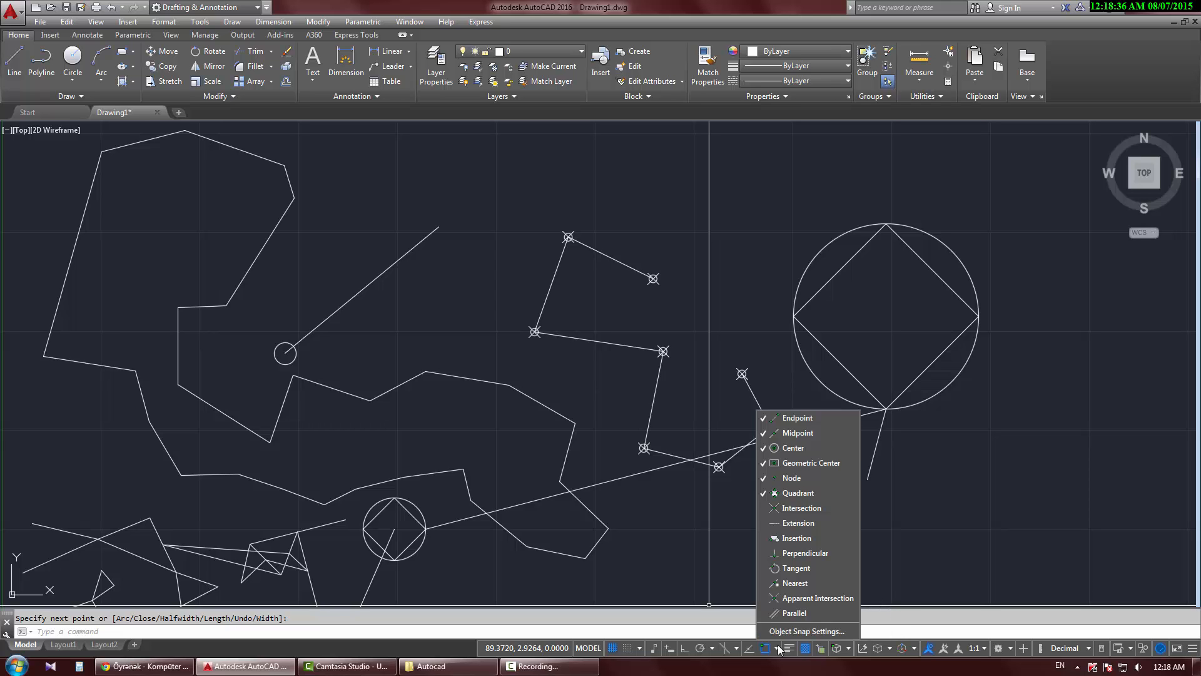
pyautogui.click(779, 649)
pyautogui.scroll(-1, 434, 397)
pyautogui.scroll(-2, 512, 335)
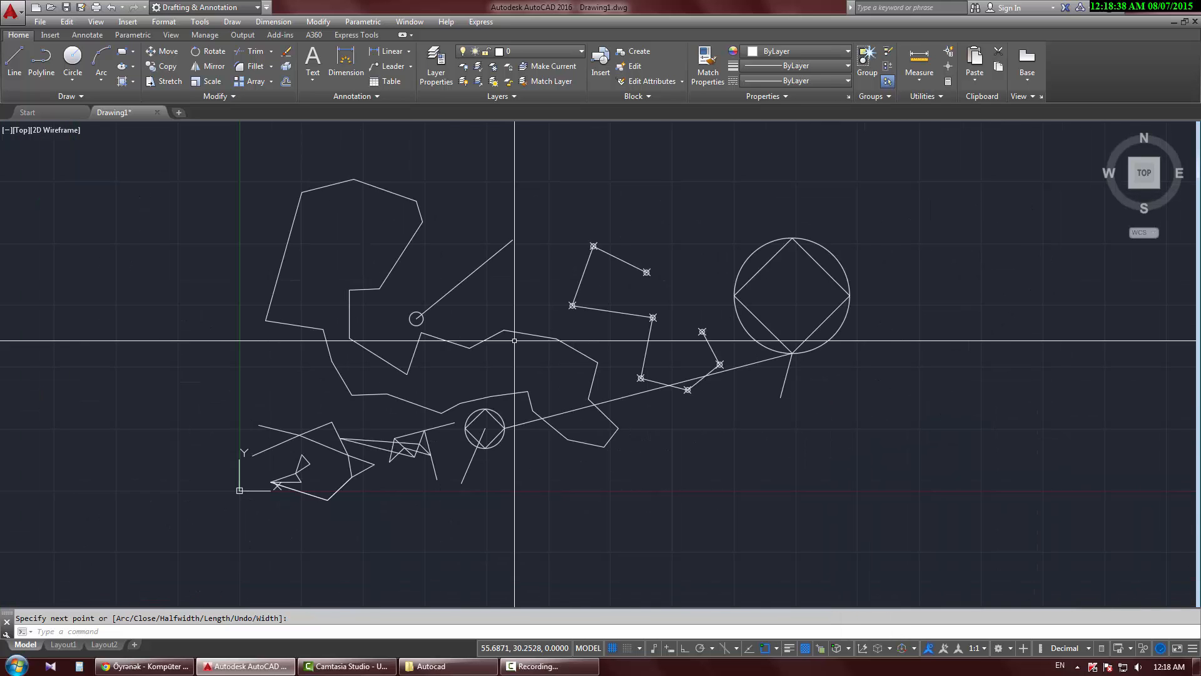
pyautogui.moveTo(513, 335); pyautogui.dragTo(524, 370, button='middle')
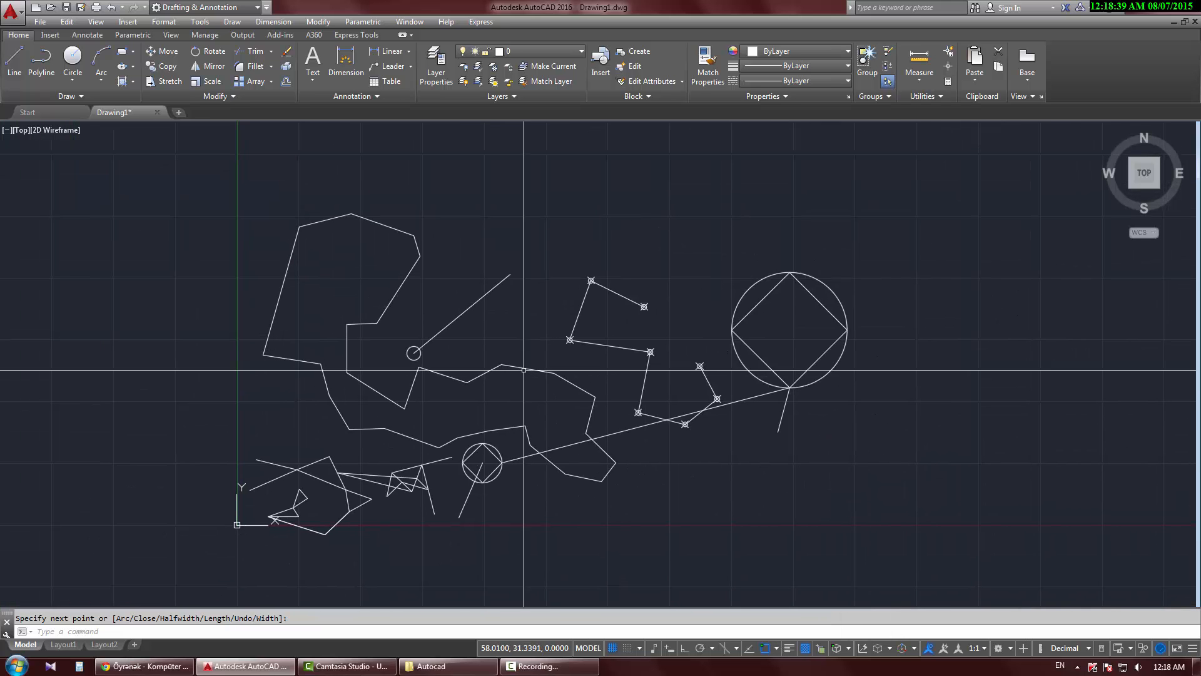
pyautogui.click(779, 649)
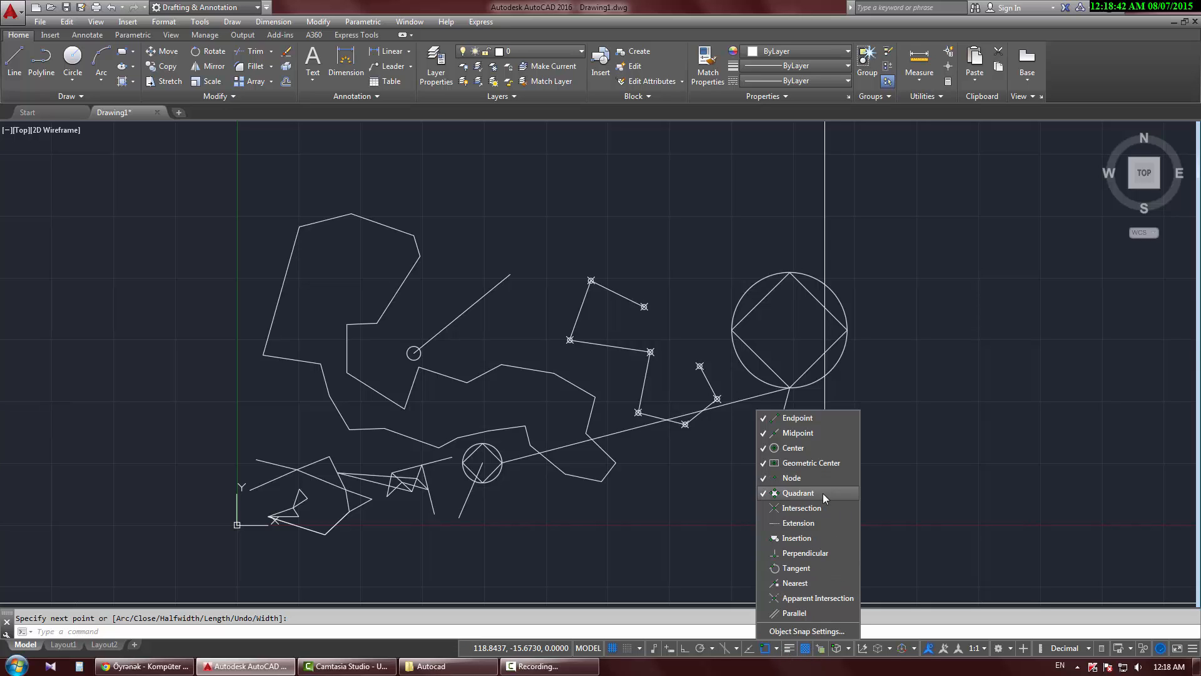
pyautogui.click(816, 507)
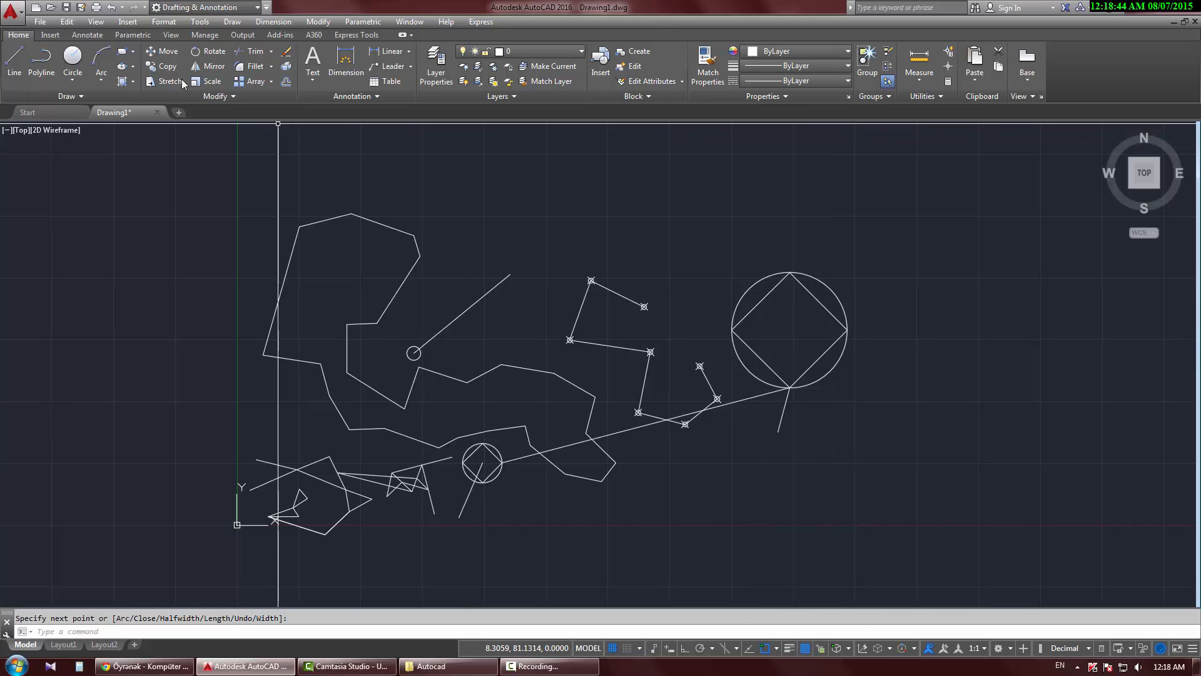
# Step: Draw an open four-segment polyline that crosses itself twice in the empty area to the right of the large circle
pyautogui.moveTo(715, 282); pyautogui.dragTo(396, 317, button='middle')
pyautogui.click(666, 208)
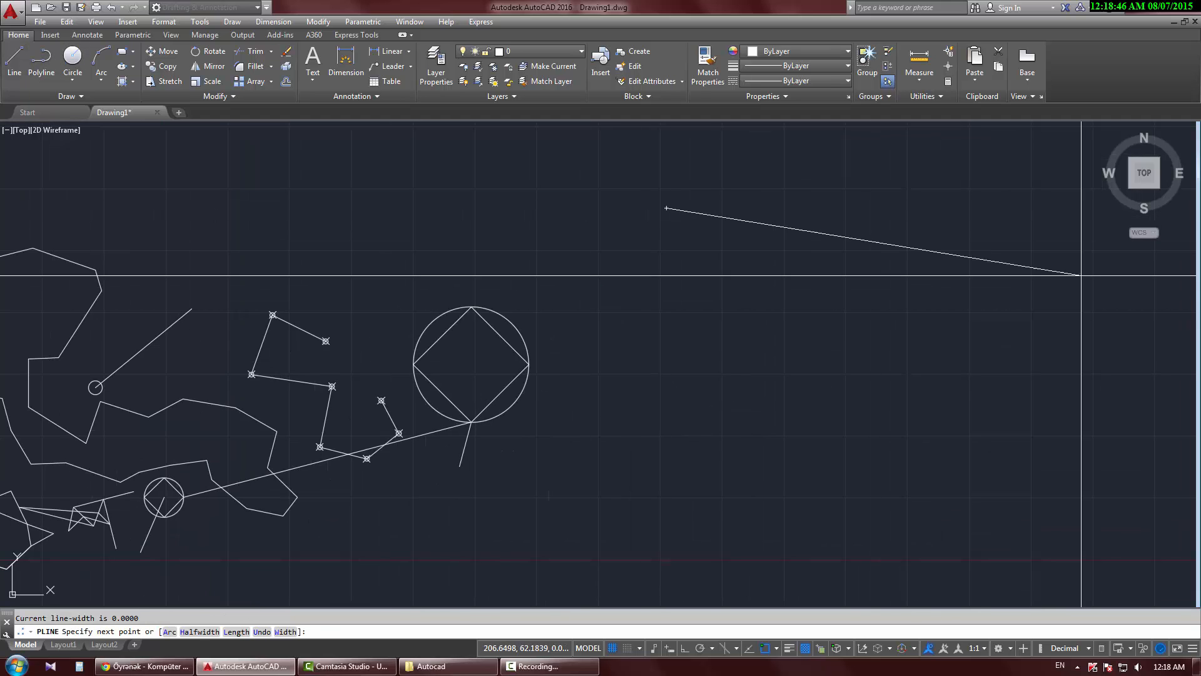
pyautogui.click(1145, 281)
pyautogui.click(974, 447)
pyautogui.click(920, 153)
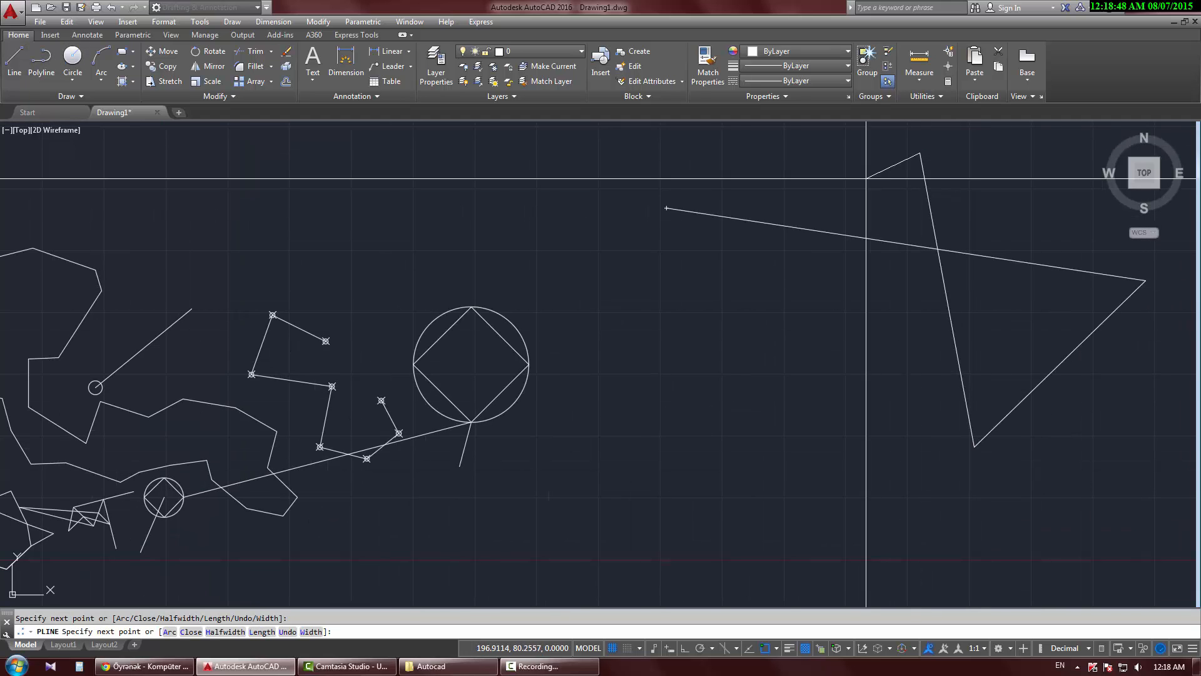
pyautogui.rightClick(733, 254)
pyautogui.click(760, 263)
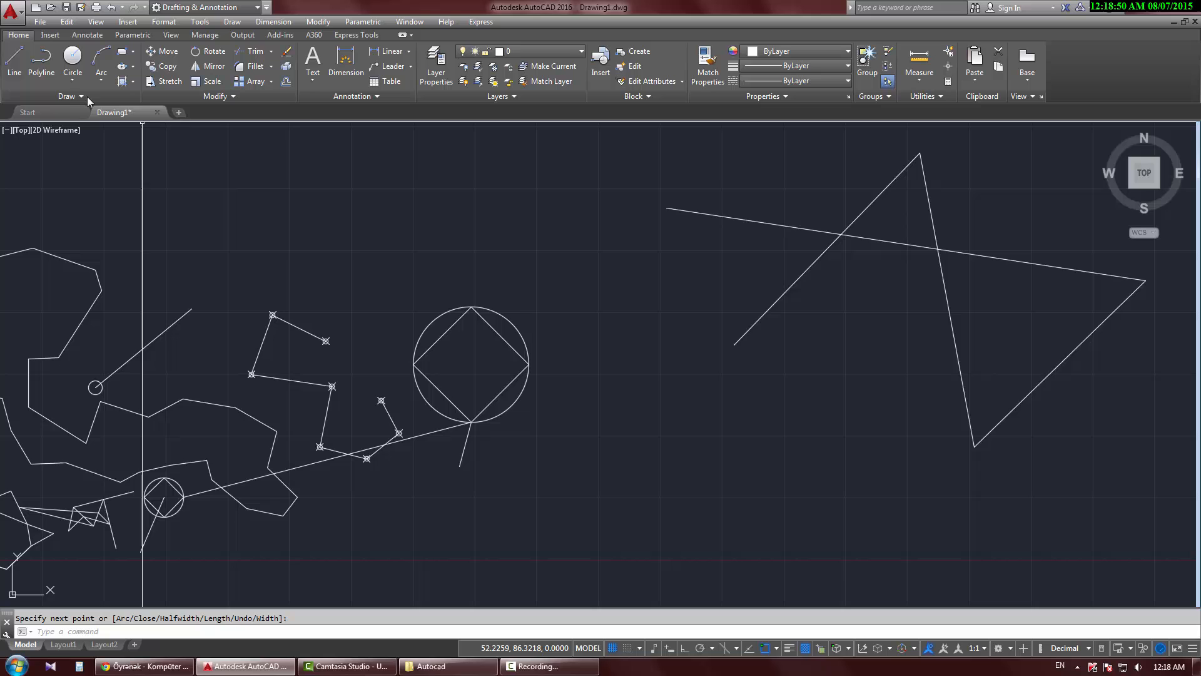
# Step: Draw a polyline from the lowest vertex of the self-crossing polyline to its left intersection, finish it, and clear the selection
pyautogui.click(43, 69)
pyautogui.scroll(3, 719, 250)
pyautogui.moveTo(776, 288); pyautogui.dragTo(701, 226, button='middle')
pyautogui.click(851, 506)
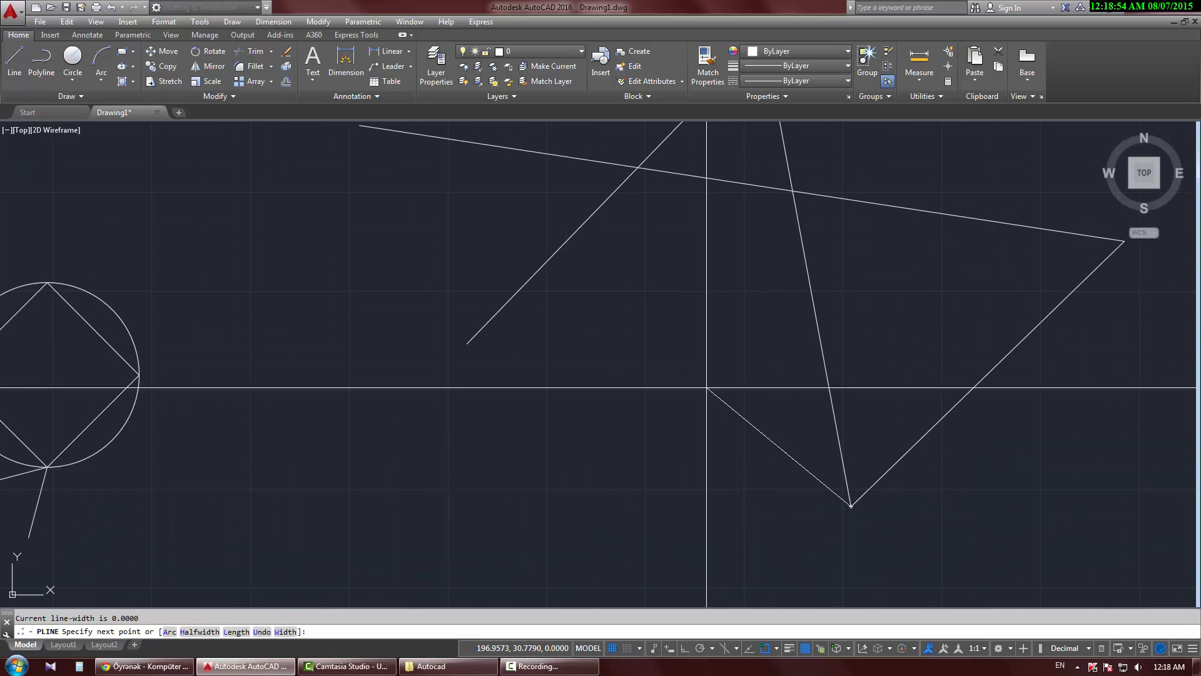
pyautogui.scroll(-2, 697, 349)
pyautogui.scroll(5, 660, 403)
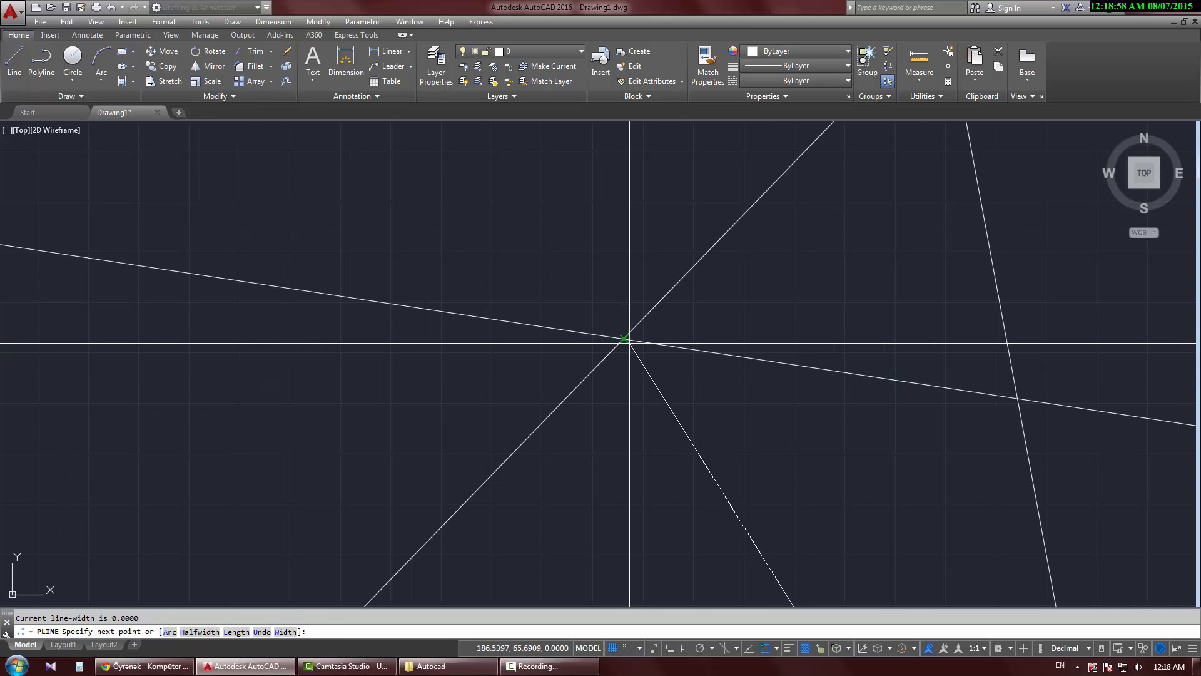
pyautogui.click(626, 339)
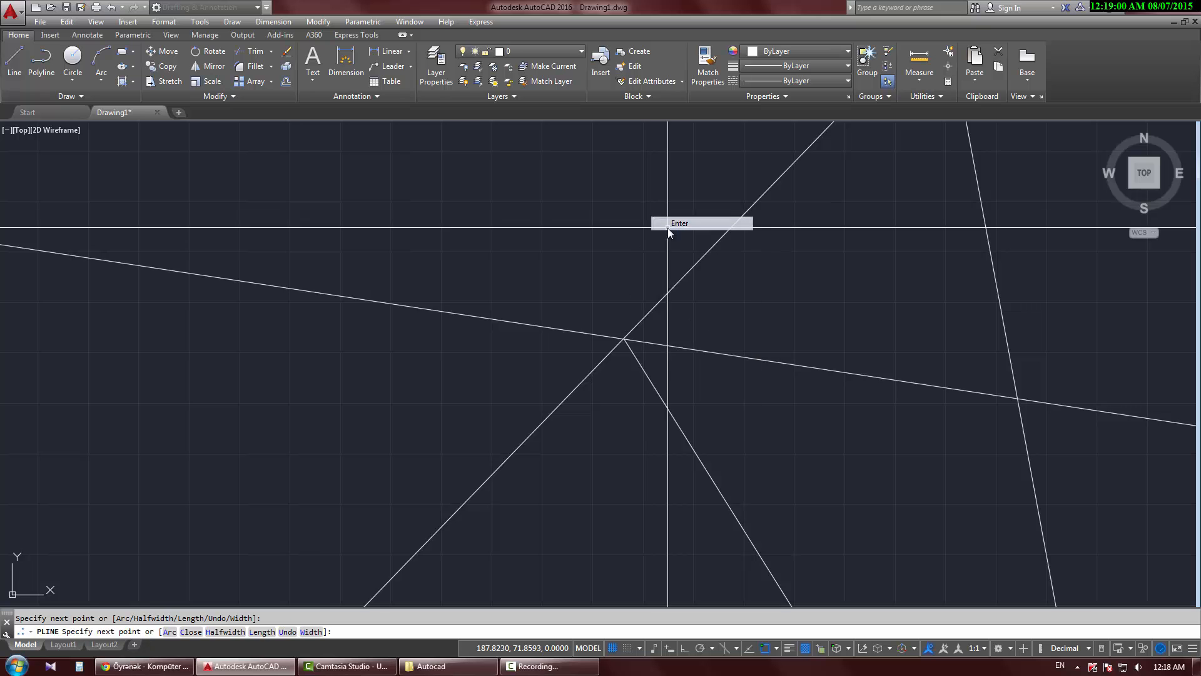
pyautogui.press('Return')
pyautogui.click(668, 357)
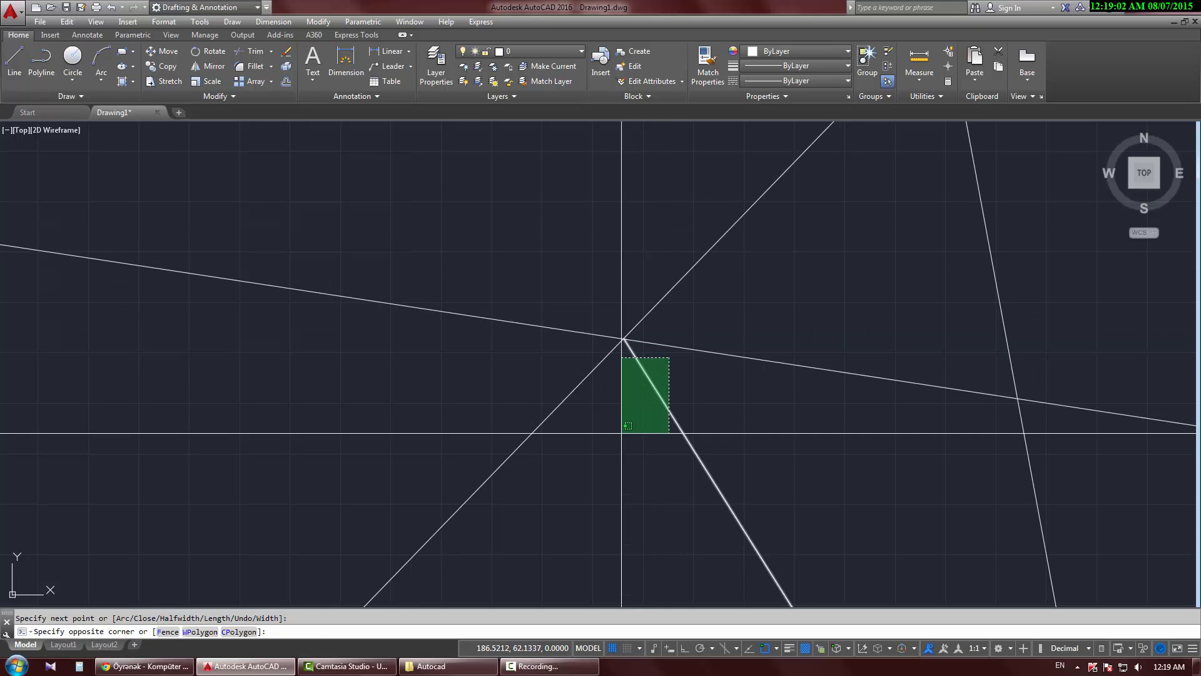
pyautogui.press('Escape')
# Step: Enable the Extension object snap and draw a single sloping polyline segment between the large circle and the self-crossing polyline
pyautogui.click(777, 648)
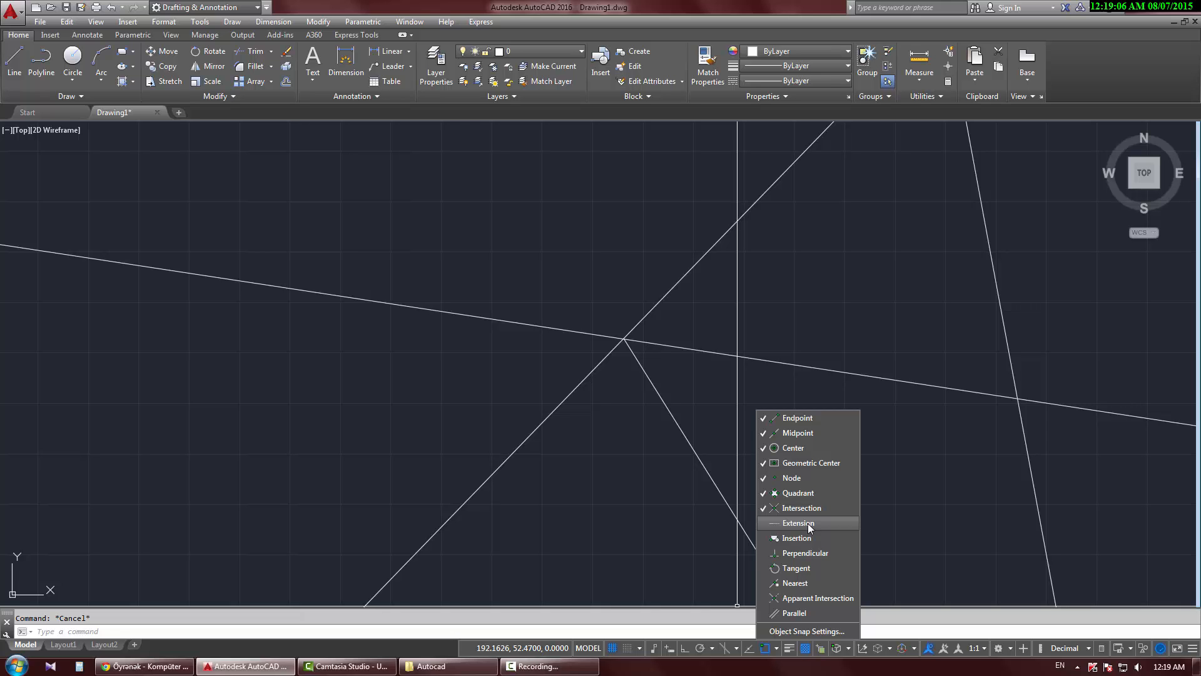
pyautogui.click(505, 23)
pyautogui.click(37, 71)
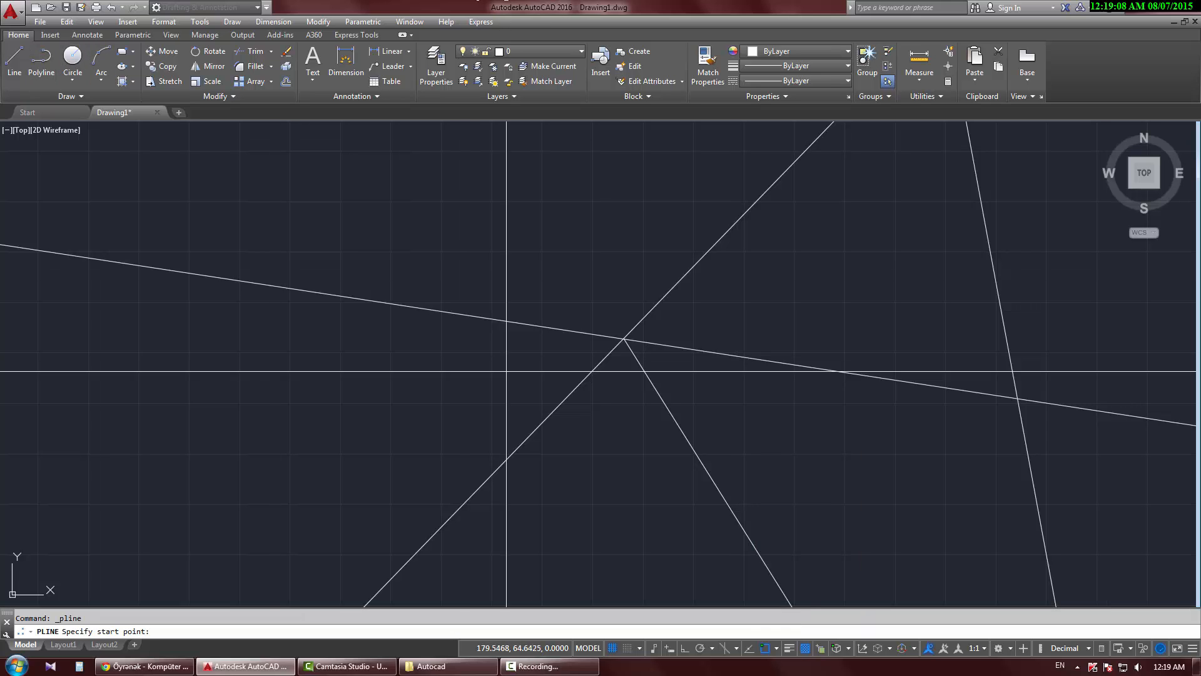
pyautogui.scroll(-5, 662, 287)
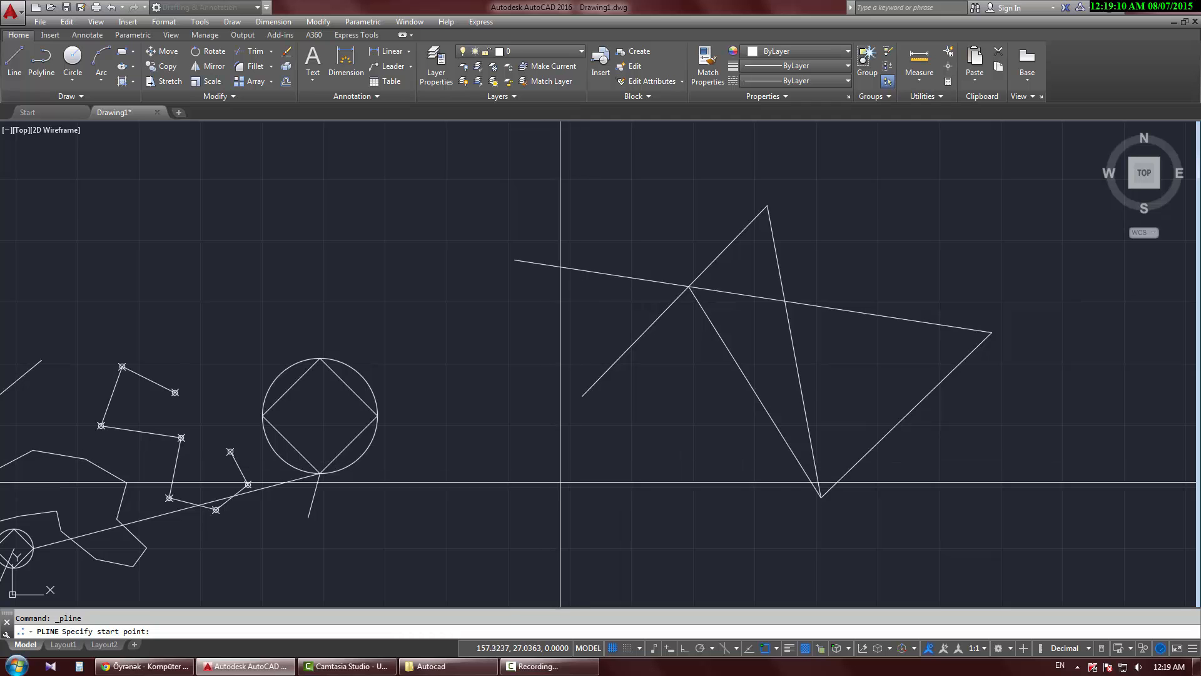
pyautogui.scroll(3, 571, 488)
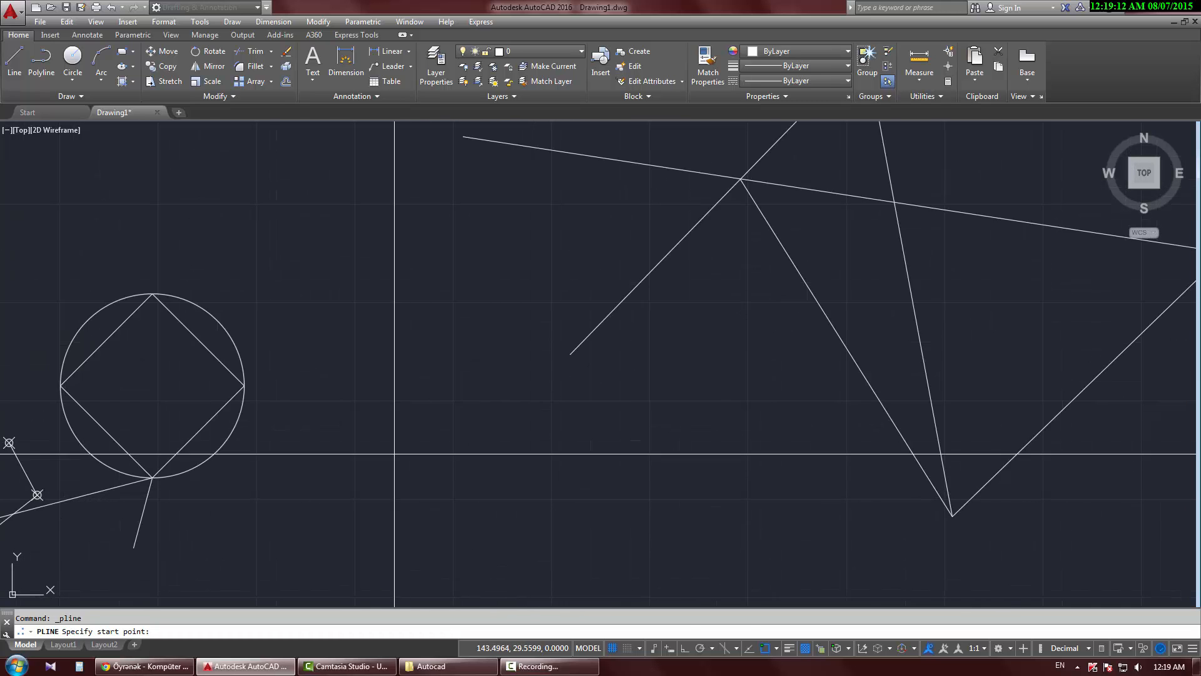
pyautogui.click(368, 367)
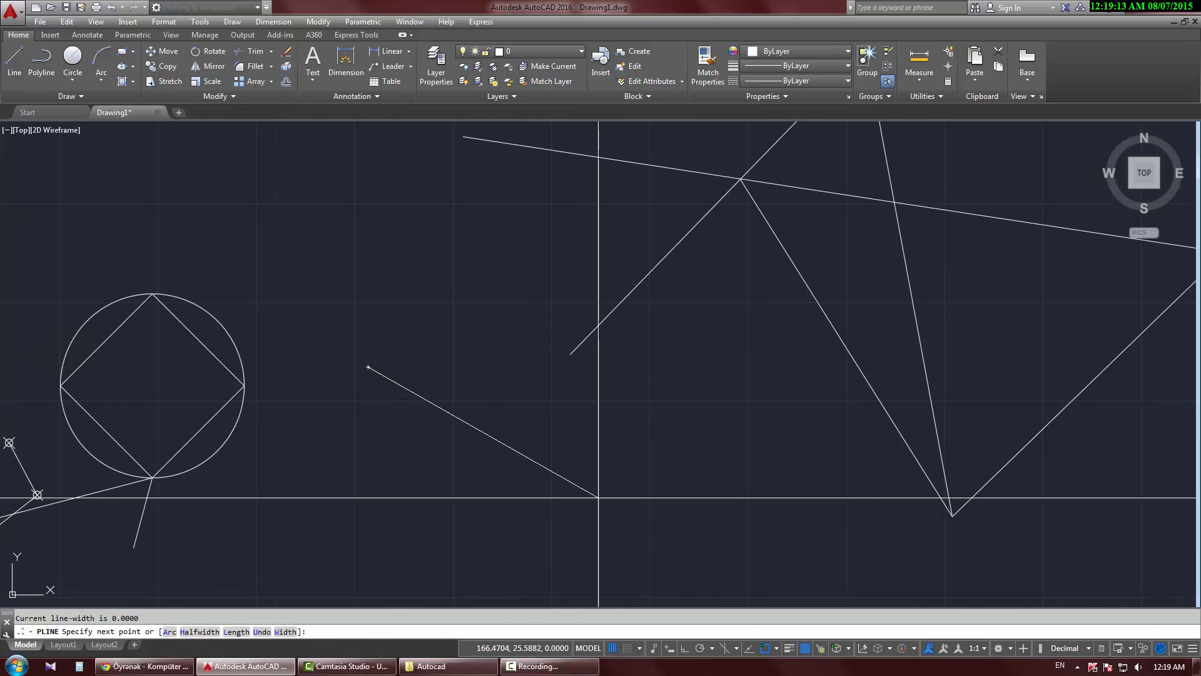
pyautogui.click(712, 473)
pyautogui.rightClick(704, 341)
pyautogui.click(731, 351)
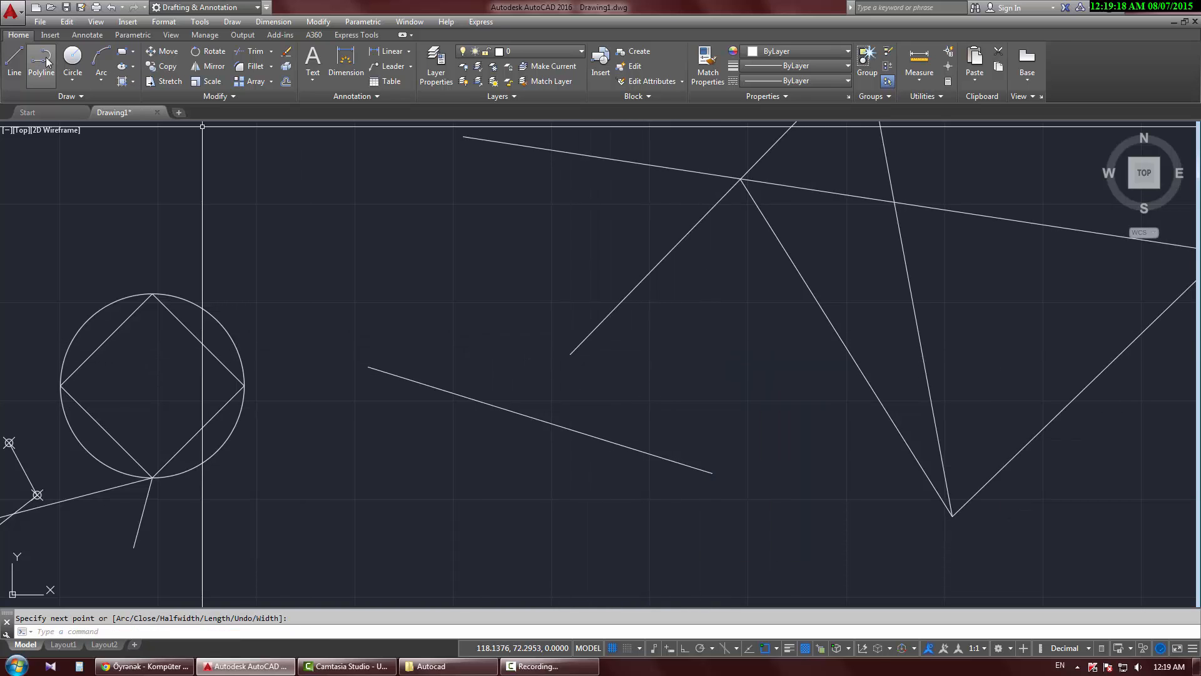
# Step: Draw a polyline from the right intersection to the new sloping segment, snap its next two points along the upper line's extension, and finish it
pyautogui.click(894, 202)
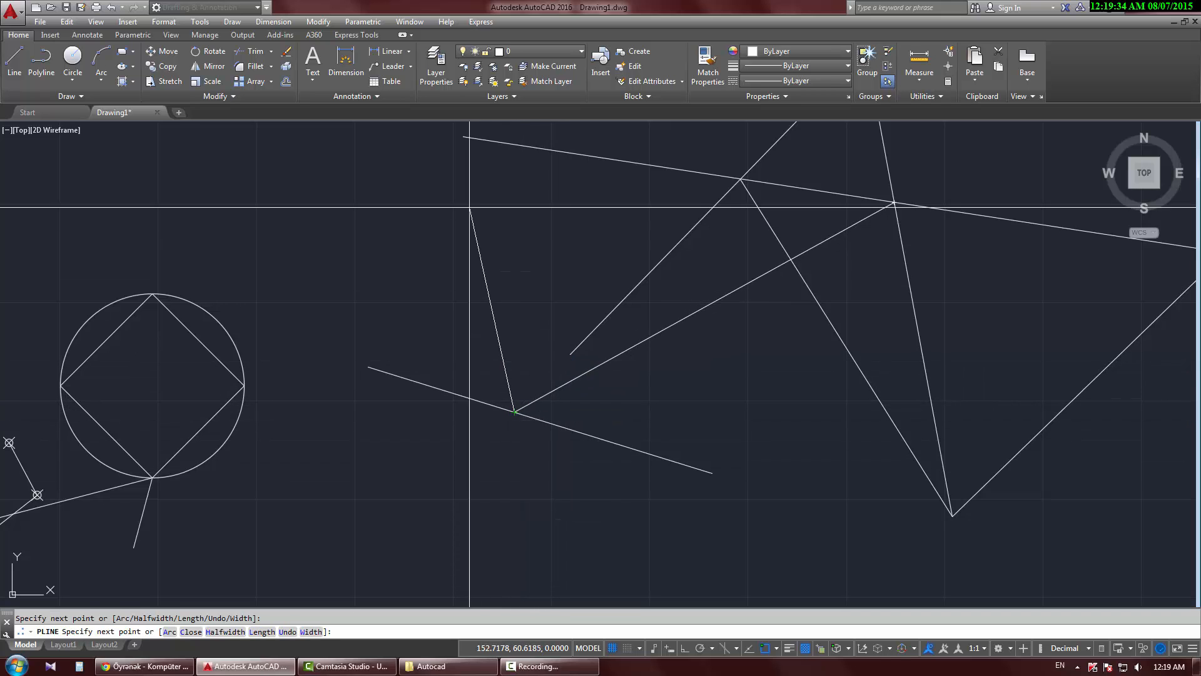
pyautogui.scroll(2, 470, 132)
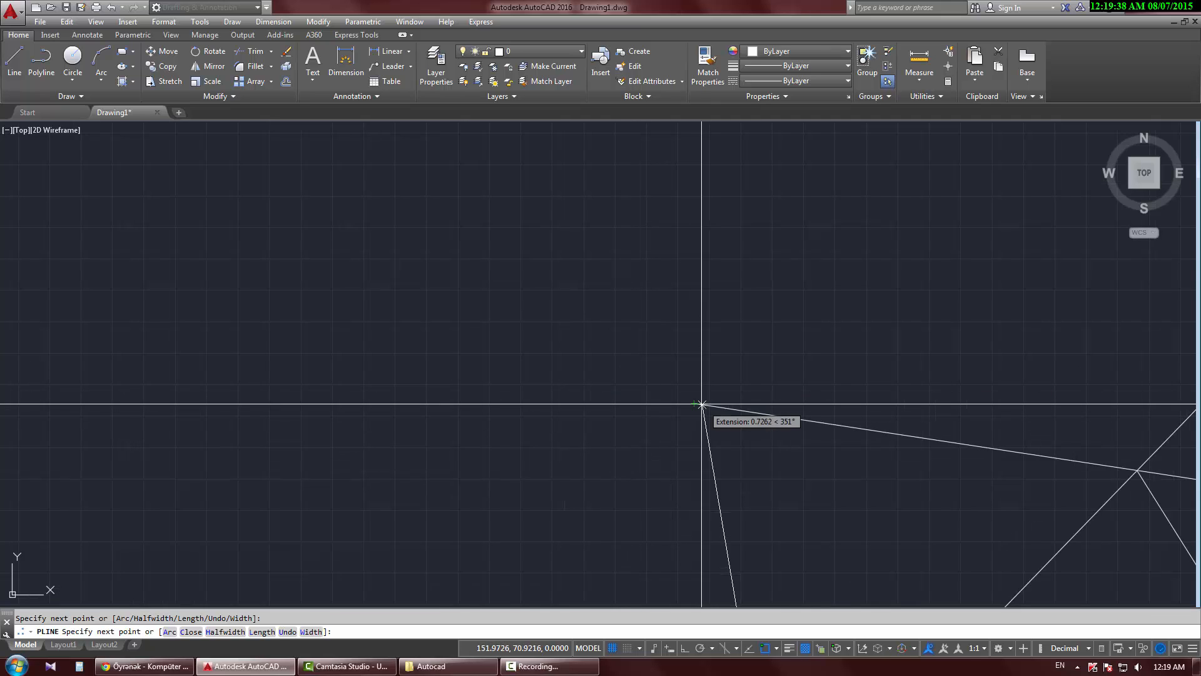
pyautogui.click(616, 386)
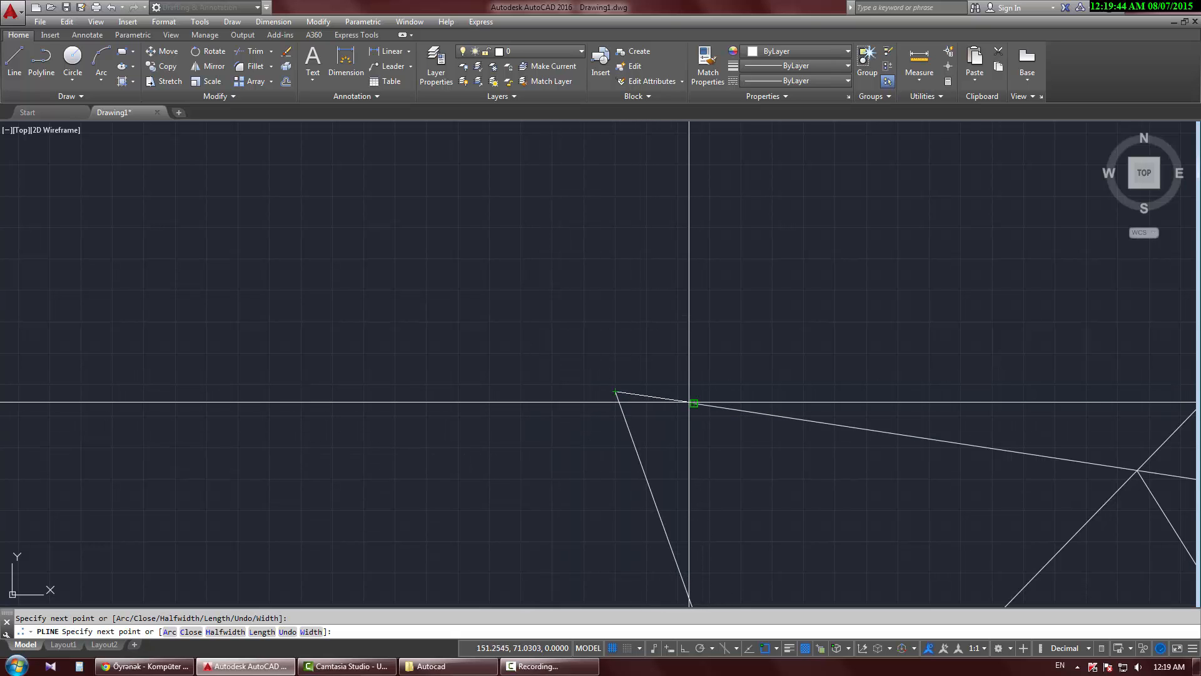
pyautogui.click(650, 396)
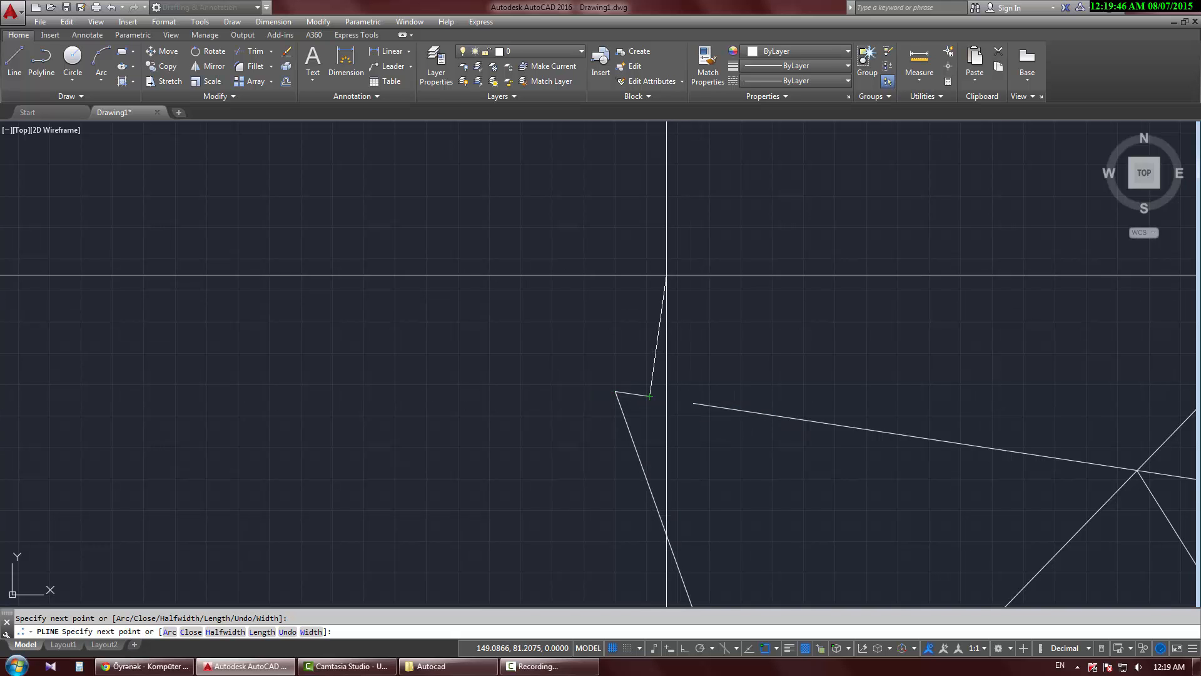
pyautogui.rightClick(667, 275)
pyautogui.click(676, 286)
pyautogui.scroll(-4, 716, 445)
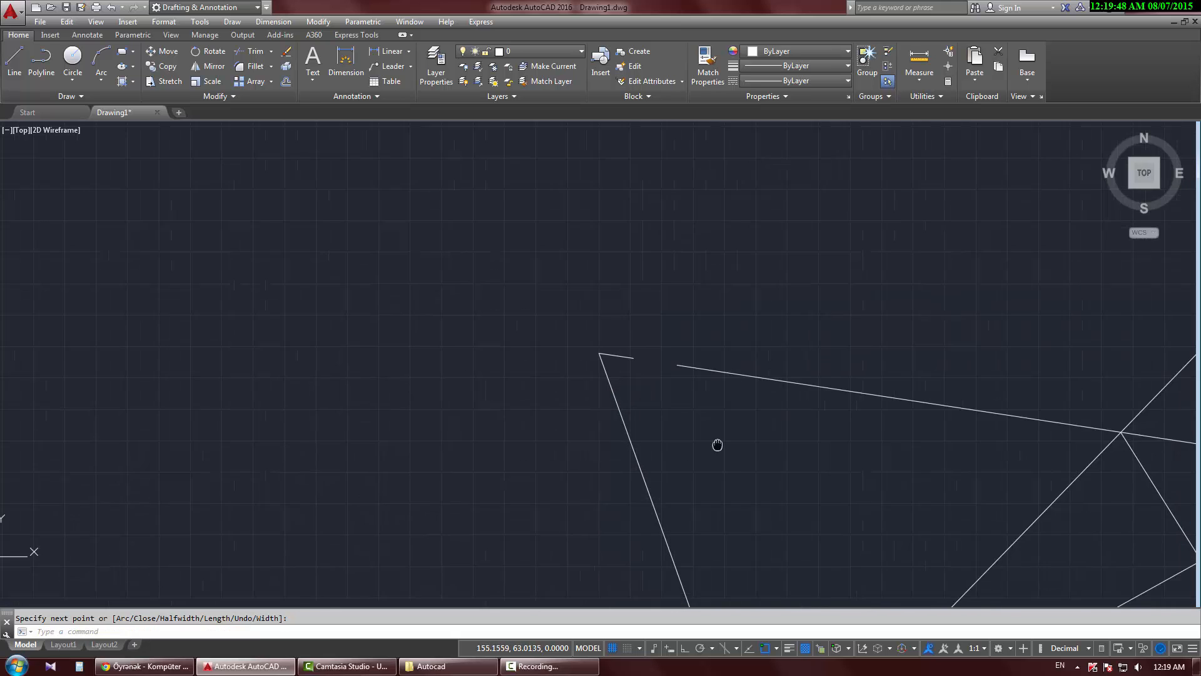
# Step: Enable the Perpendicular object snap and draw a polyline from the empty area meeting the self-crossing polyline's right sloping segment perpendicularly
pyautogui.click(777, 649)
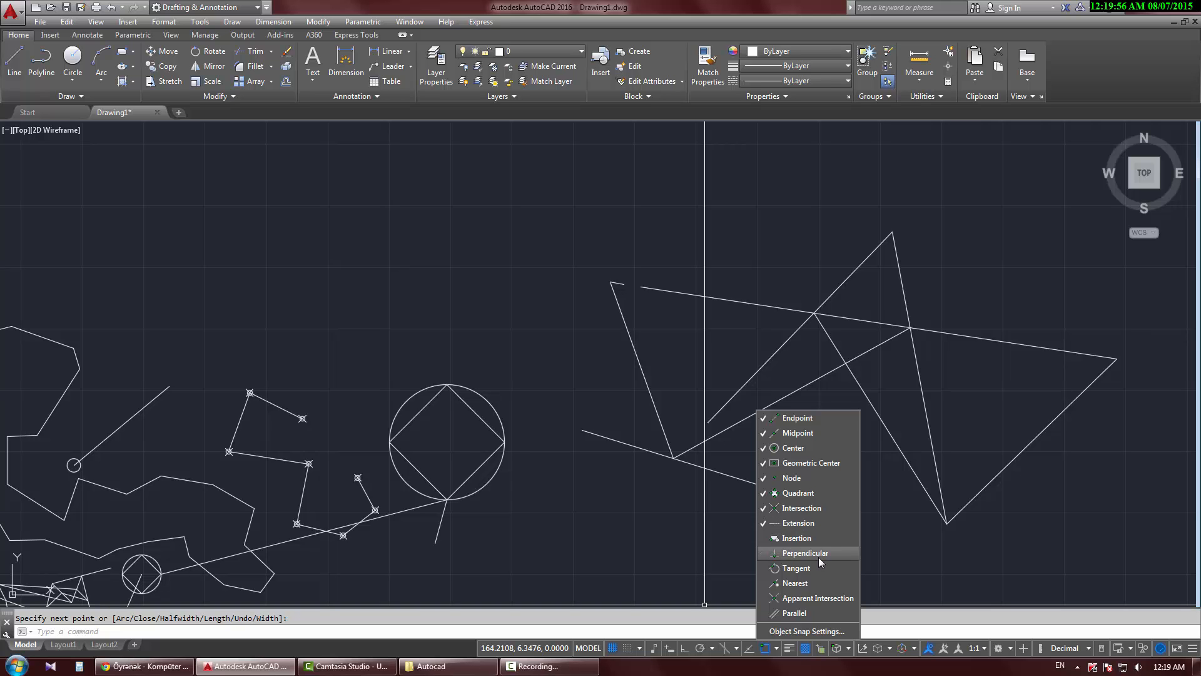
pyautogui.click(372, 2)
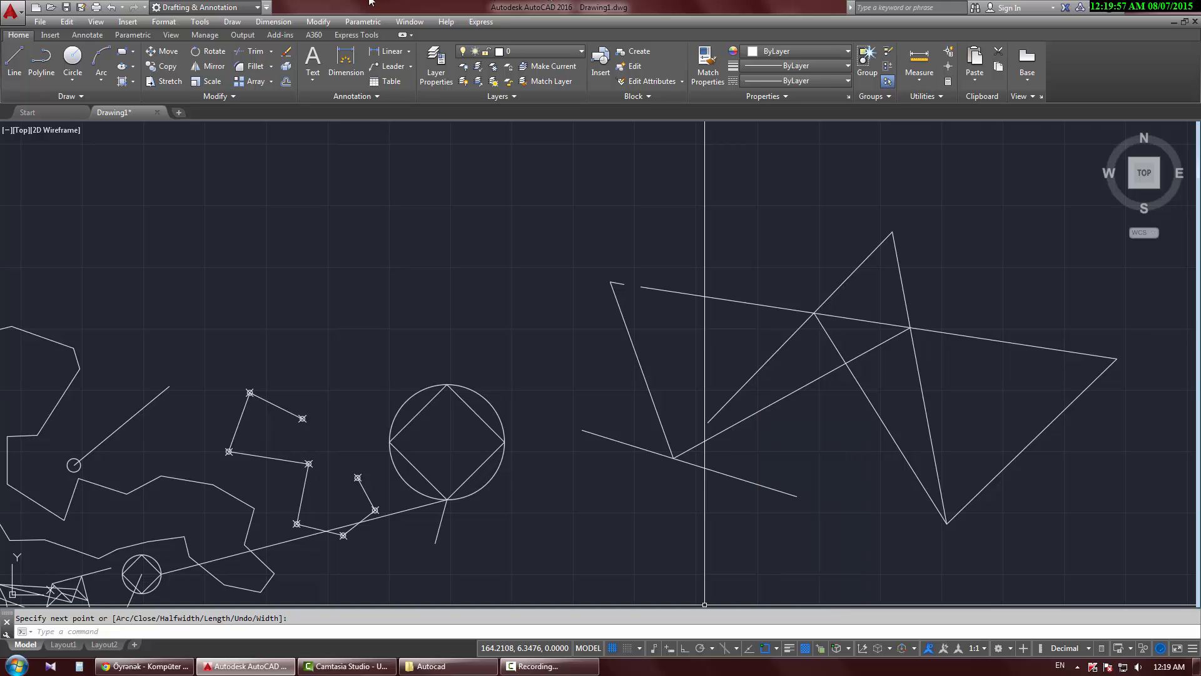
pyautogui.click(41, 69)
pyautogui.moveTo(657, 356)
pyautogui.mouseDown(button='middle')
pyautogui.moveTo(703, 410)
pyautogui.moveTo(617, 361)
pyautogui.mouseUp(button='middle')
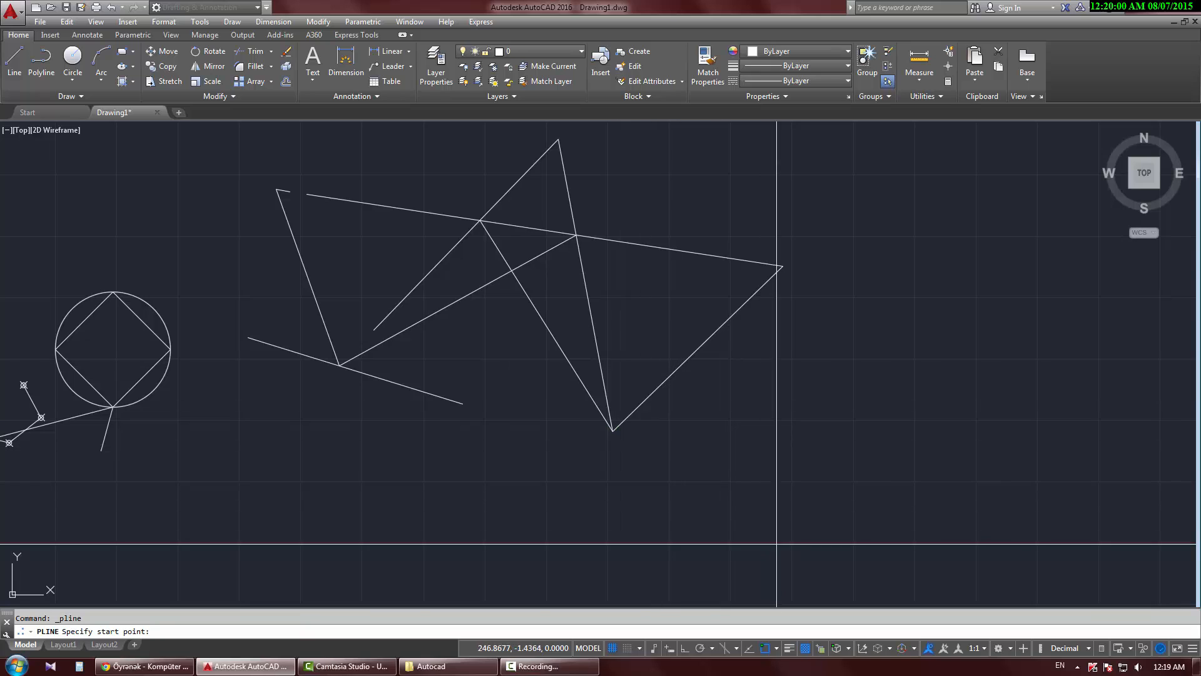
pyautogui.click(902, 445)
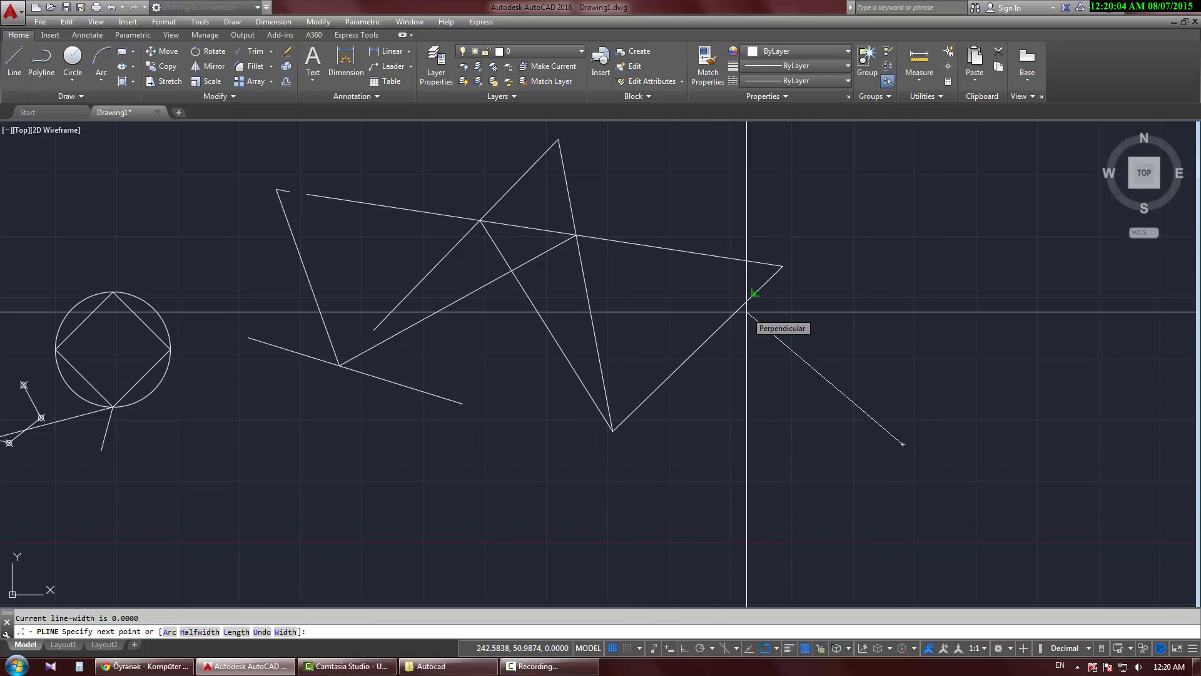
pyautogui.click(754, 294)
pyautogui.rightClick(826, 303)
pyautogui.click(849, 314)
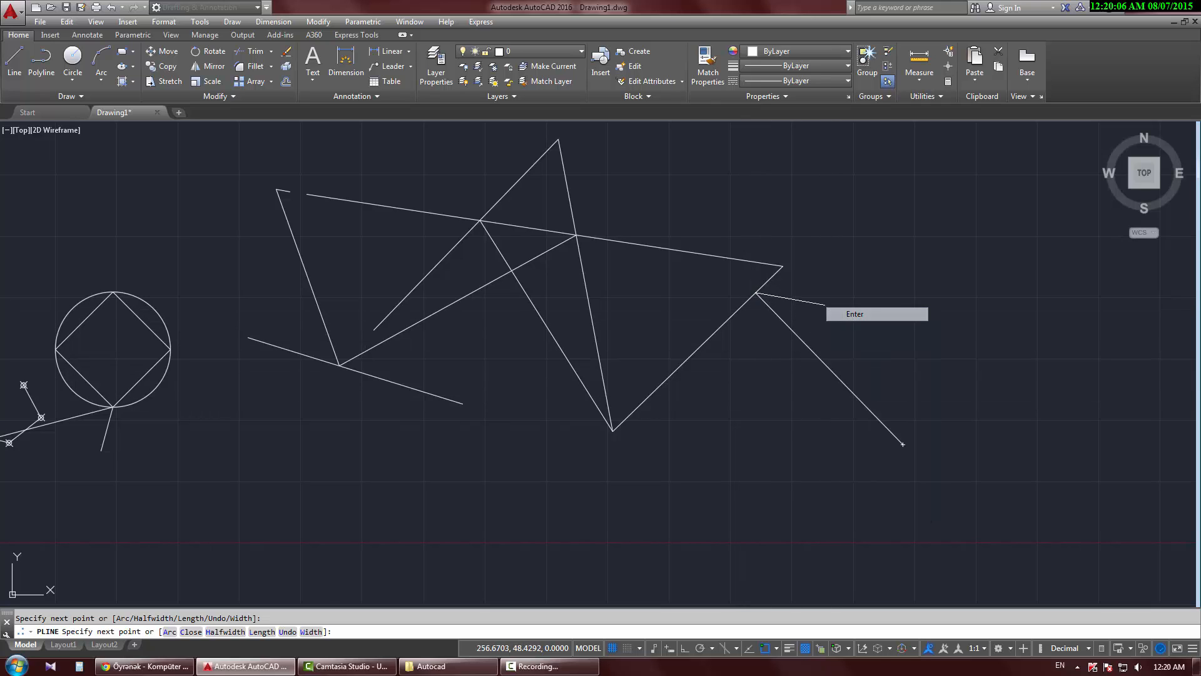
# Step: Place an angular dimension between the self-crossing polyline's right sloping segment and the new perpendicular polyline
pyautogui.scroll(4, 776, 272)
pyautogui.click(87, 35)
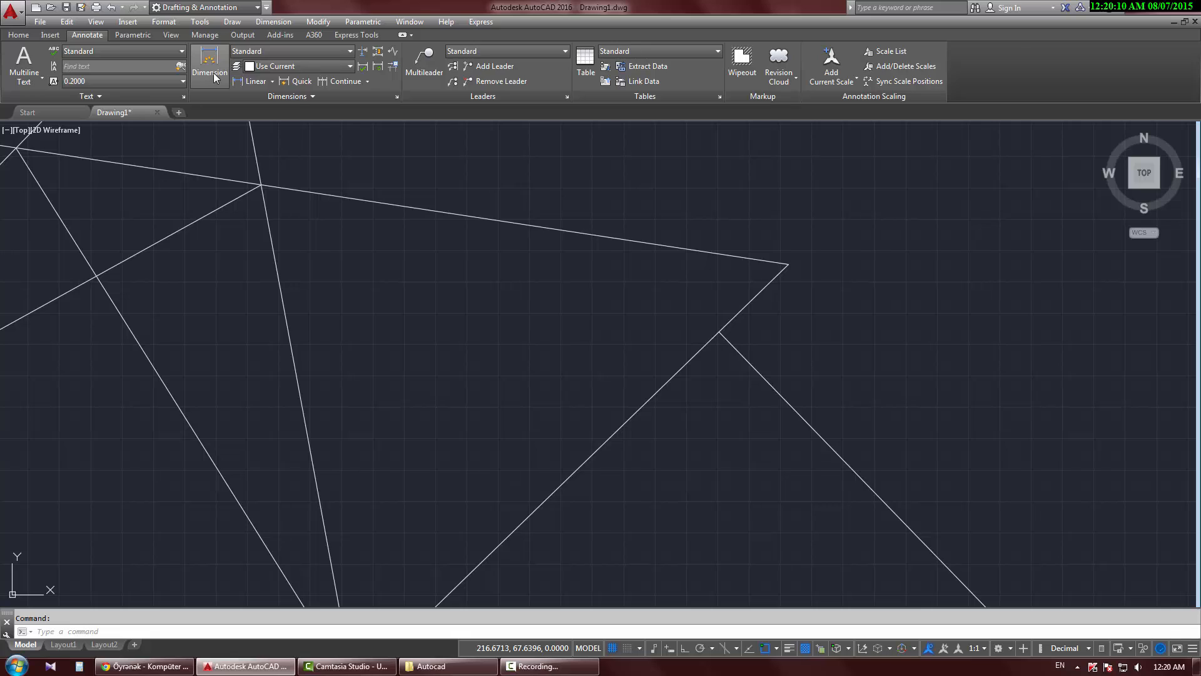
pyautogui.click(273, 82)
pyautogui.click(261, 146)
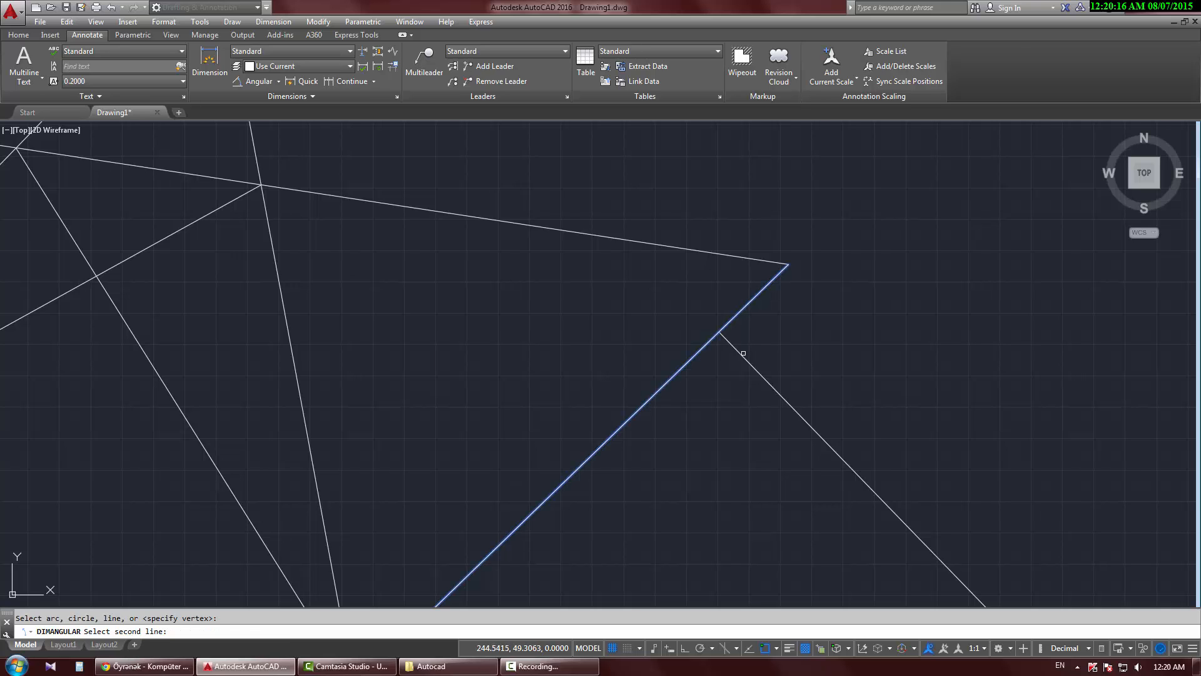
pyautogui.click(743, 352)
pyautogui.click(761, 329)
pyautogui.scroll(8, 766, 328)
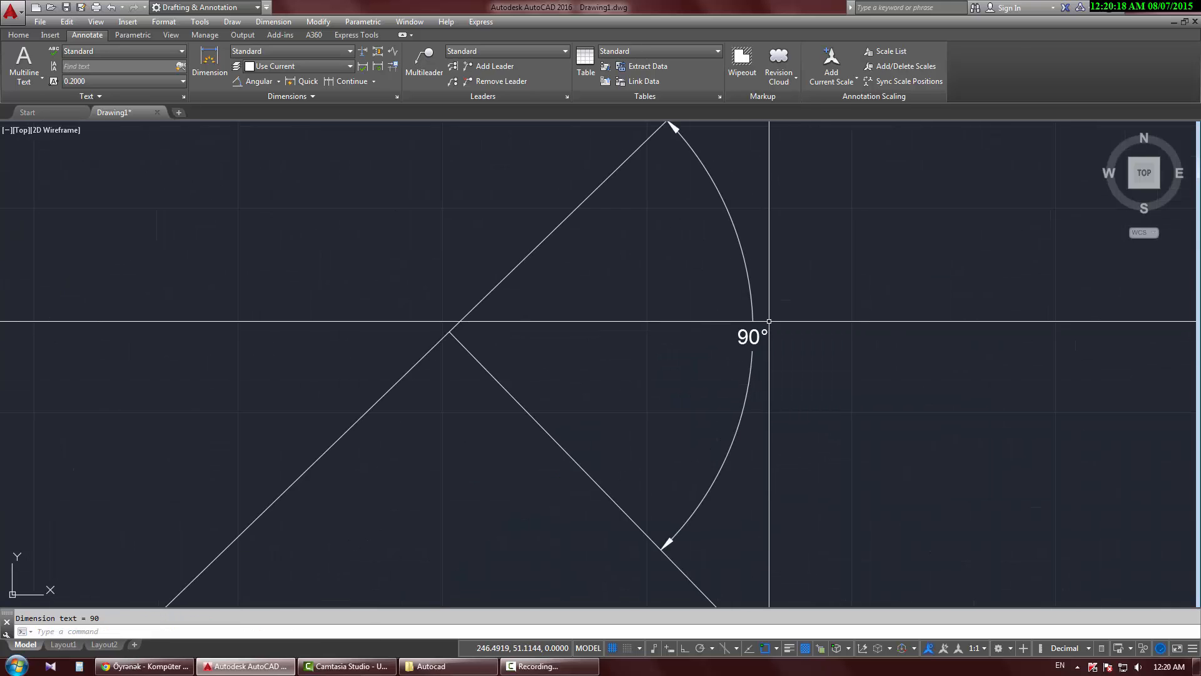
# Step: Delete the angular dimension at the perpendicular corner
pyautogui.scroll(2, 764, 325)
pyautogui.scroll(-8, 759, 331)
pyautogui.click(801, 319)
pyautogui.click(756, 338)
pyautogui.press('Delete')
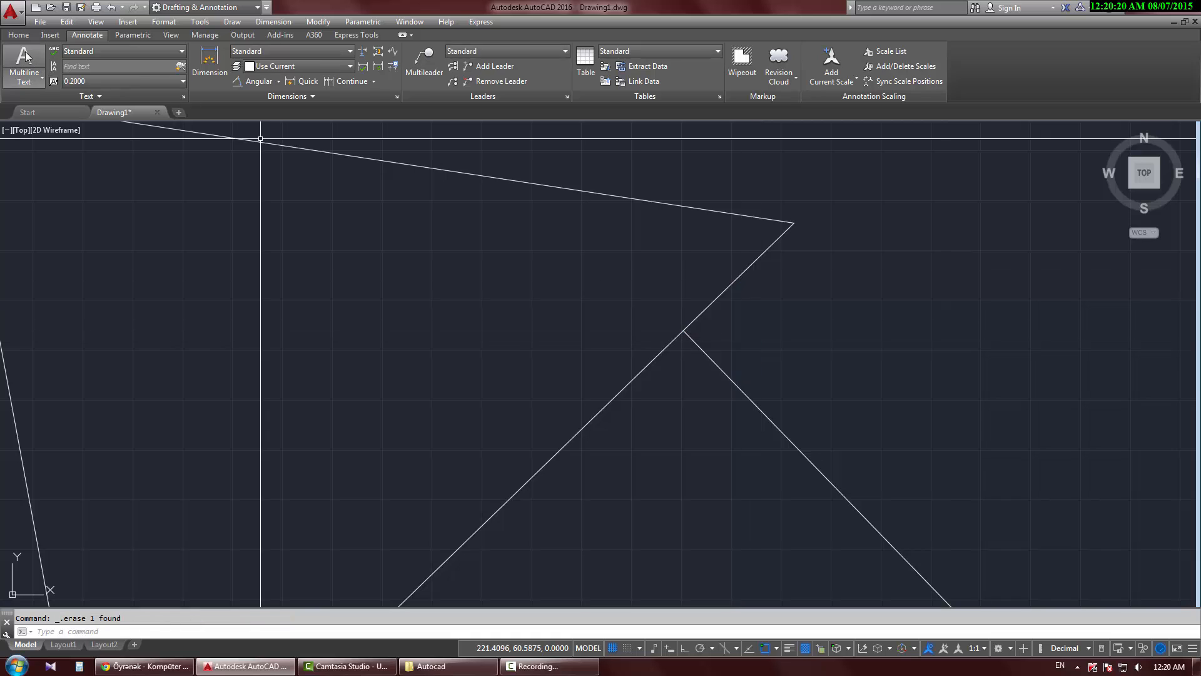
# Step: Enable the Tangent object snap for the large circle with the inscribed diamond
pyautogui.click(19, 36)
pyautogui.scroll(-8, 424, 199)
pyautogui.scroll(4, 424, 218)
pyautogui.scroll(-4, 425, 222)
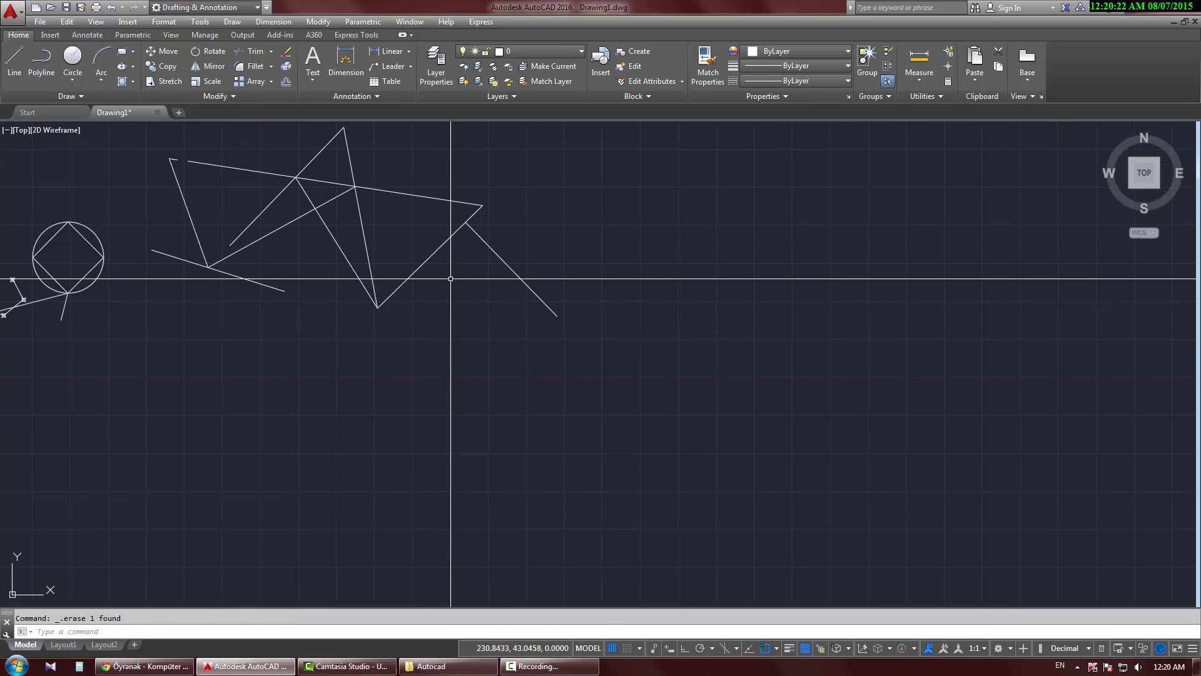
pyautogui.click(777, 648)
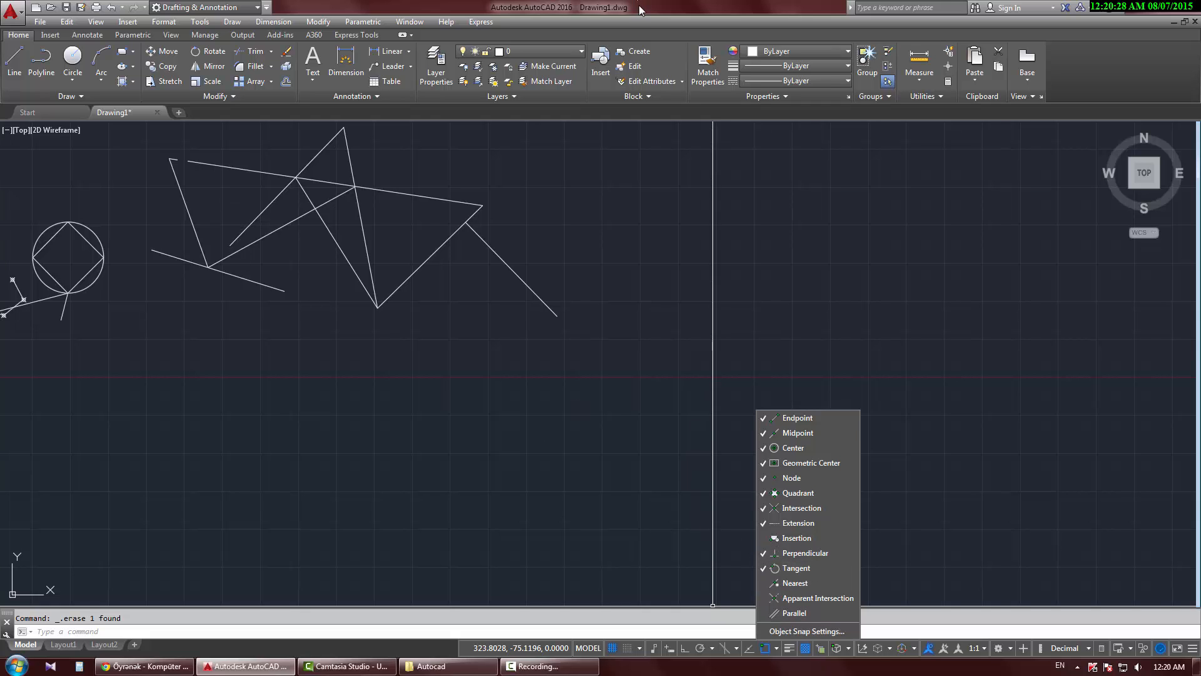
pyautogui.moveTo(137, 215); pyautogui.dragTo(471, 348, button='middle')
pyautogui.scroll(4, 463, 345)
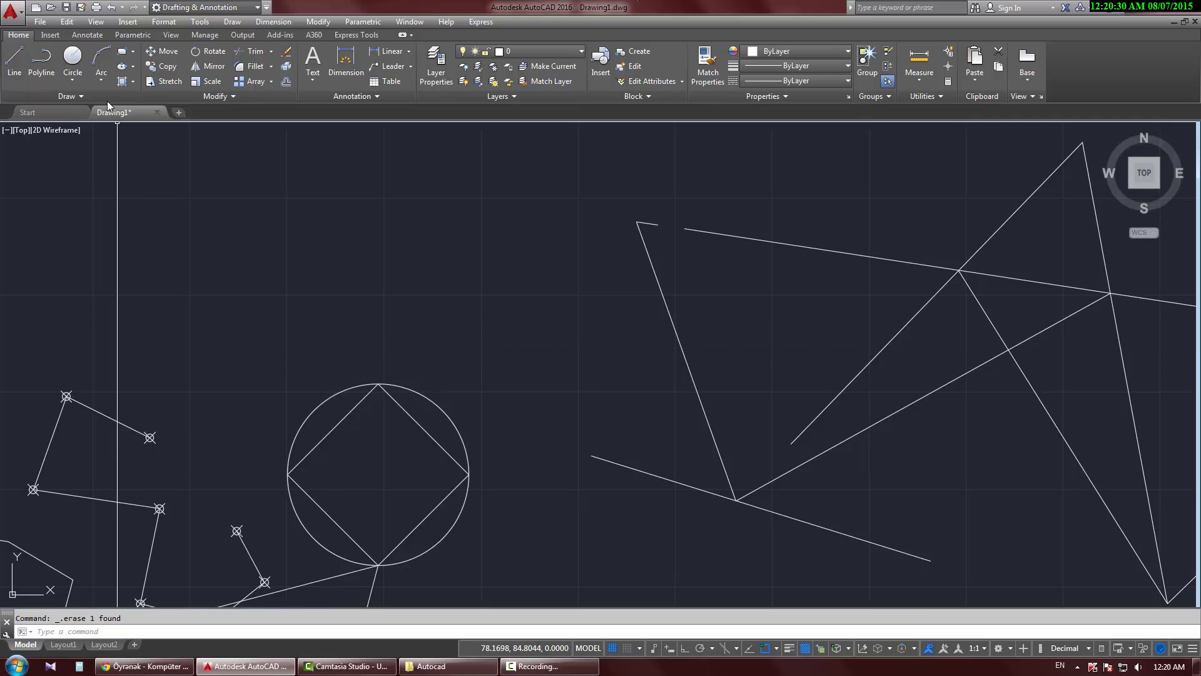
# Step: Draw a single-segment polyline from the empty area above the large circle, ending tangent to the circle's upper right side
pyautogui.click(44, 57)
pyautogui.scroll(2, 388, 309)
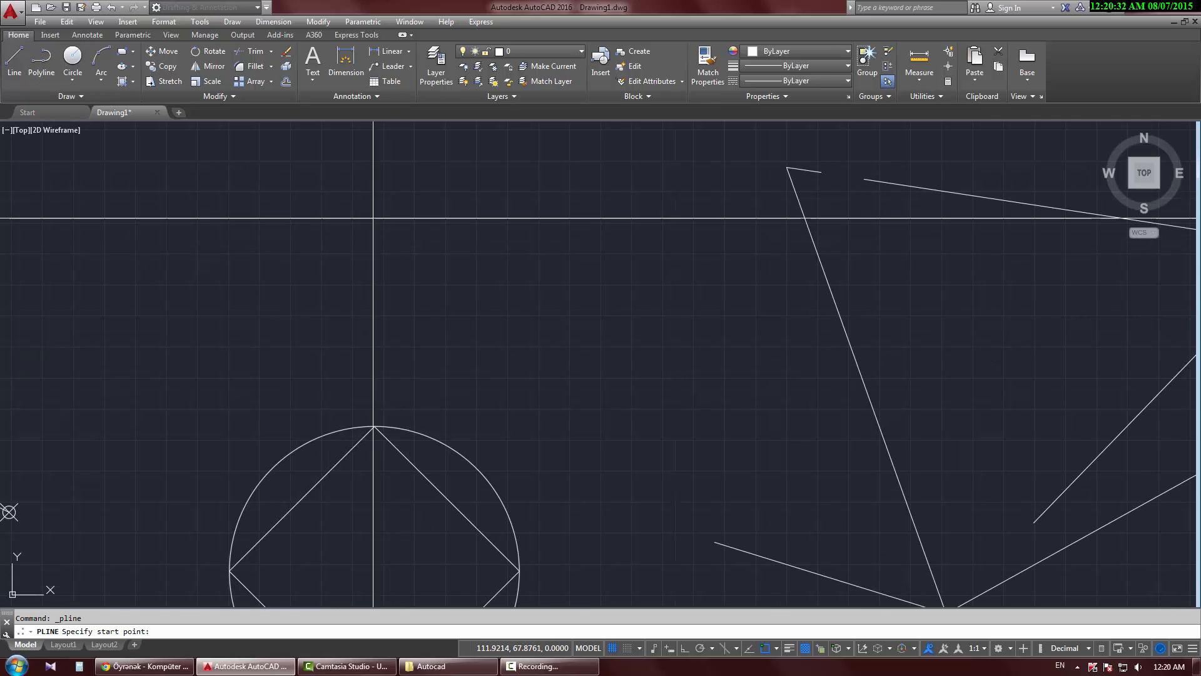
pyautogui.click(240, 246)
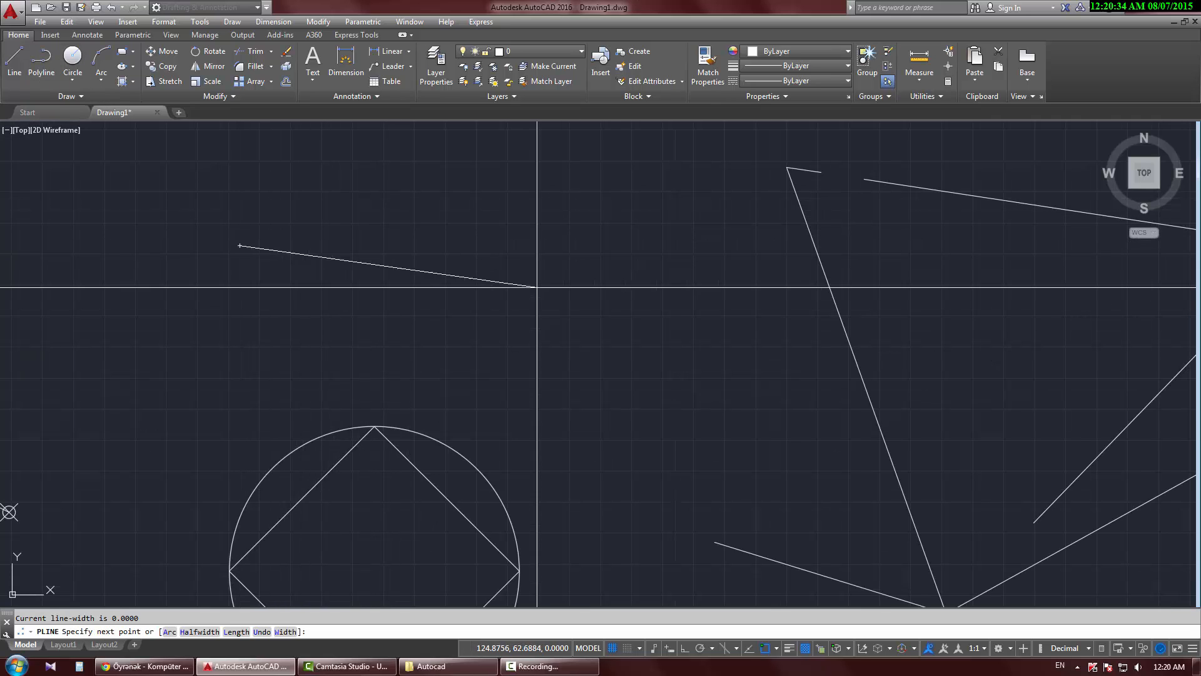
pyautogui.click(468, 455)
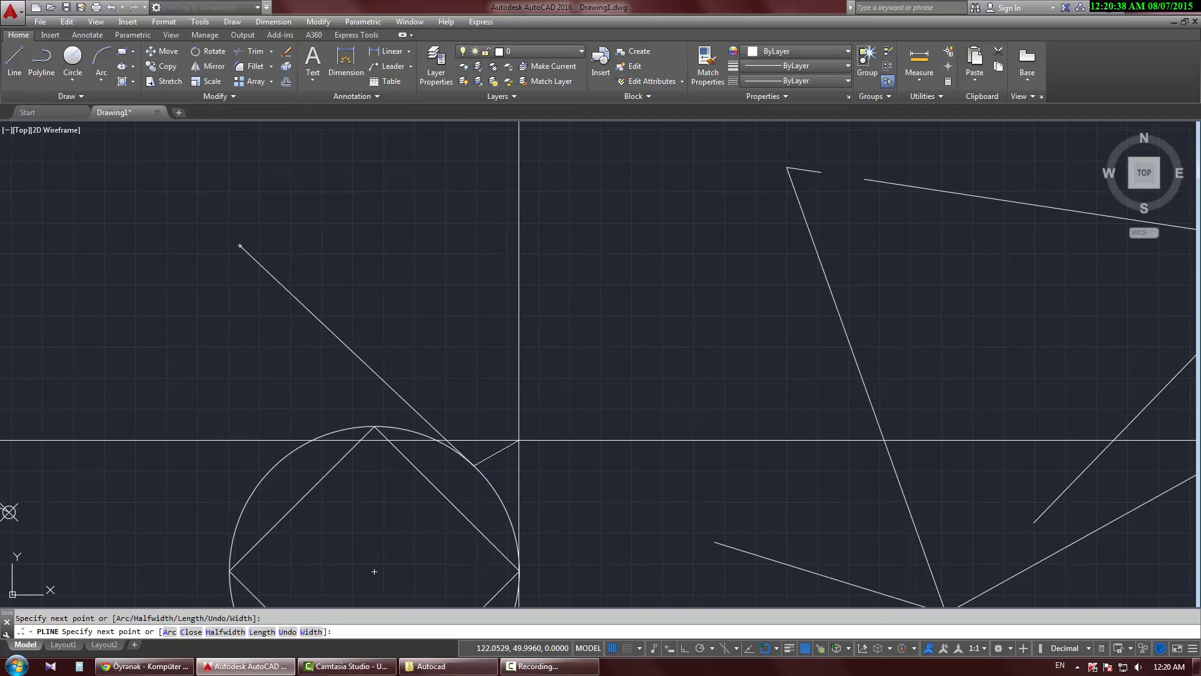
pyautogui.moveTo(555, 463); pyautogui.dragTo(627, 274, button='middle')
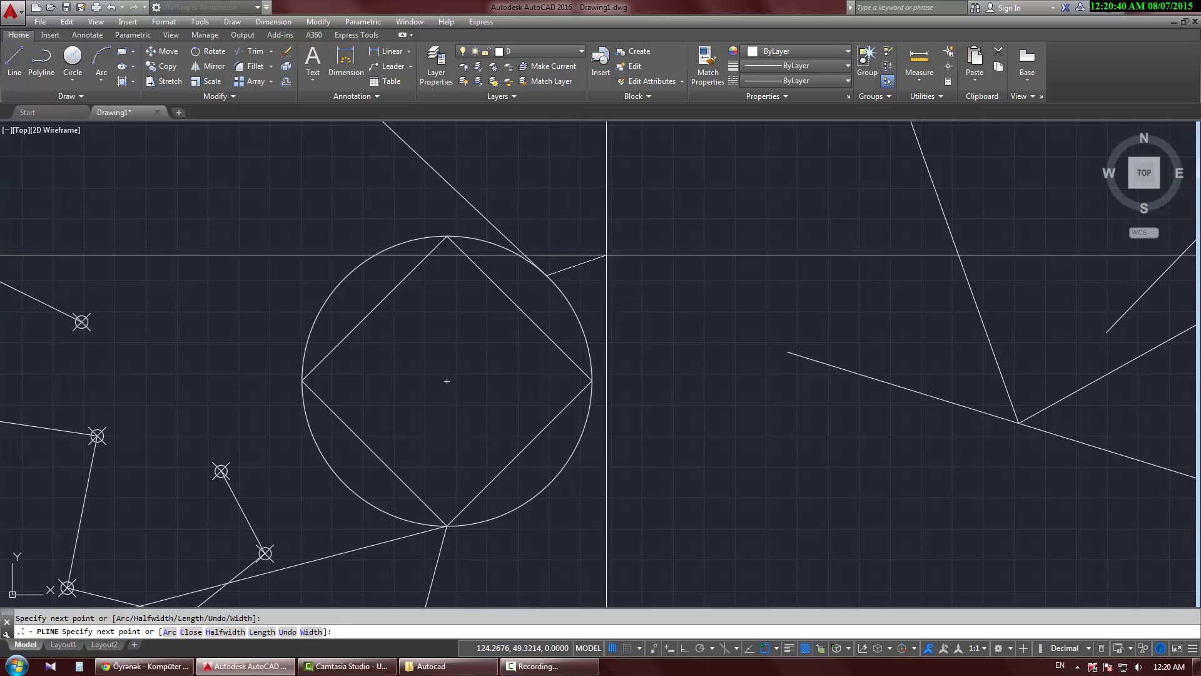
pyautogui.press('Escape')
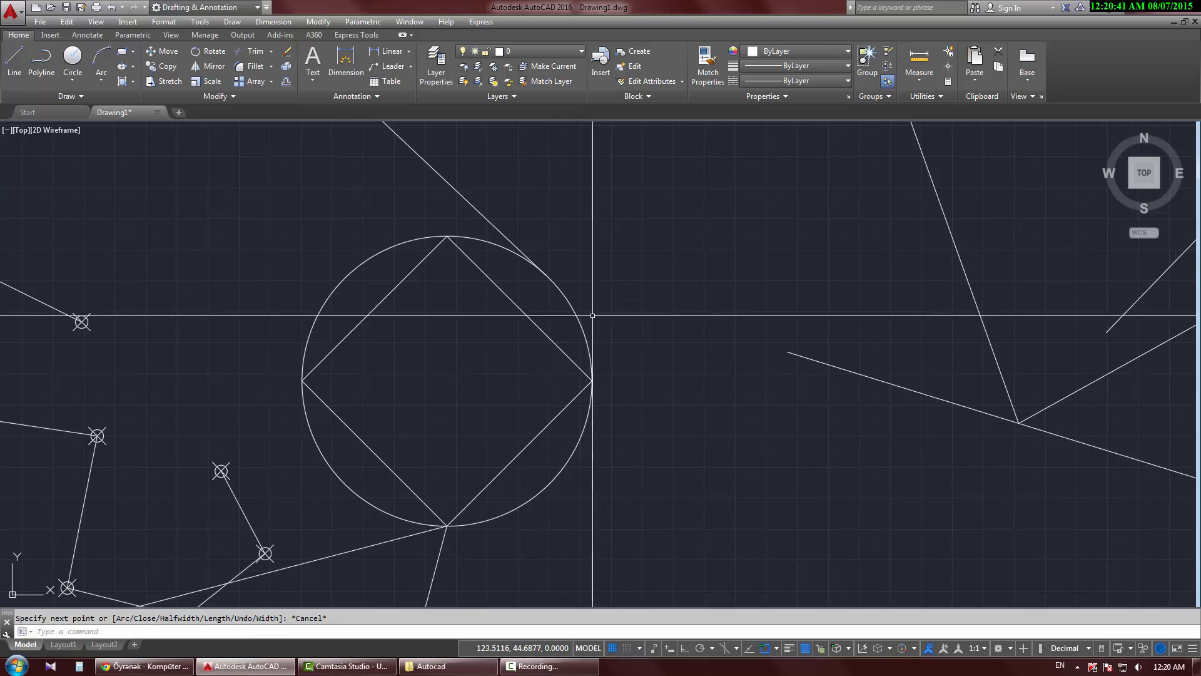
# Step: Examine the contact point between the tangent polyline and the large circle up close, then clear the selection
pyautogui.click(505, 247)
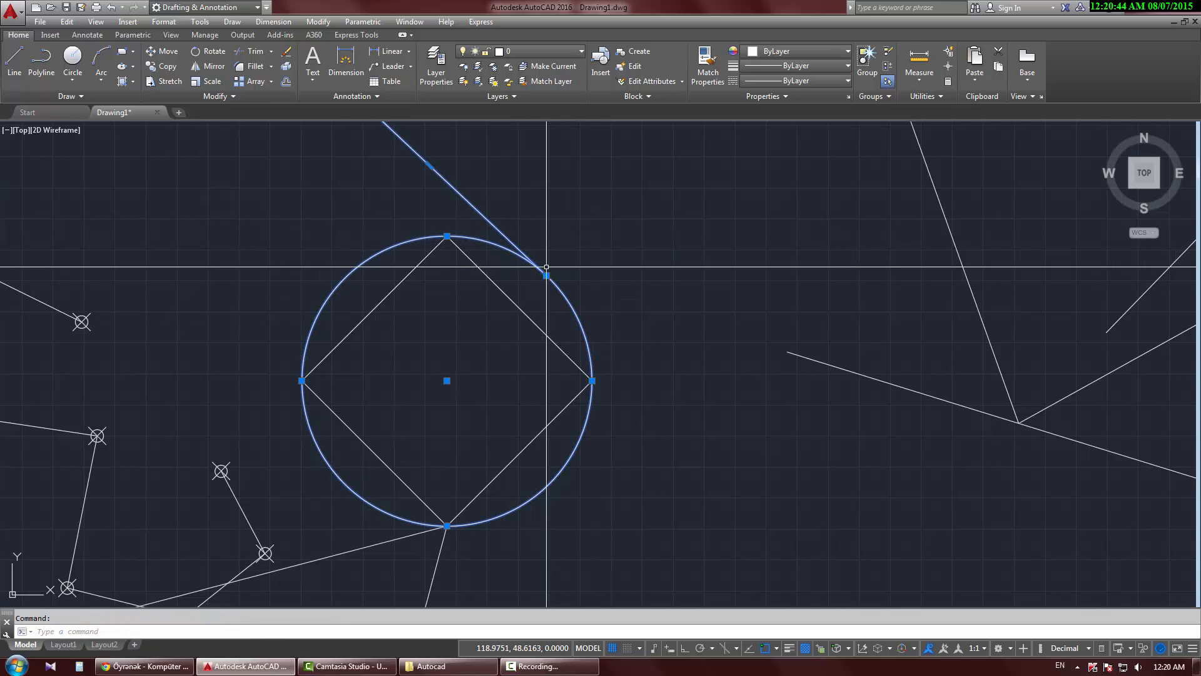
pyautogui.press('Escape')
pyautogui.scroll(6, 536, 276)
pyautogui.scroll(3, 555, 327)
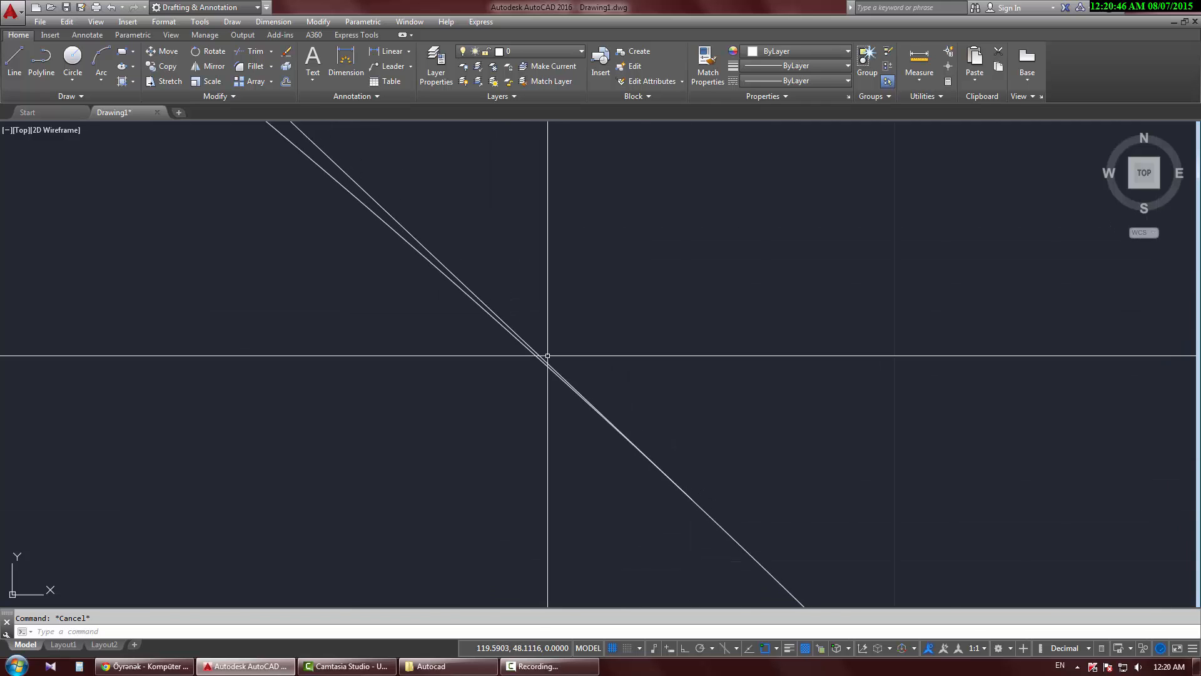
pyautogui.click(530, 344)
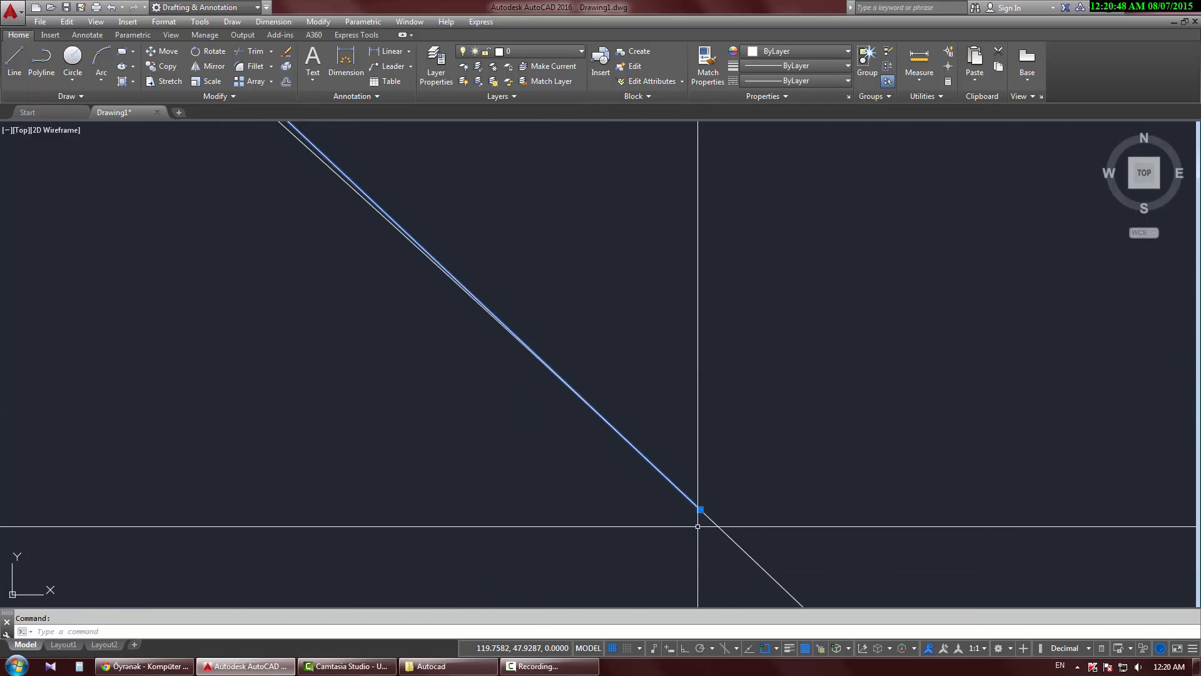
pyautogui.scroll(2, 701, 494)
pyautogui.scroll(-8, 708, 491)
pyautogui.press('Escape')
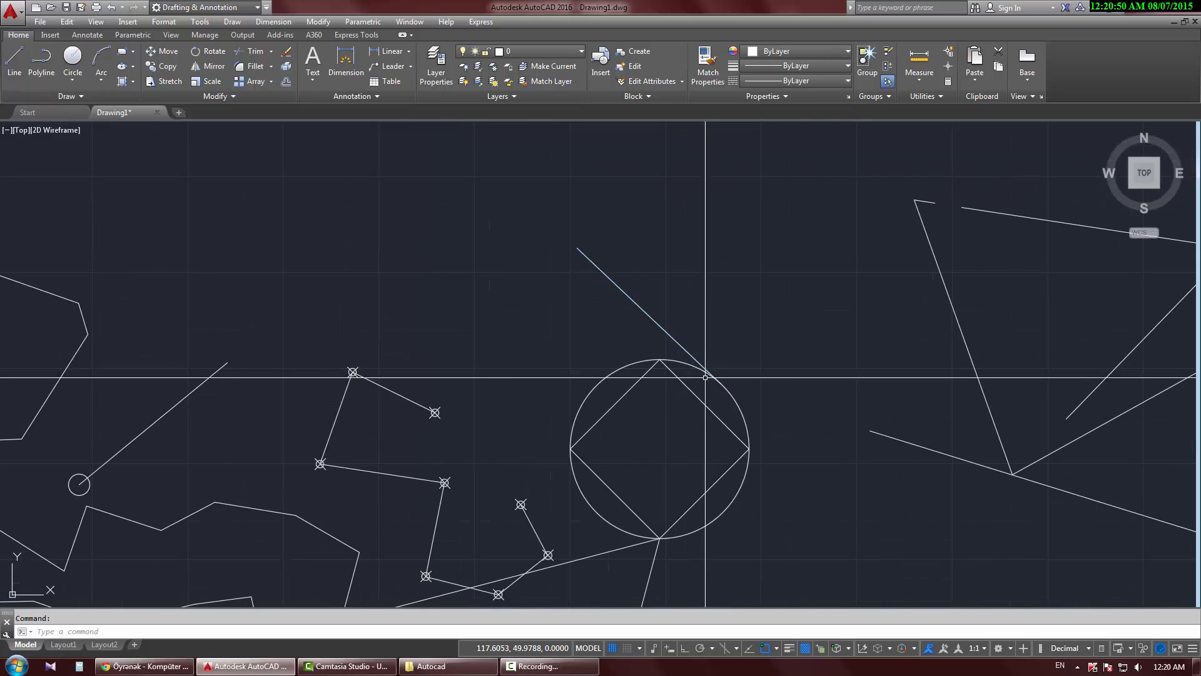
# Step: Enable the Nearest object snap and draw a large closed five-sided polyline in the empty area above the self-crossing polyline
pyautogui.click(777, 649)
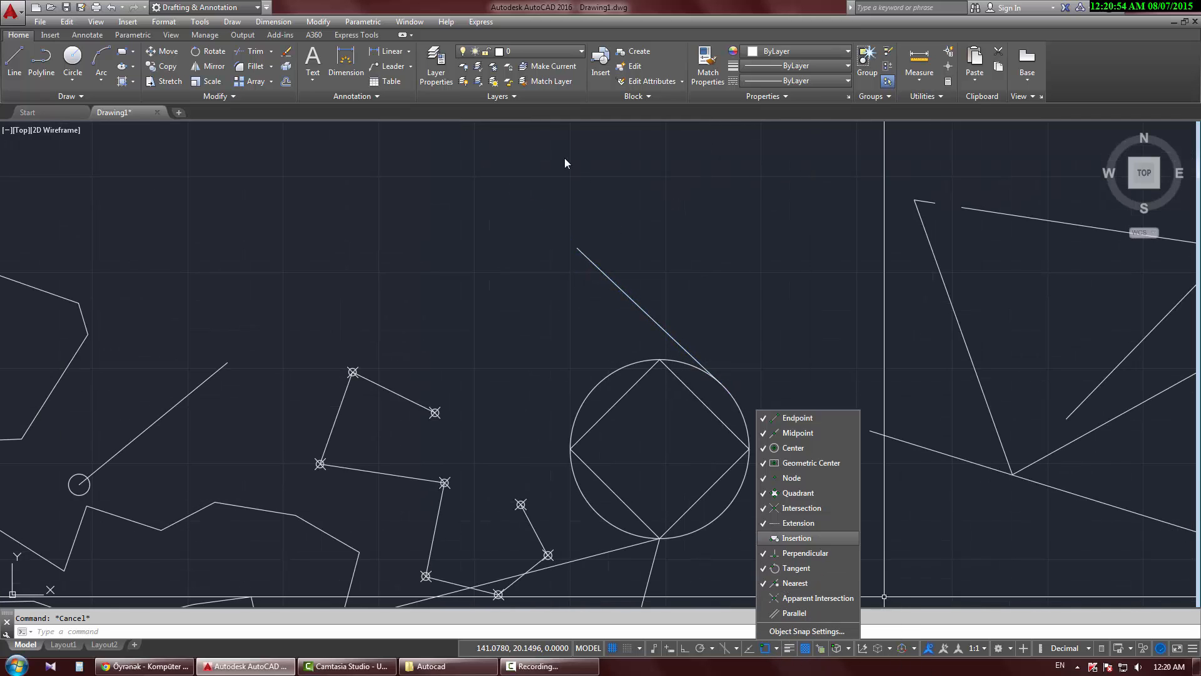
pyautogui.click(499, 5)
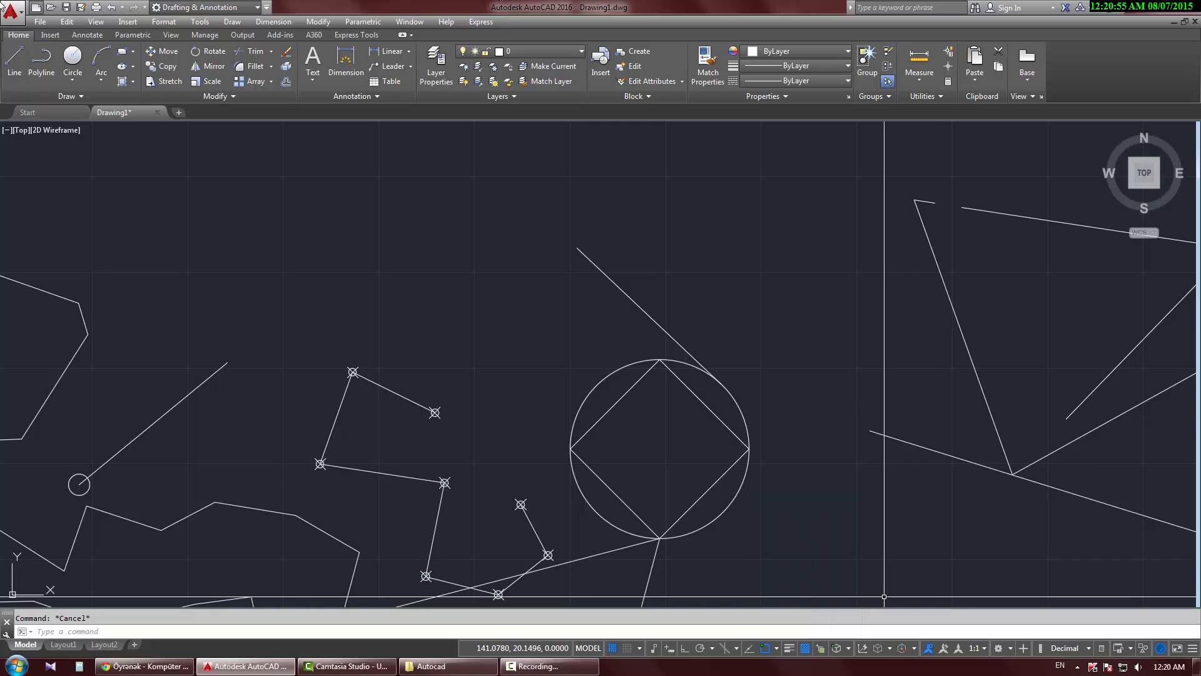
pyautogui.click(41, 57)
pyautogui.scroll(-4, 451, 325)
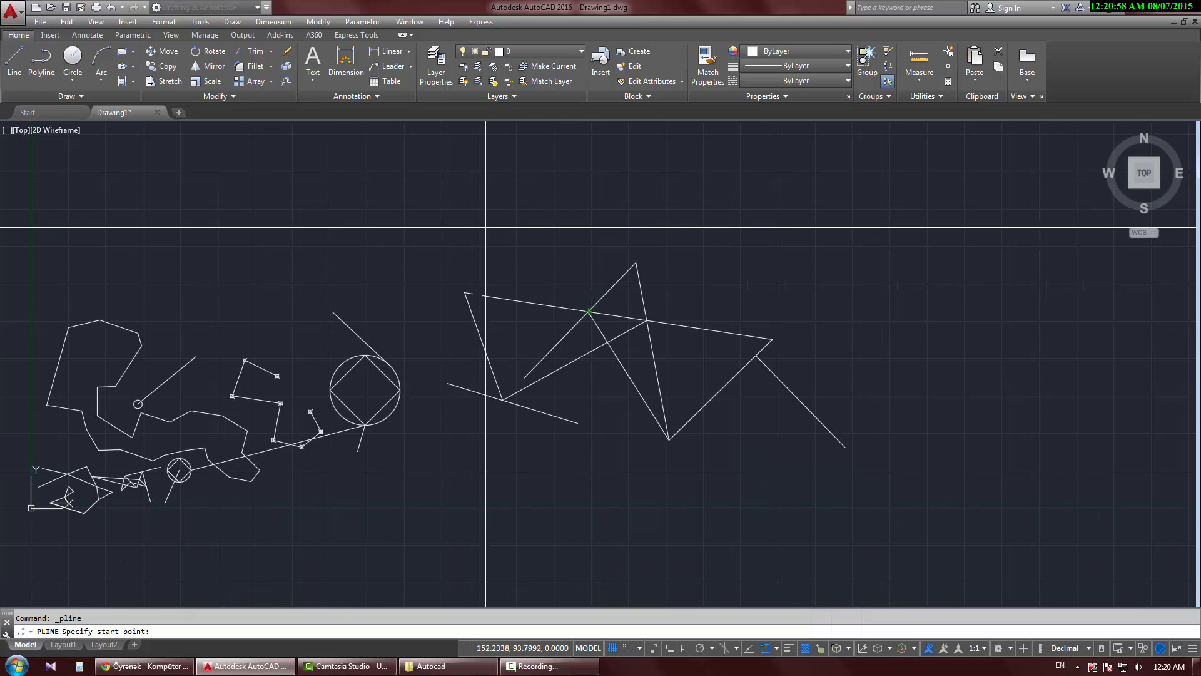
pyautogui.moveTo(485, 227); pyautogui.dragTo(387, 390, button='middle')
pyautogui.click(369, 294)
pyautogui.click(754, 192)
pyautogui.click(974, 331)
pyautogui.click(952, 538)
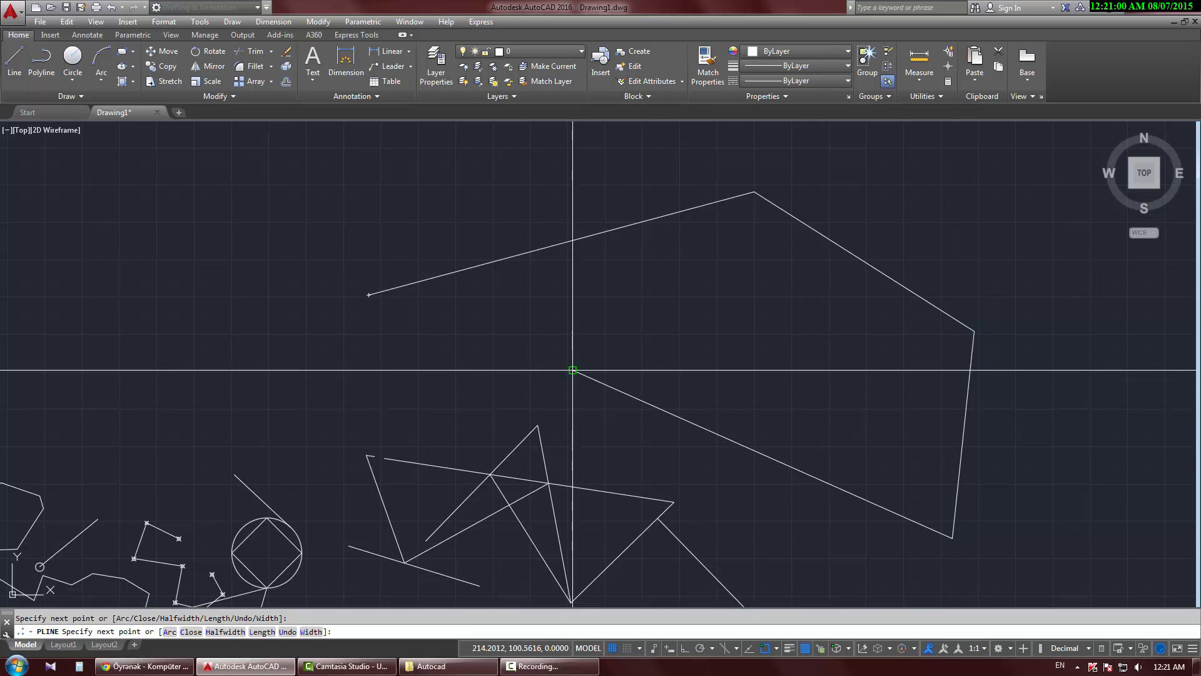
pyautogui.click(573, 370)
pyautogui.rightClick(341, 373)
pyautogui.click(384, 433)
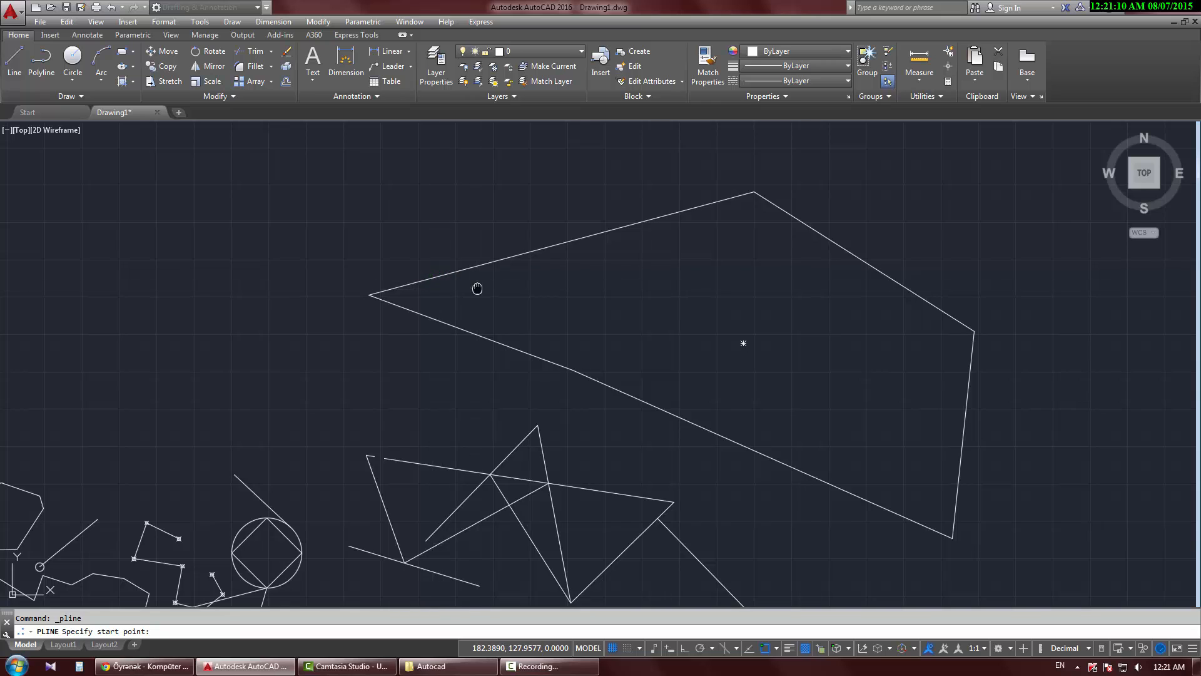
# Step: Draw a closed four-point polyline inside the five-sided shape, snapping each vertex to the nearest point on its edges
pyautogui.scroll(2, 477, 287)
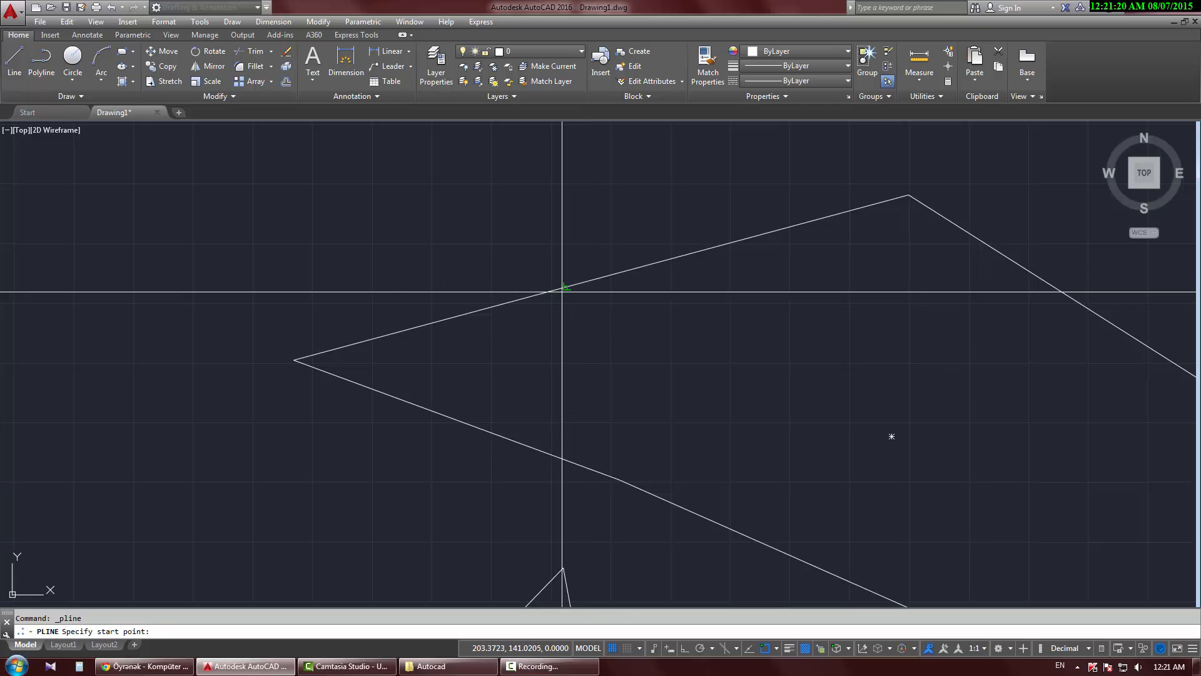
pyautogui.click(492, 307)
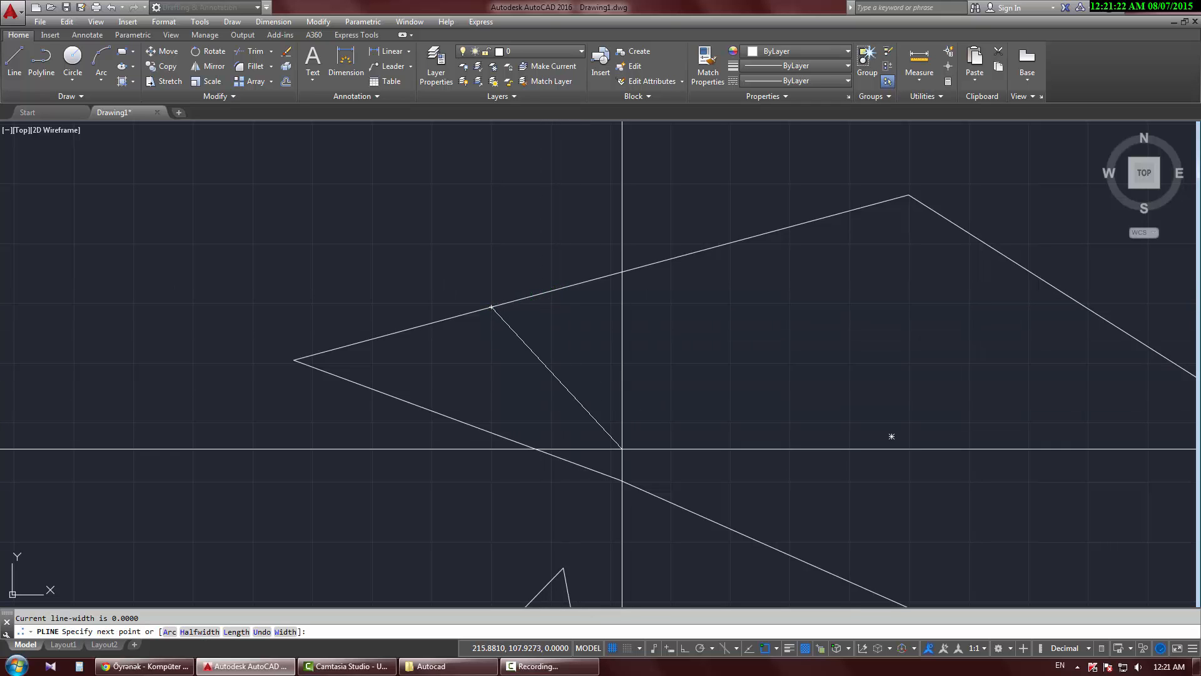
pyautogui.click(603, 474)
pyautogui.click(981, 241)
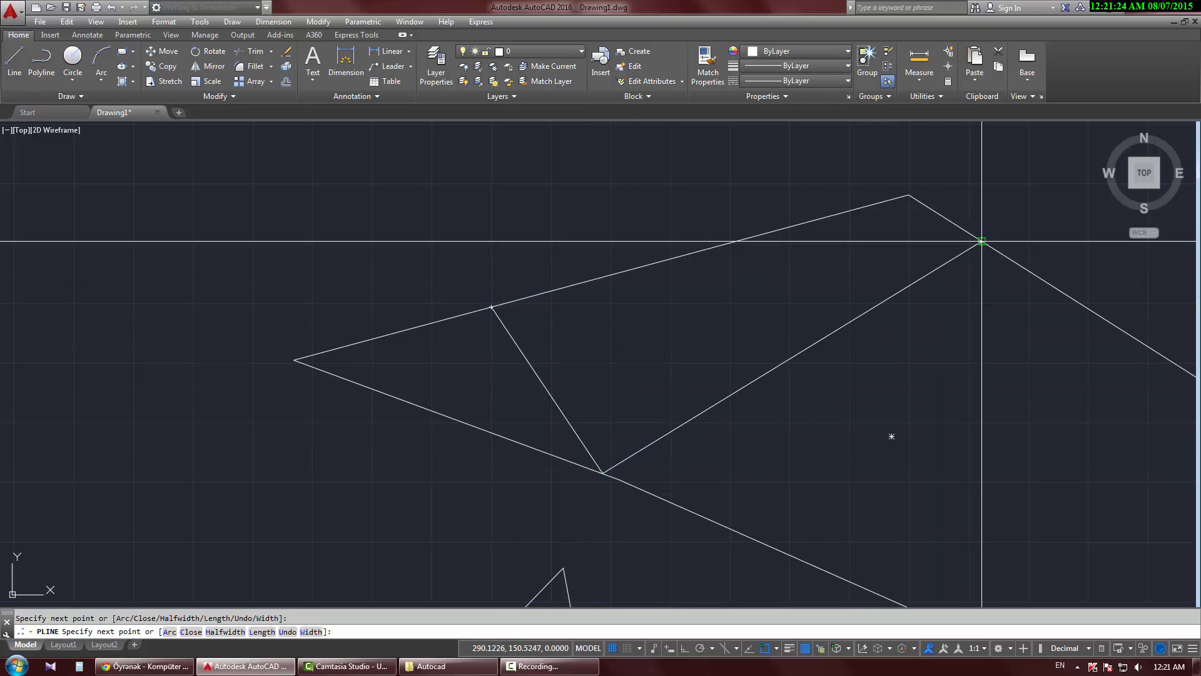
pyautogui.click(774, 231)
pyautogui.rightClick(570, 175)
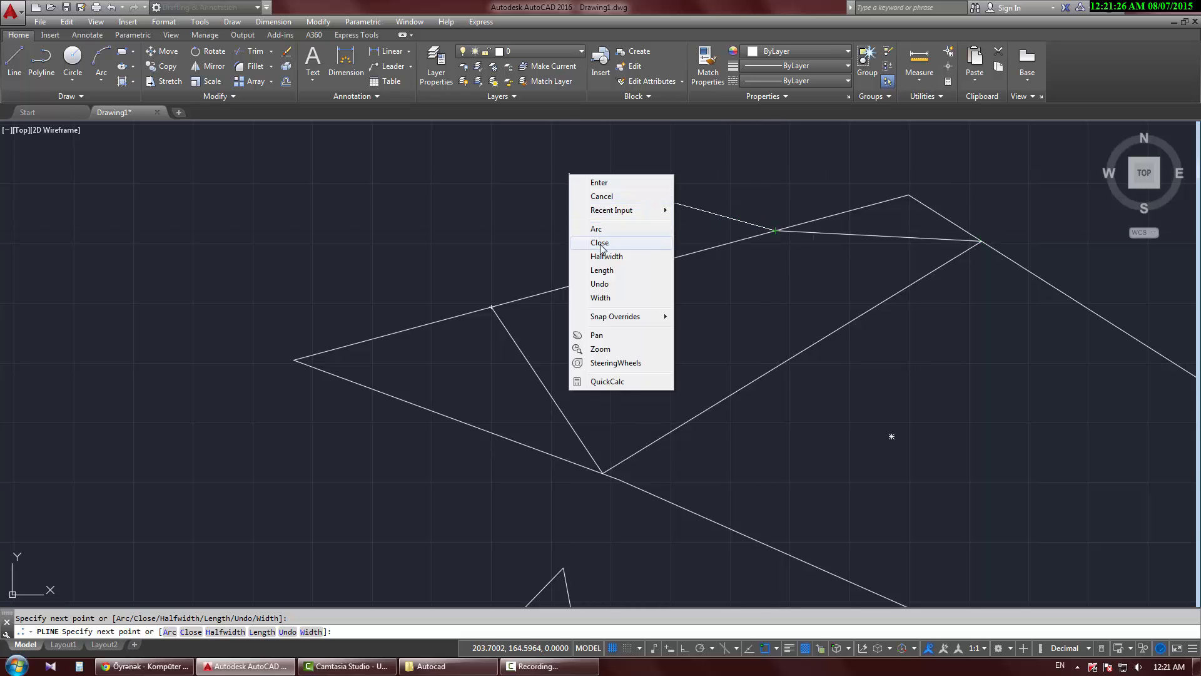
pyautogui.click(600, 244)
pyautogui.click(783, 421)
pyautogui.press('Escape')
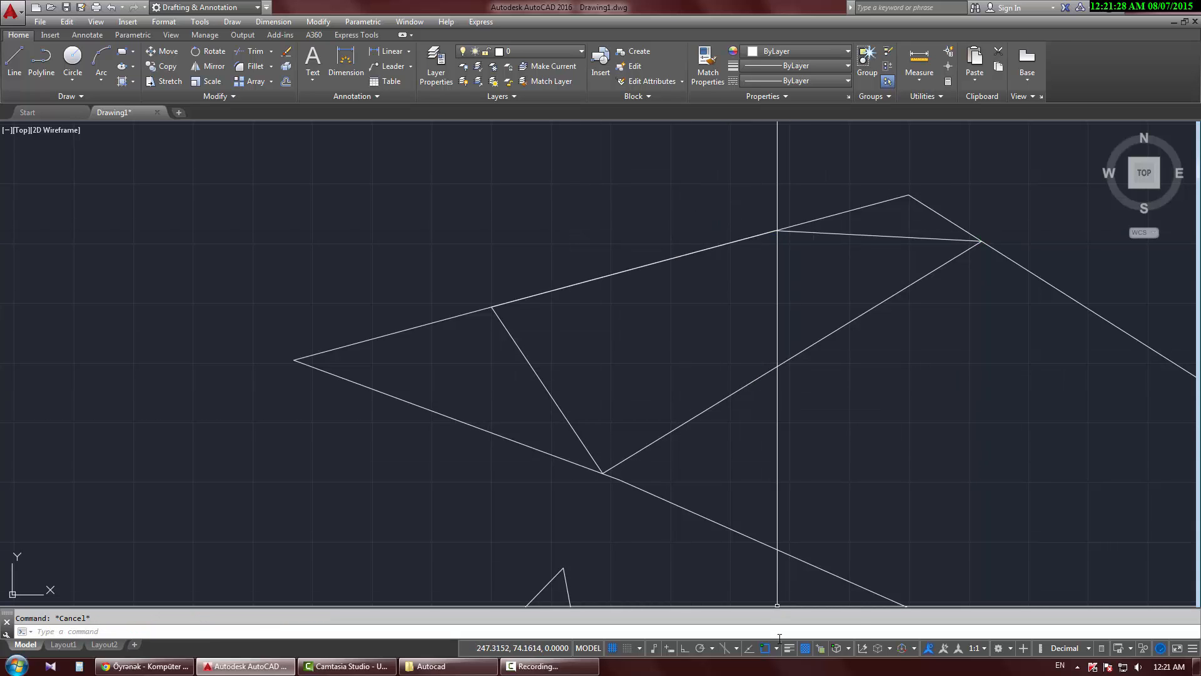
# Step: Enable the Parallel object snap and start a polyline just outside the right edge of the large five-sided shape
pyautogui.click(778, 648)
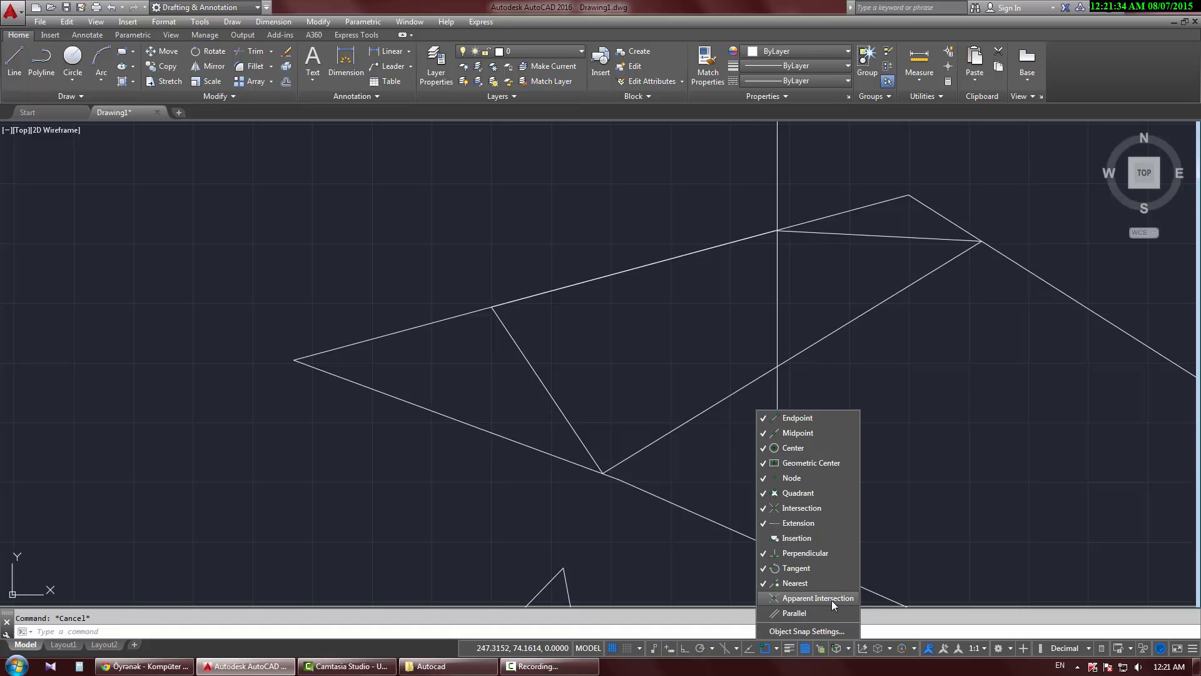
pyautogui.click(805, 614)
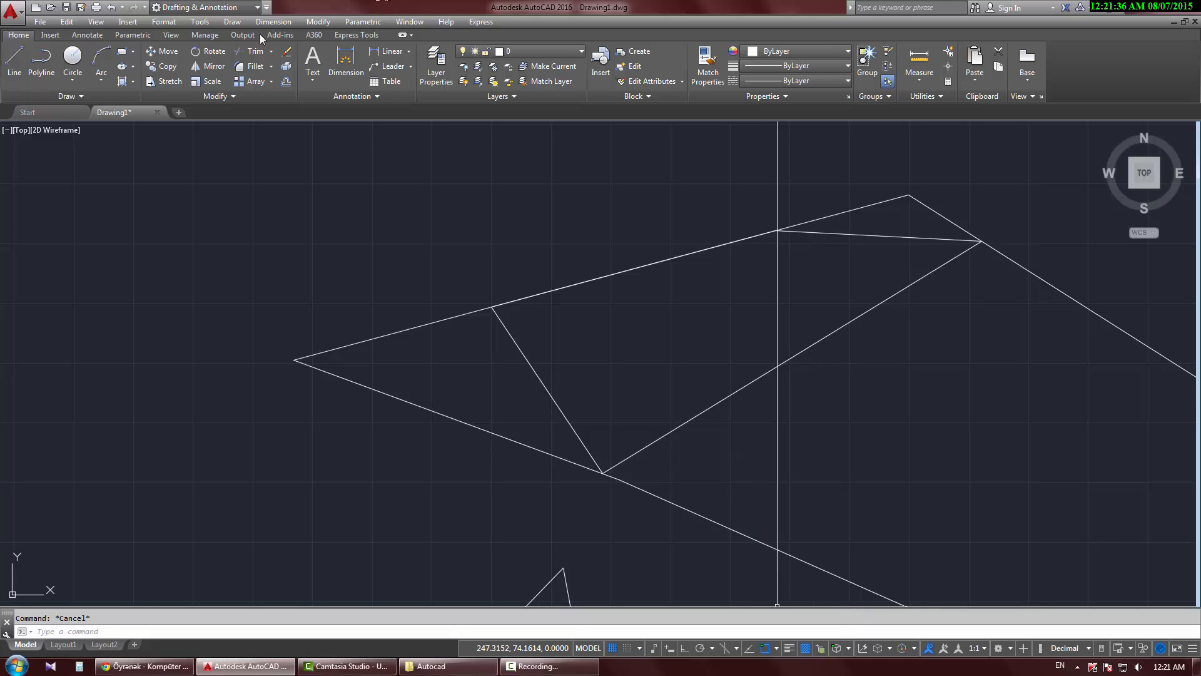
pyautogui.scroll(-2, 279, 276)
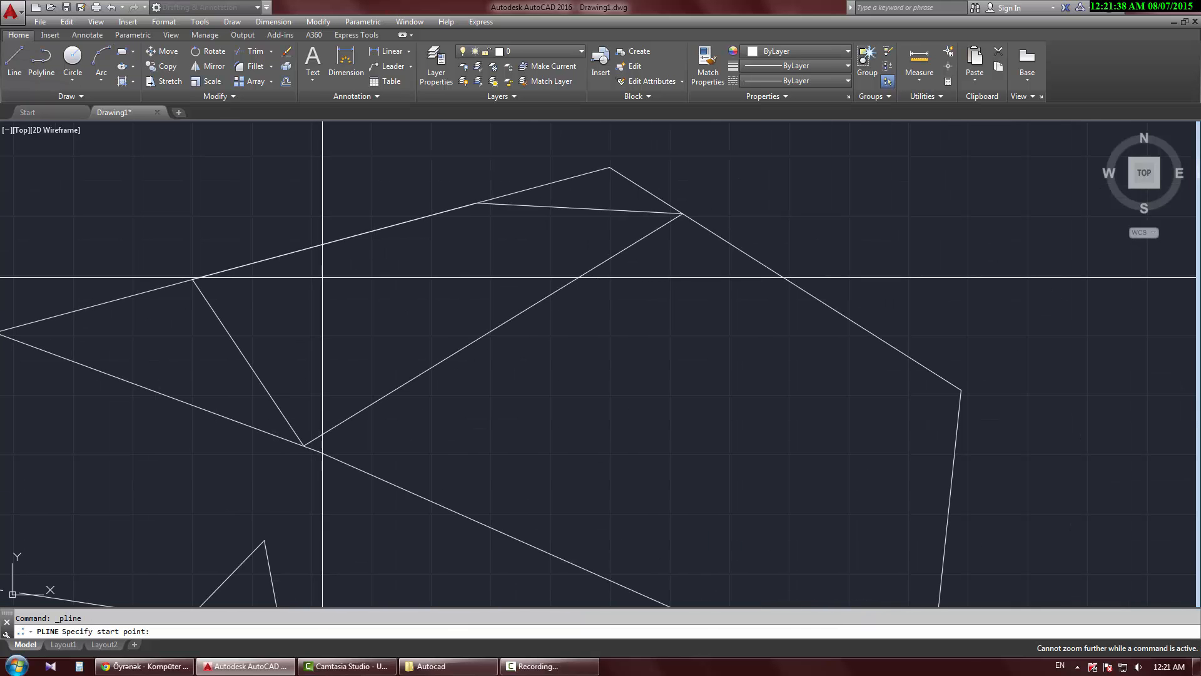
pyautogui.scroll(3, 492, 234)
pyautogui.scroll(1, 754, 317)
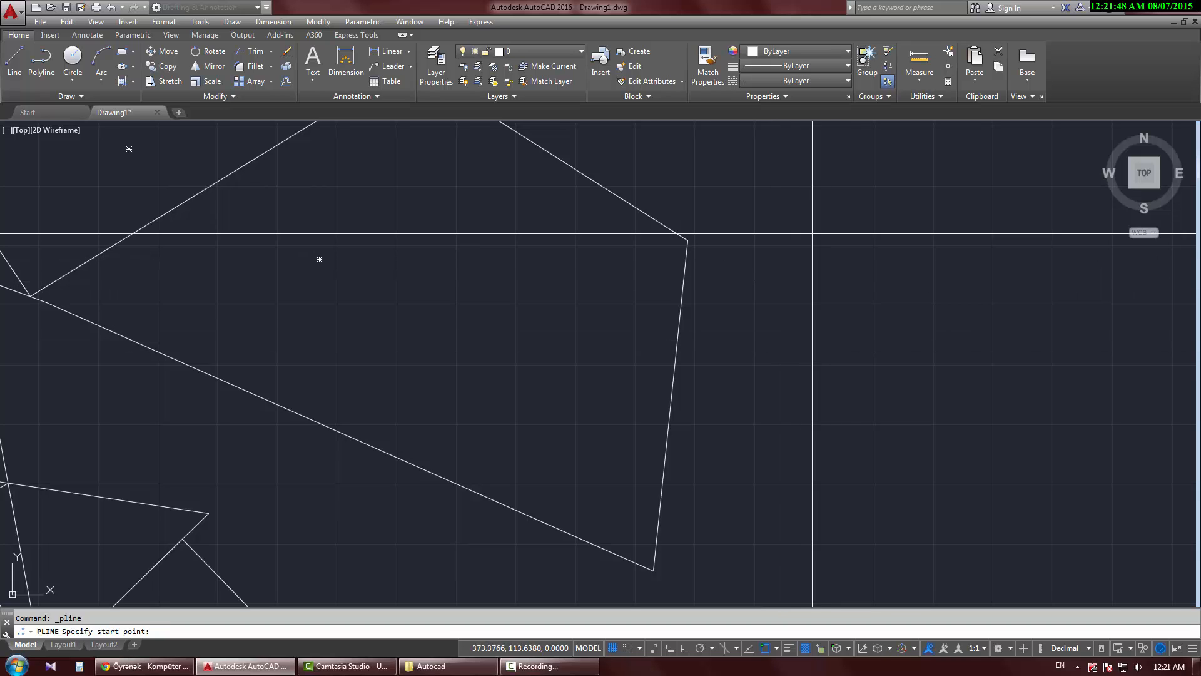
pyautogui.click(755, 345)
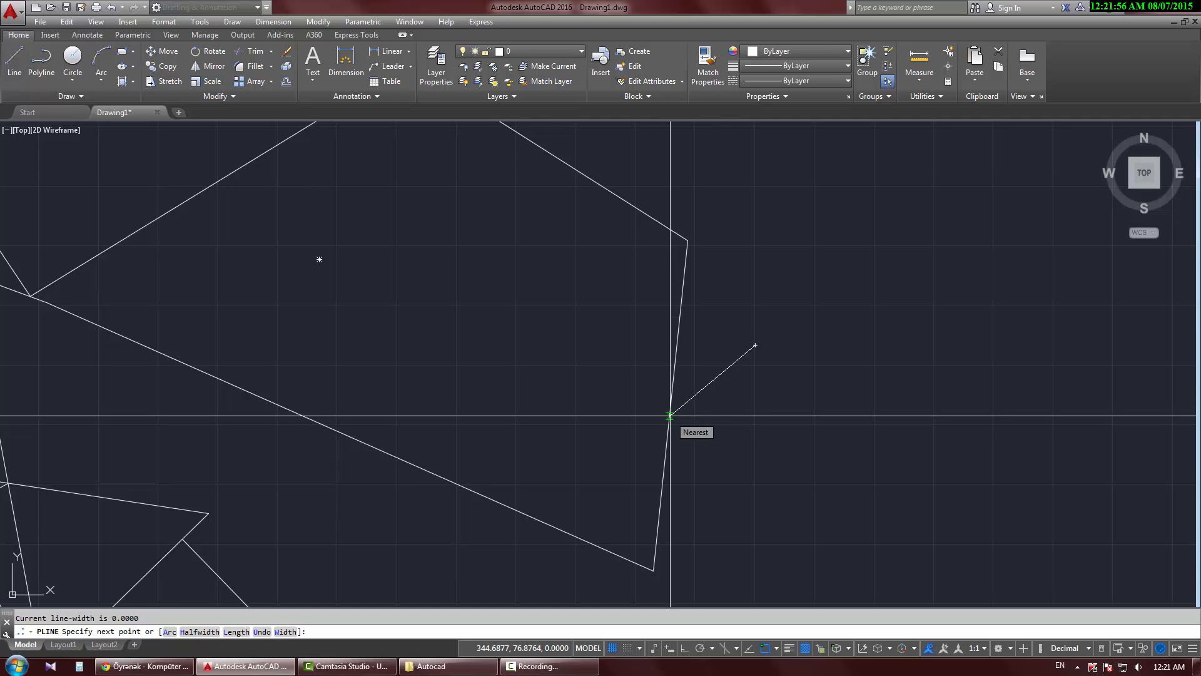
# Step: Disable the Nearest snap and draw the polyline leftward across the five-sided shape, parallel to the inner shape's short upper edge, in two collinear segments
pyautogui.click(777, 648)
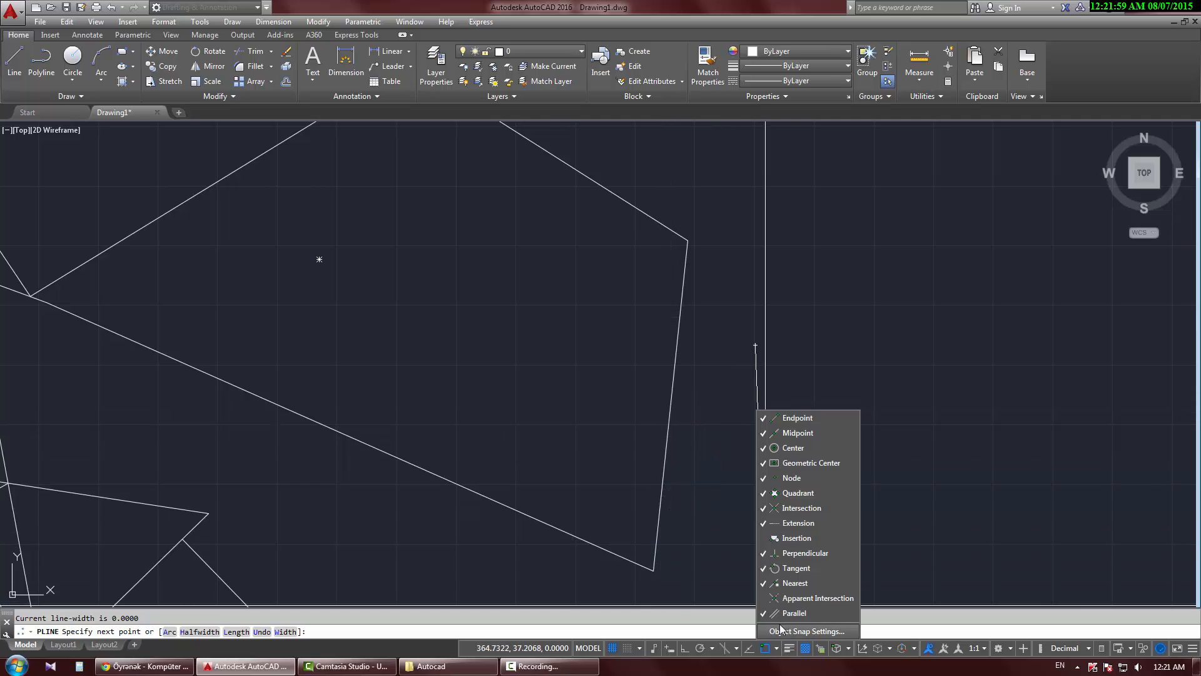
pyautogui.click(673, 5)
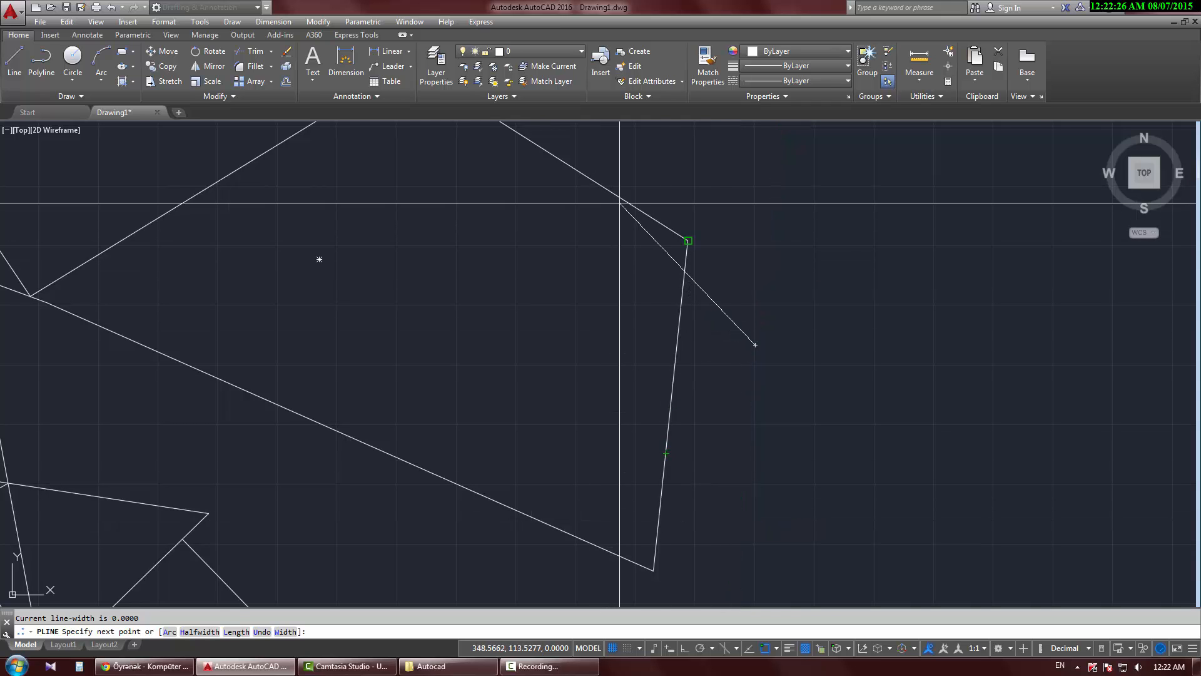
pyautogui.moveTo(620, 196); pyautogui.dragTo(704, 375, button='middle')
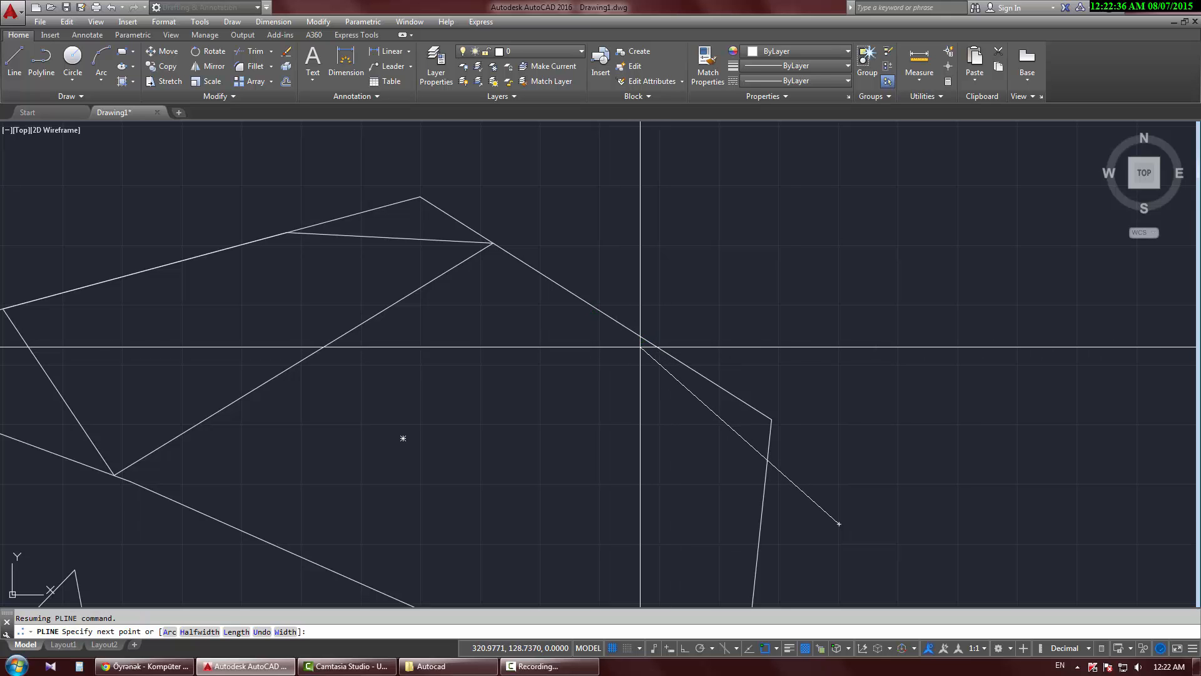
pyautogui.moveTo(660, 367); pyautogui.dragTo(626, 360, button='middle')
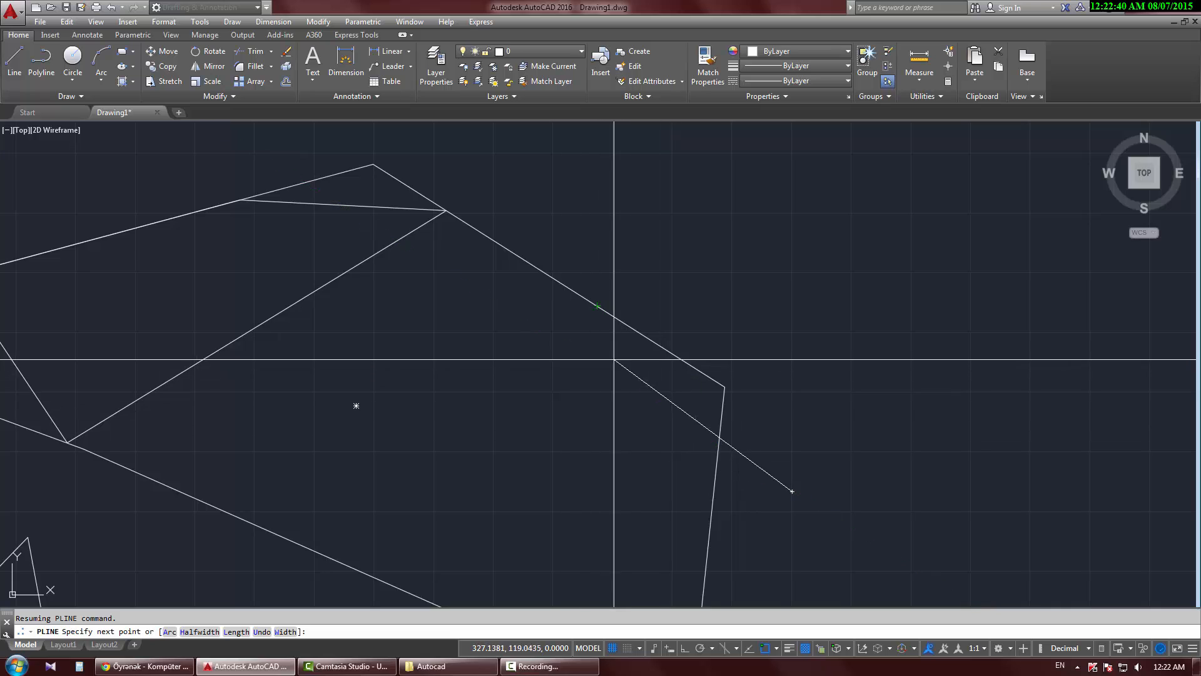
pyautogui.moveTo(602, 394); pyautogui.dragTo(582, 325, button='middle')
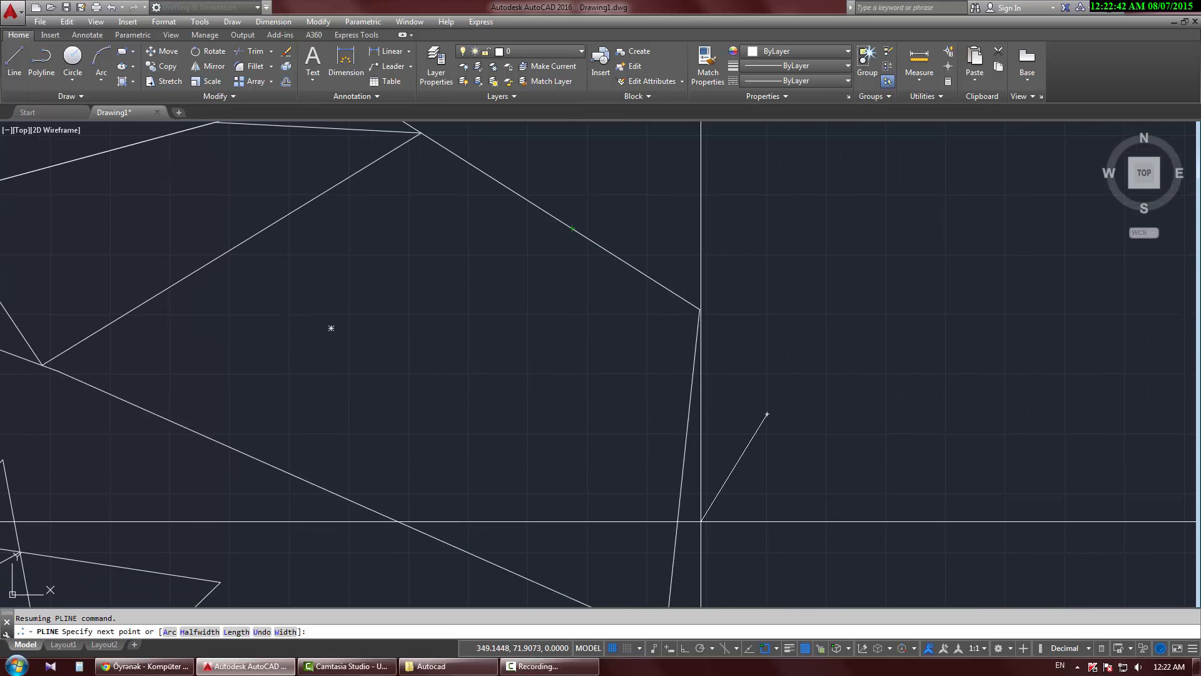
pyautogui.moveTo(577, 383)
pyautogui.mouseDown(button='middle')
pyautogui.moveTo(574, 475)
pyautogui.moveTo(606, 488)
pyautogui.mouseUp(button='middle')
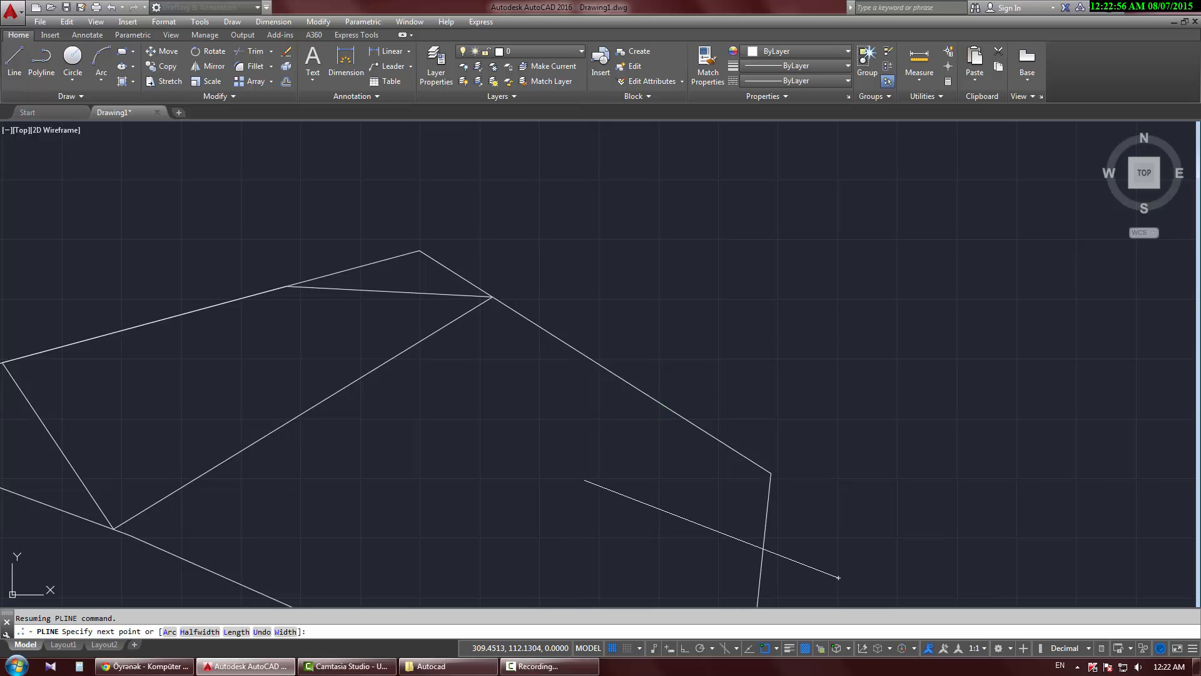
pyautogui.moveTo(456, 429); pyautogui.dragTo(536, 361, button='middle')
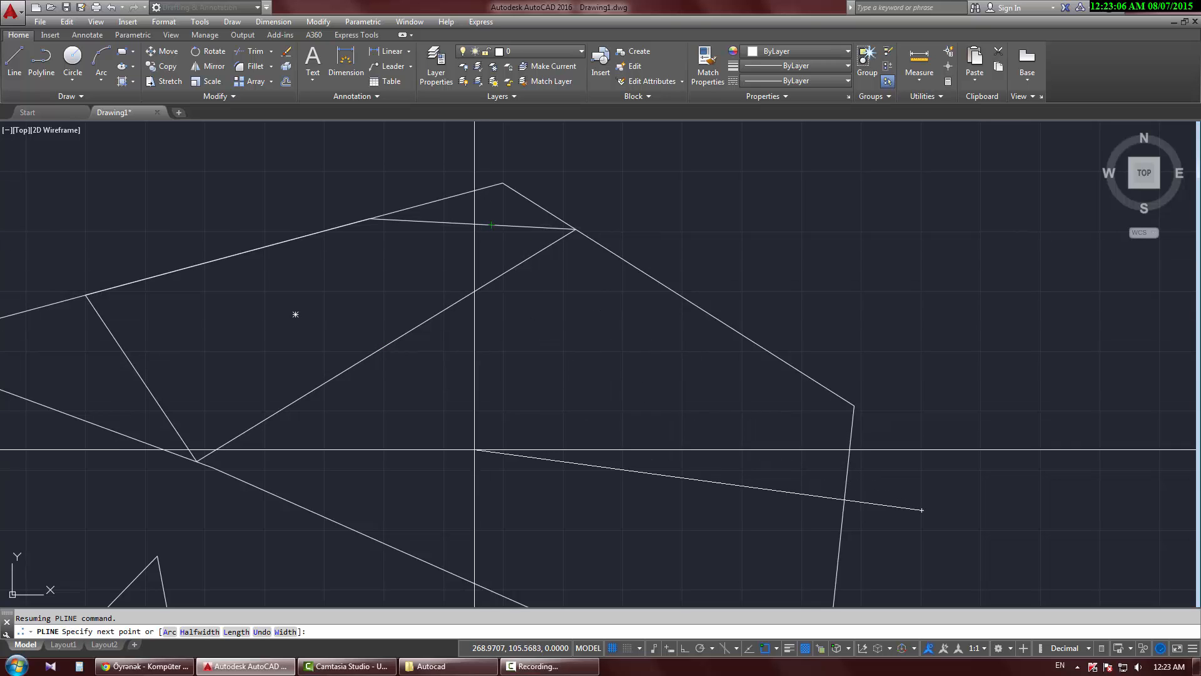
pyautogui.click(489, 488)
pyautogui.click(280, 478)
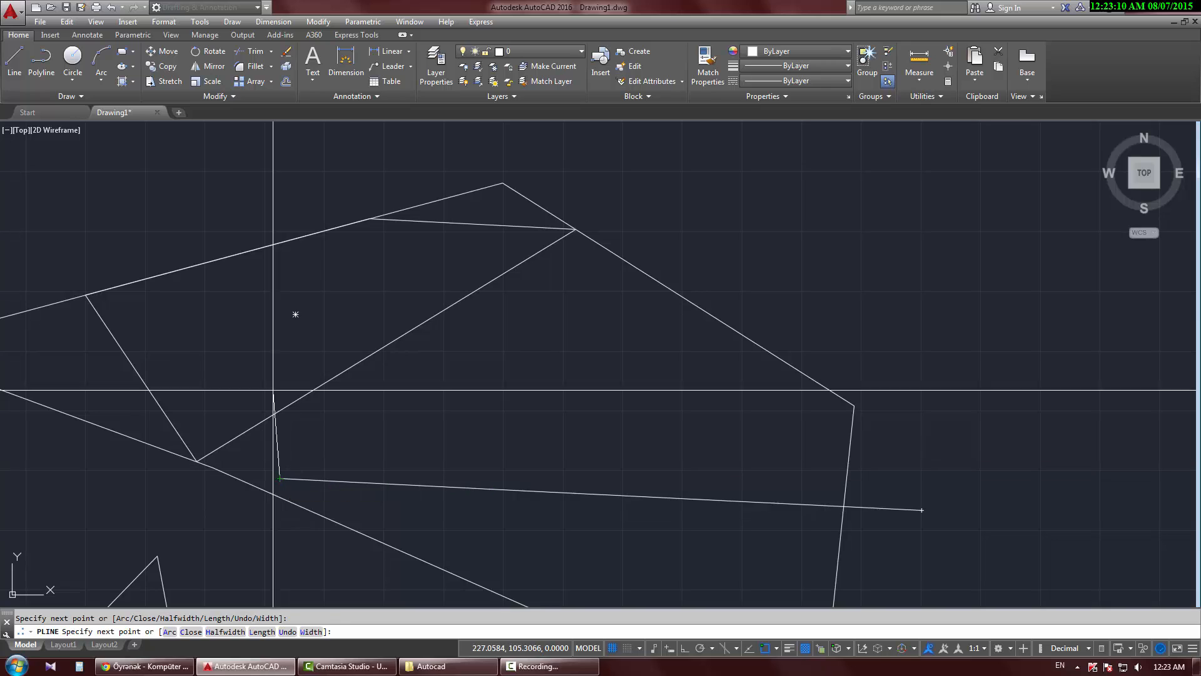
pyautogui.rightClick(575, 326)
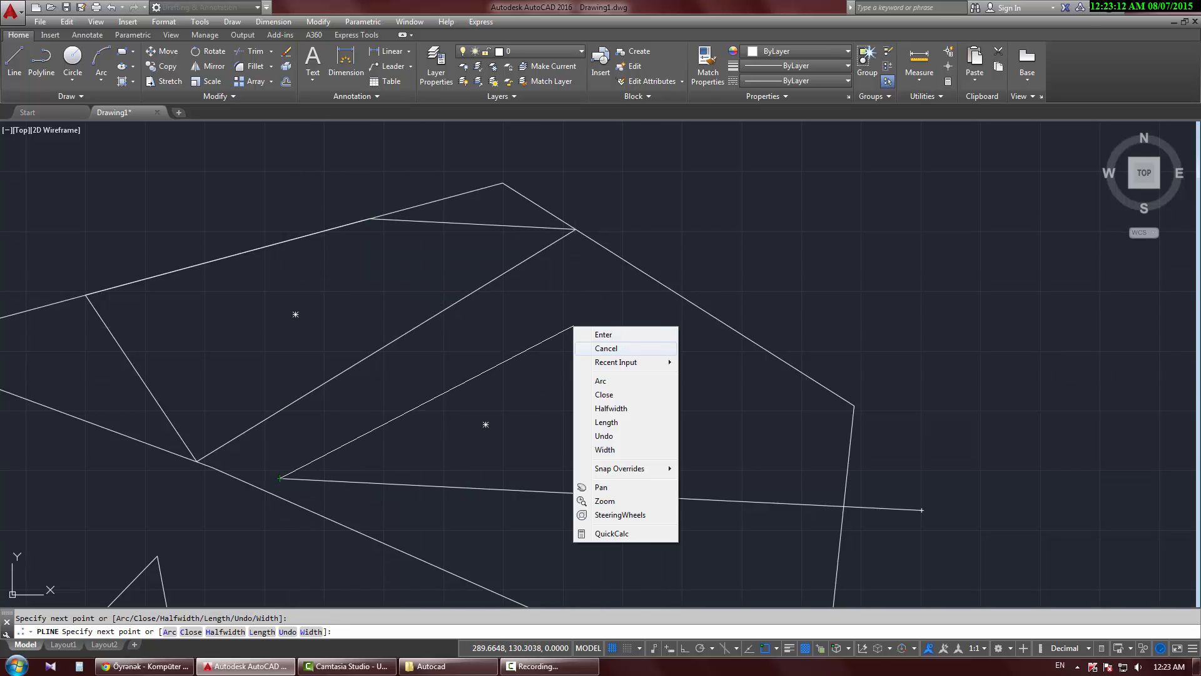
pyautogui.click(611, 334)
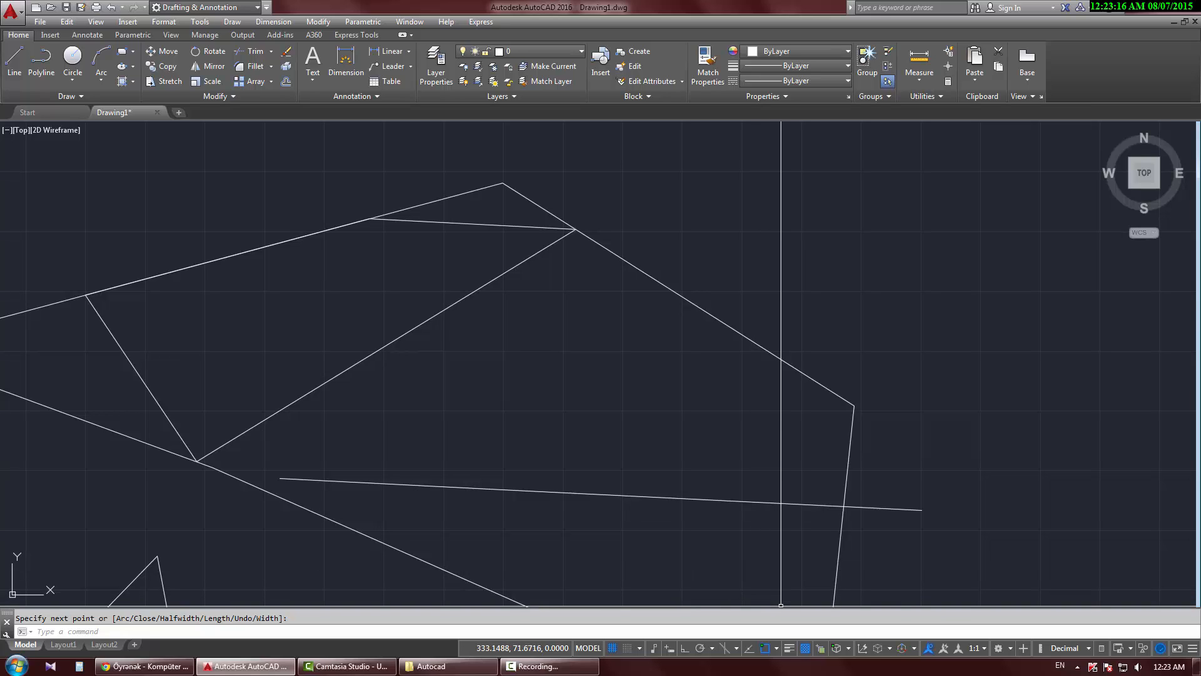
# Step: Clear all object snap modes in the drafting settings and toggle object snapping off and back on
pyautogui.click(776, 648)
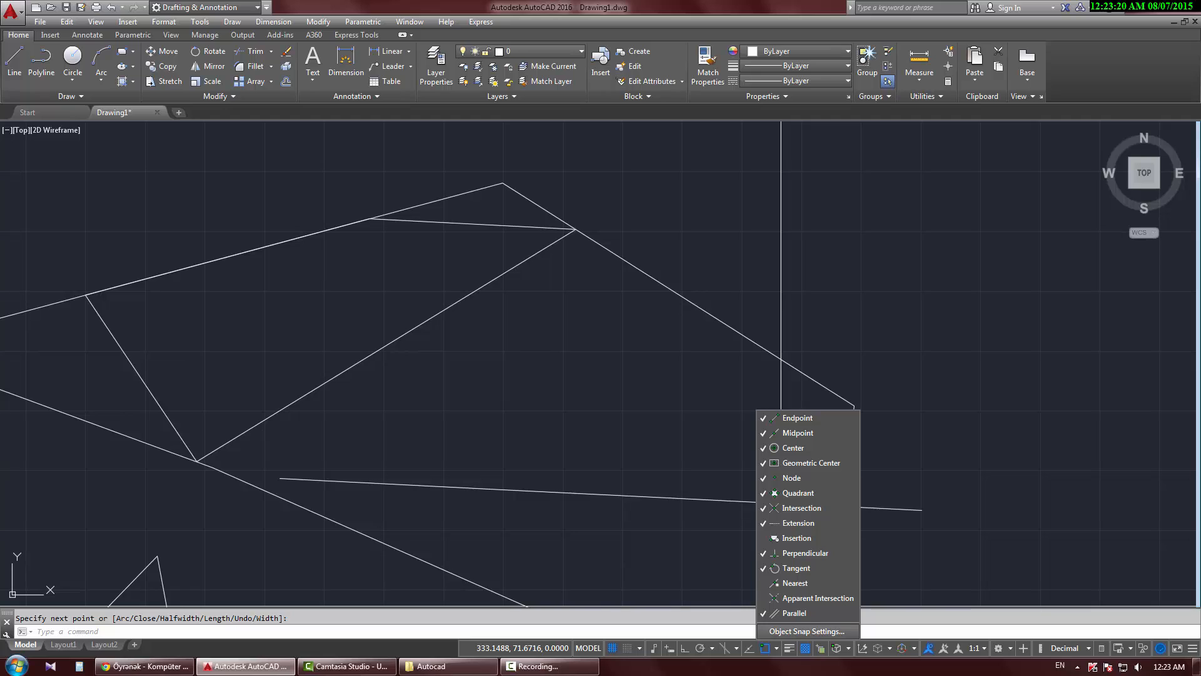
pyautogui.press('Escape')
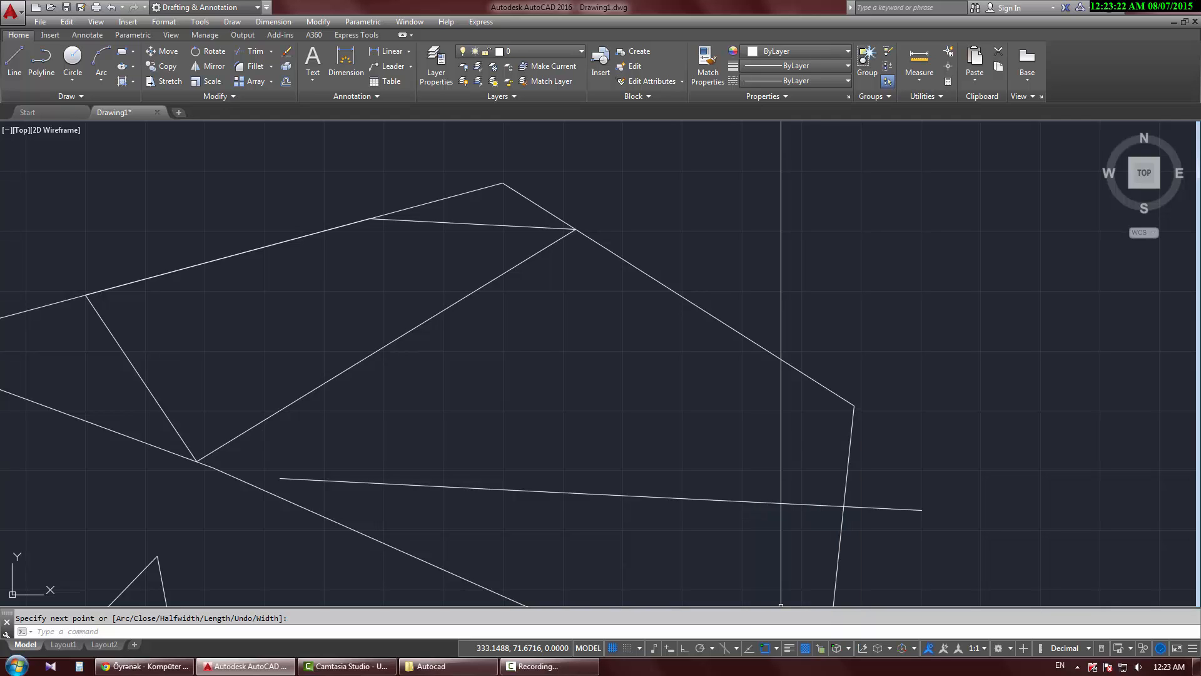
pyautogui.click(776, 648)
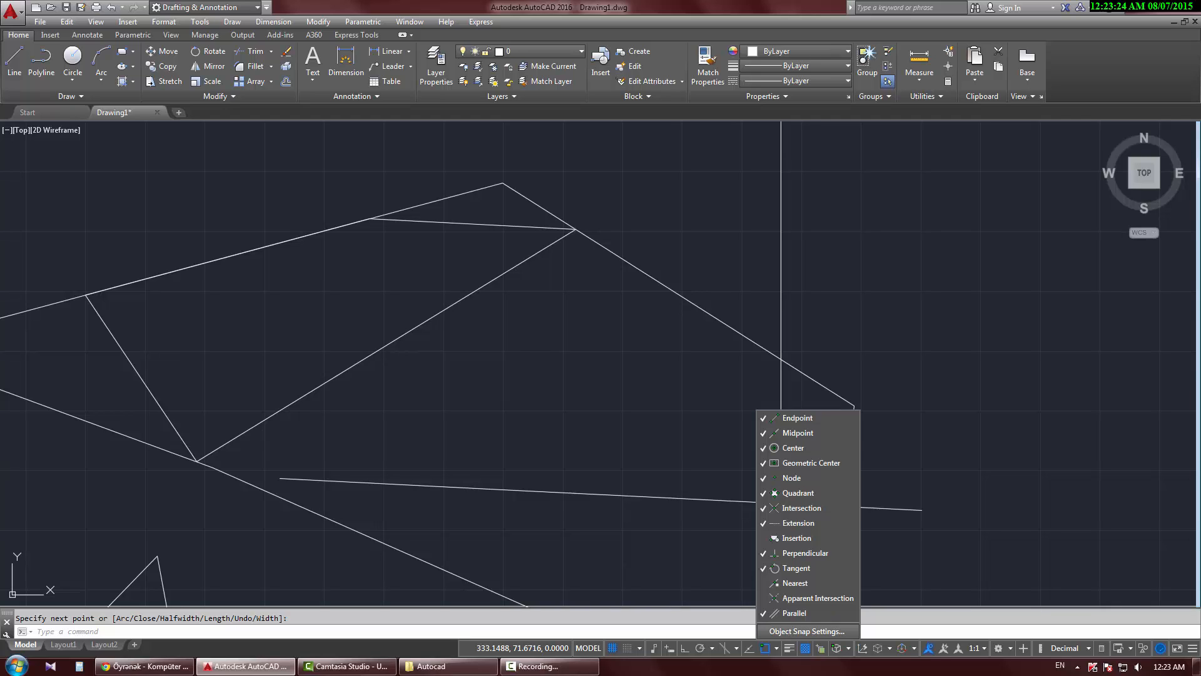
pyautogui.click(807, 631)
pyautogui.moveTo(564, 190); pyautogui.dragTo(655, 206)
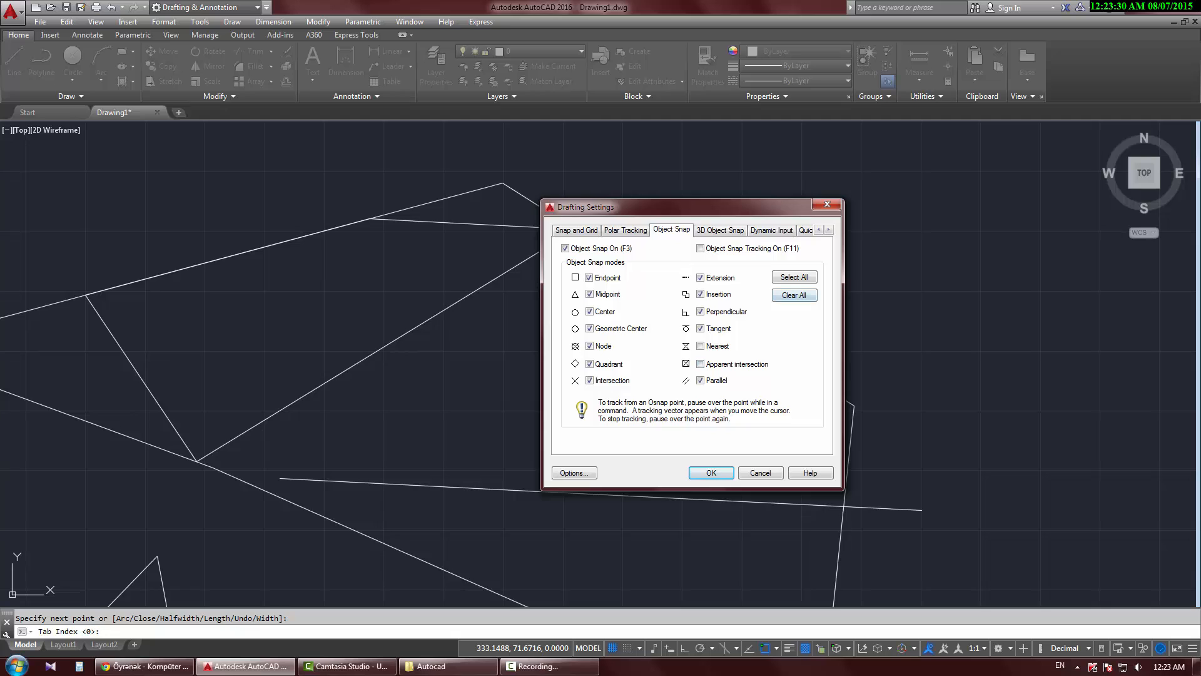
pyautogui.click(794, 295)
pyautogui.click(712, 472)
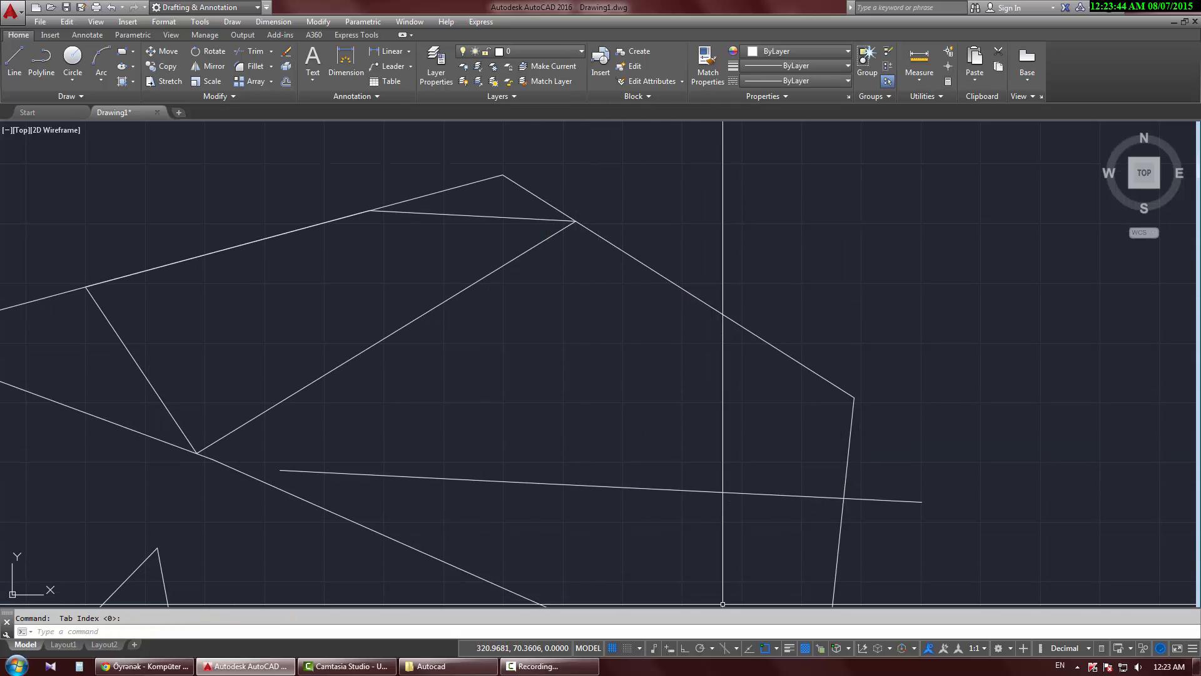
pyautogui.click(764, 648)
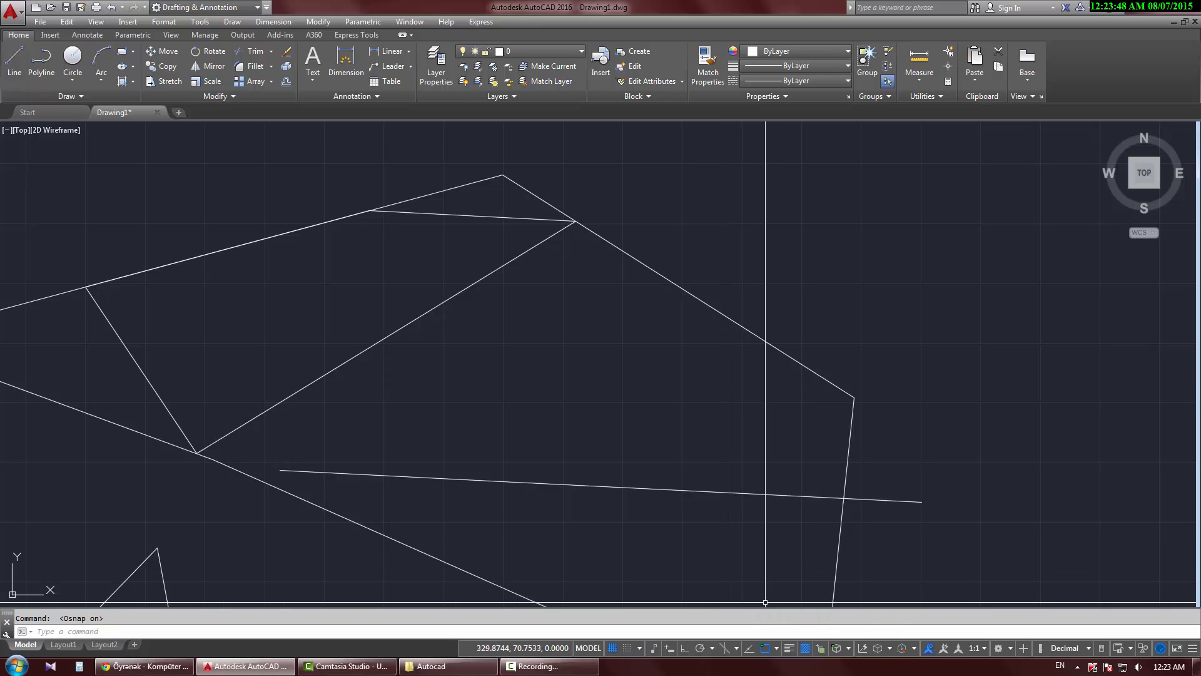
pyautogui.press('F3')
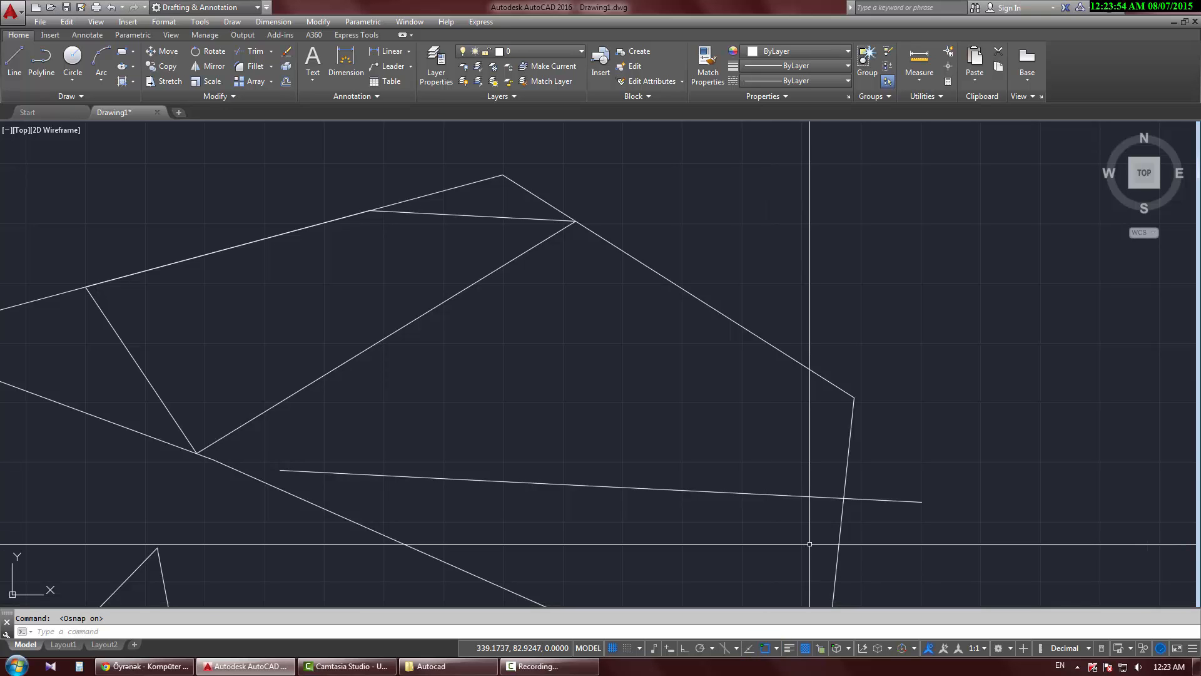
pyautogui.scroll(-2, 482, 367)
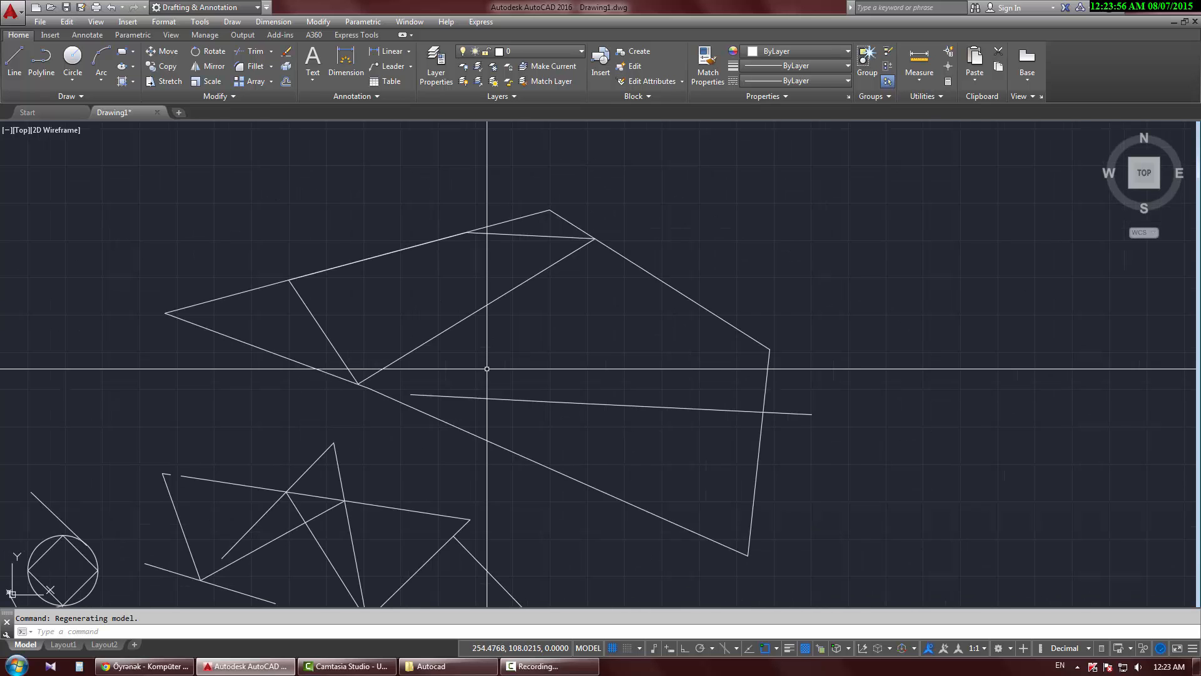
pyautogui.moveTo(342, 490)
pyautogui.mouseDown(button='middle')
pyautogui.moveTo(463, 366)
pyautogui.moveTo(478, 411)
pyautogui.moveTo(442, 451)
pyautogui.mouseUp(button='middle')
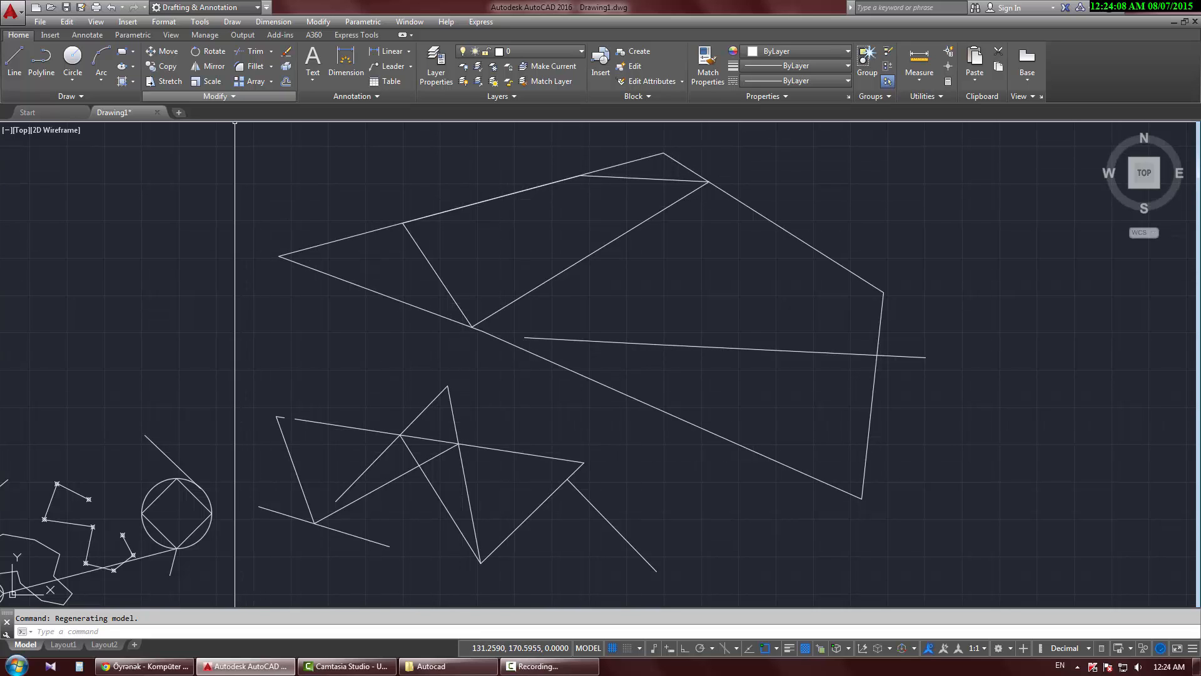
pyautogui.click(216, 95)
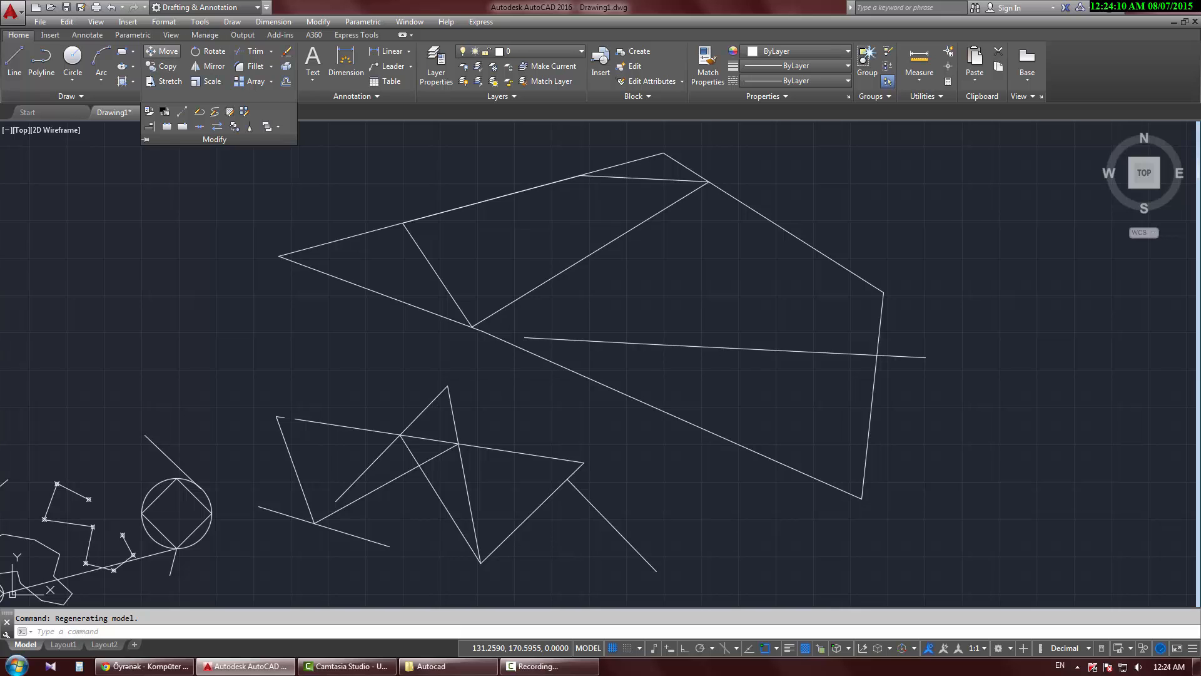